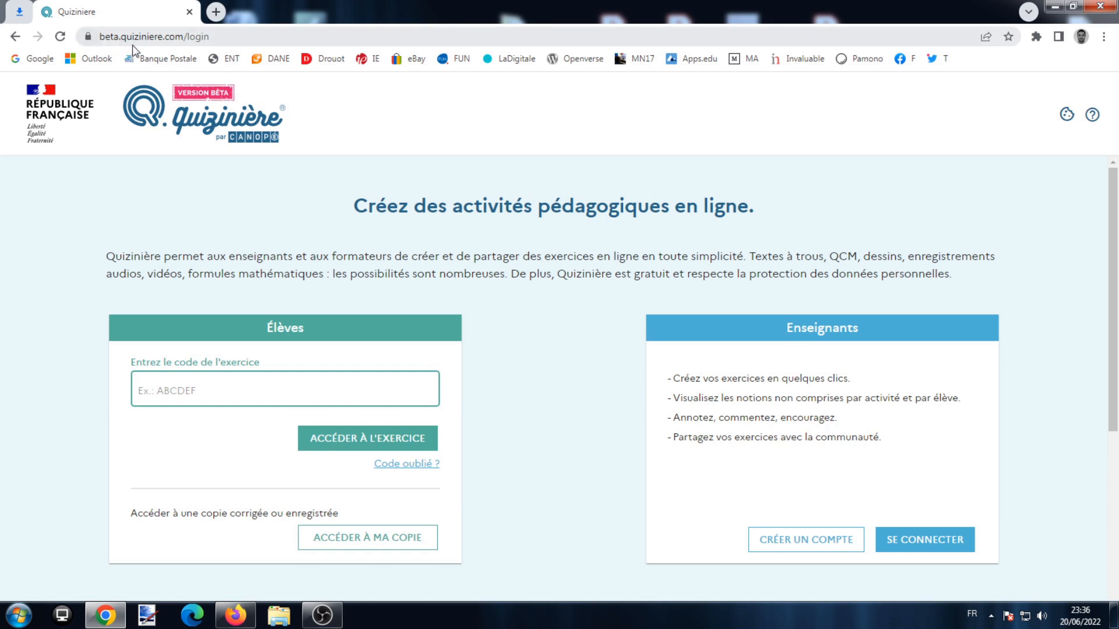
Step: Sign in to the teacher account by entering the account e-mail and password
click(912, 550)
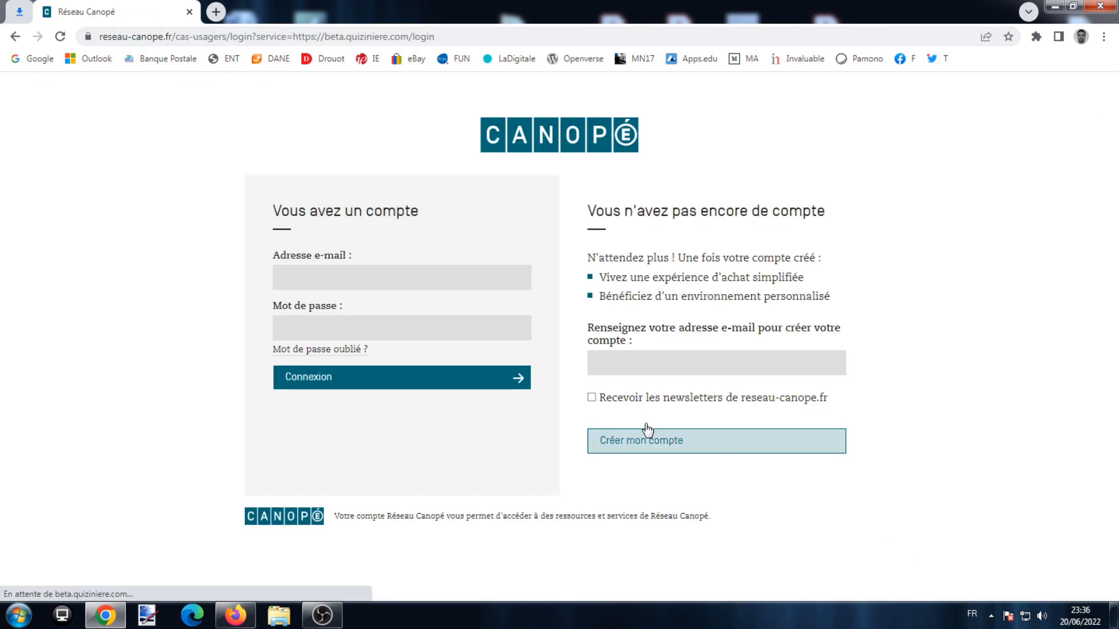
click(457, 283)
click(443, 299)
click(420, 330)
text(••••••••)
click(396, 367)
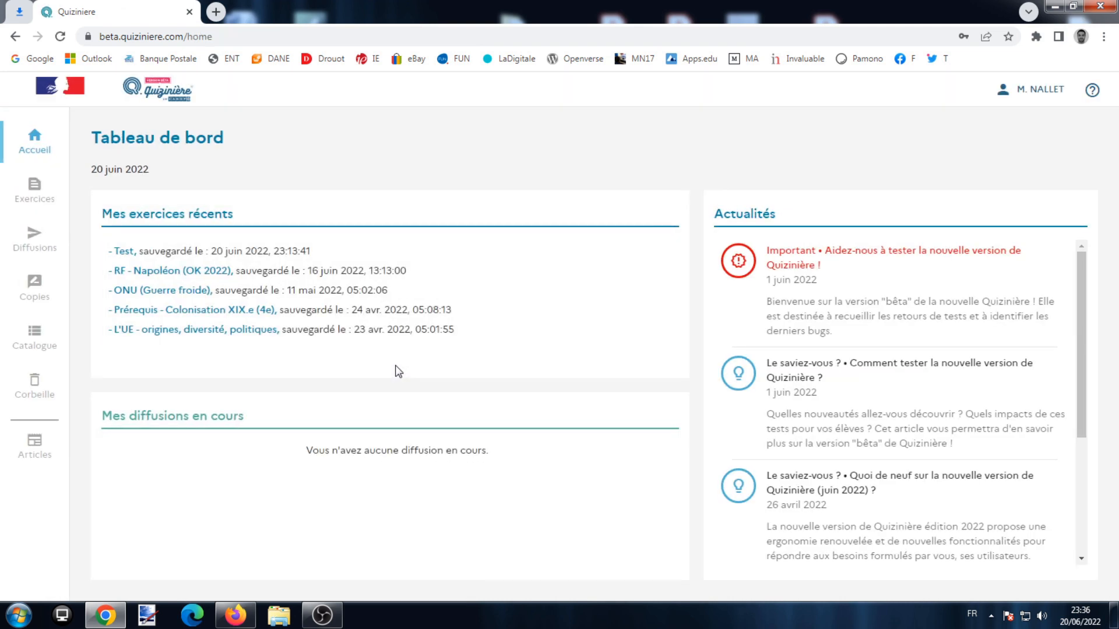
Step: Open the account settings, examine the profile and the student visibility option for the profile photo, and return to the dashboard
click(1025, 90)
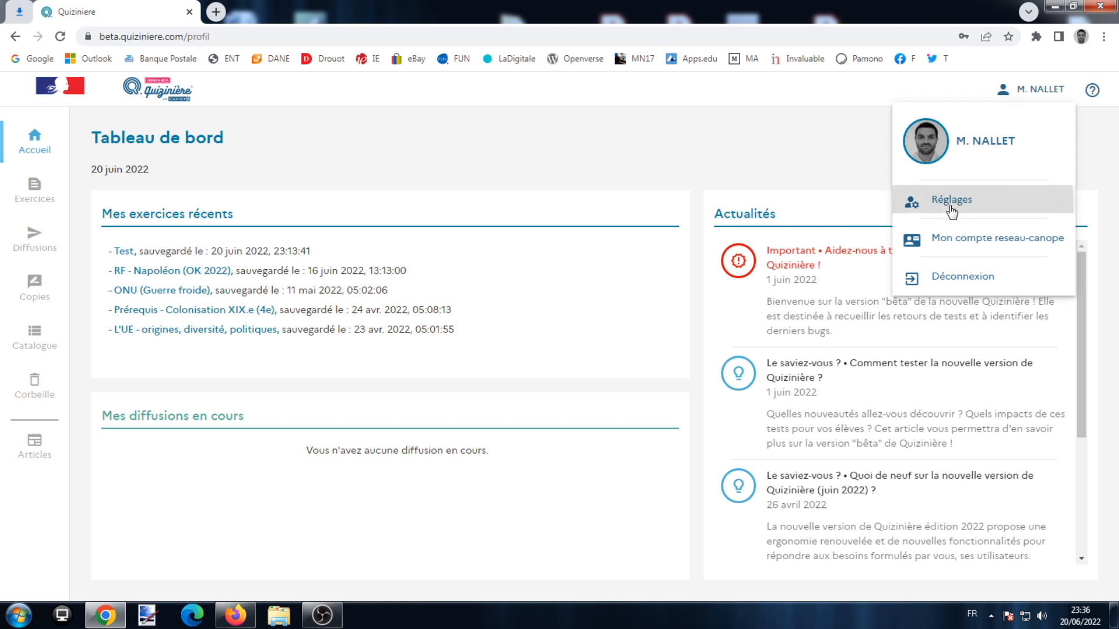
click(950, 208)
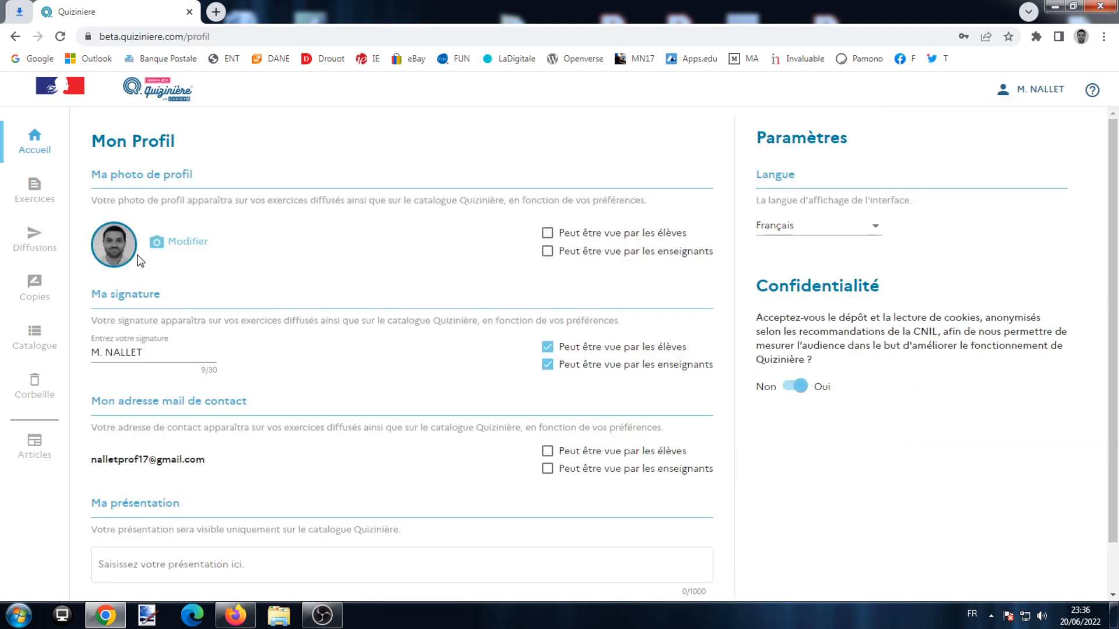
click(176, 565)
click(547, 233)
click(547, 233)
click(43, 148)
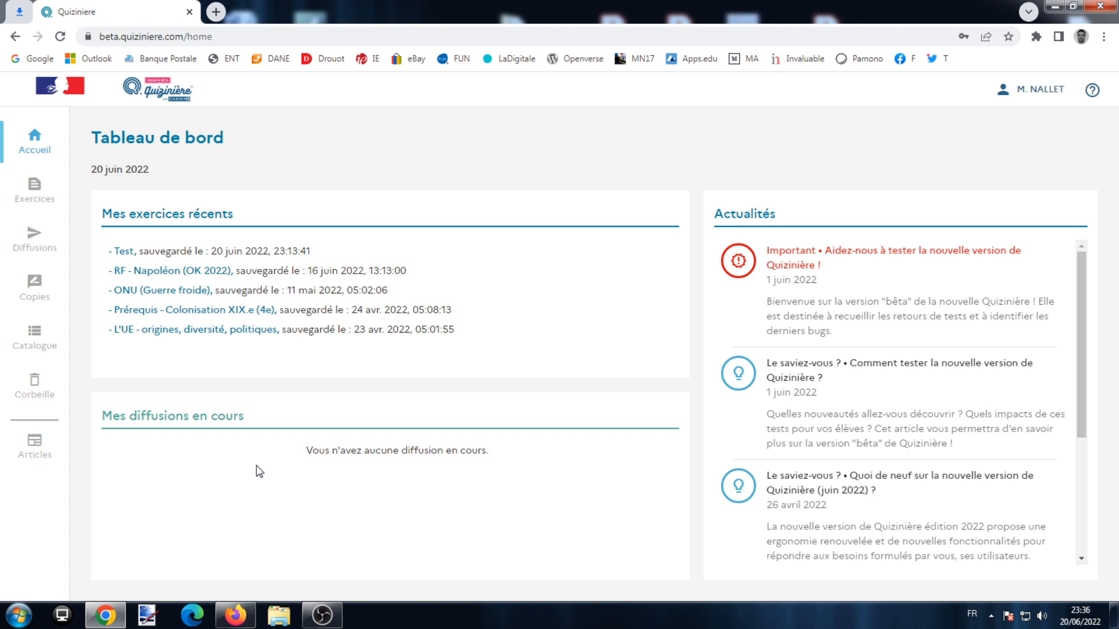
Step: Look through the saved exercises list, the current diffusions and the unviewed student copies
click(40, 210)
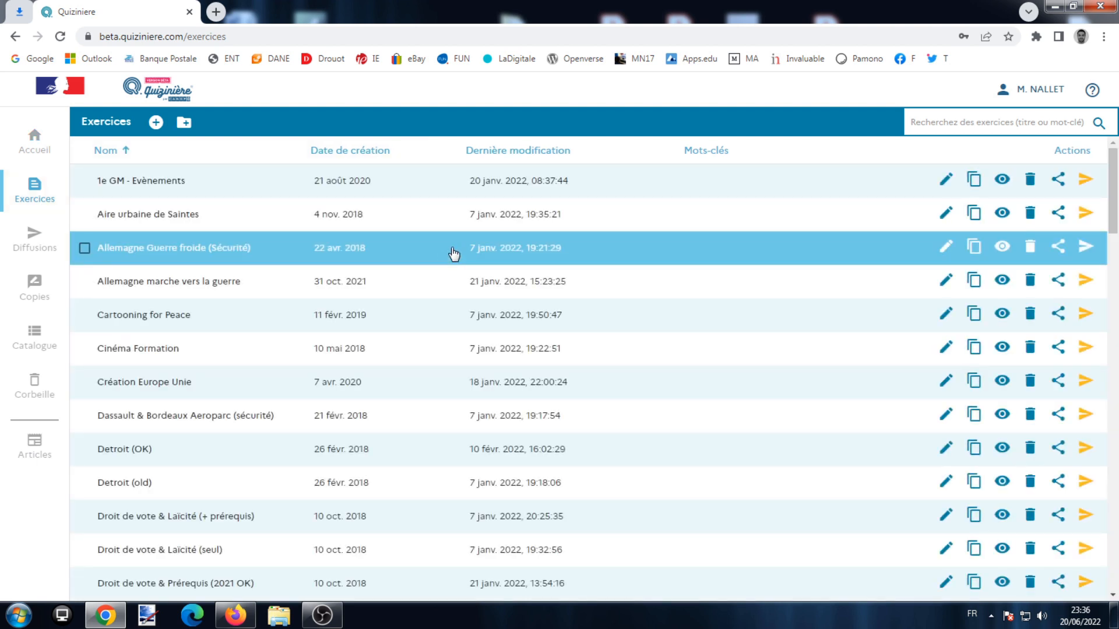
scroll(451, 257, down, 8)
scroll(453, 254, up, 8)
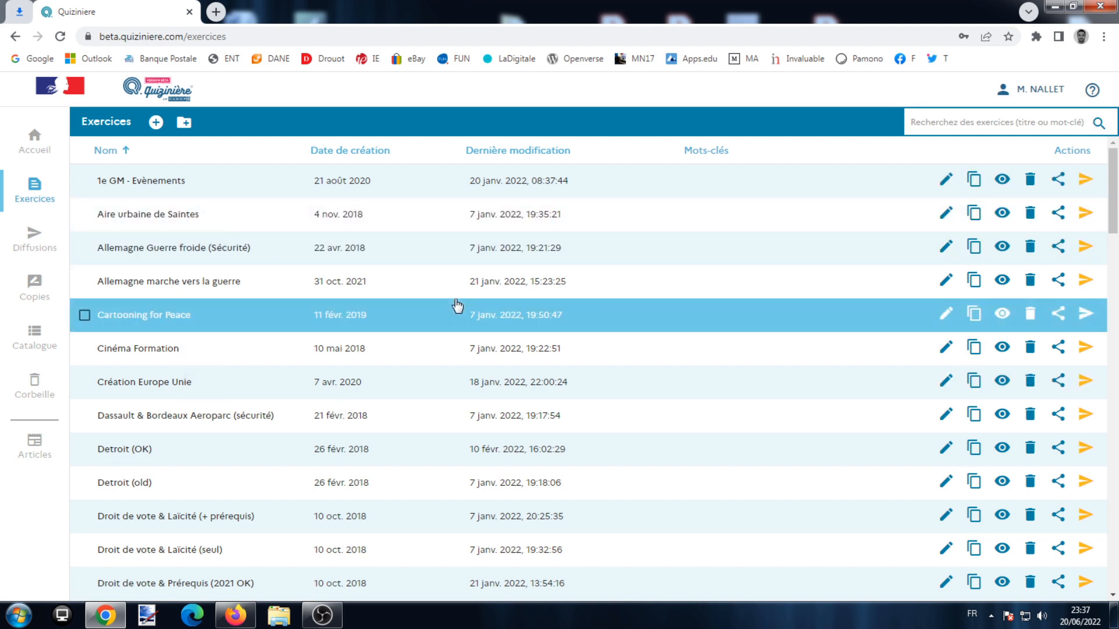
click(30, 239)
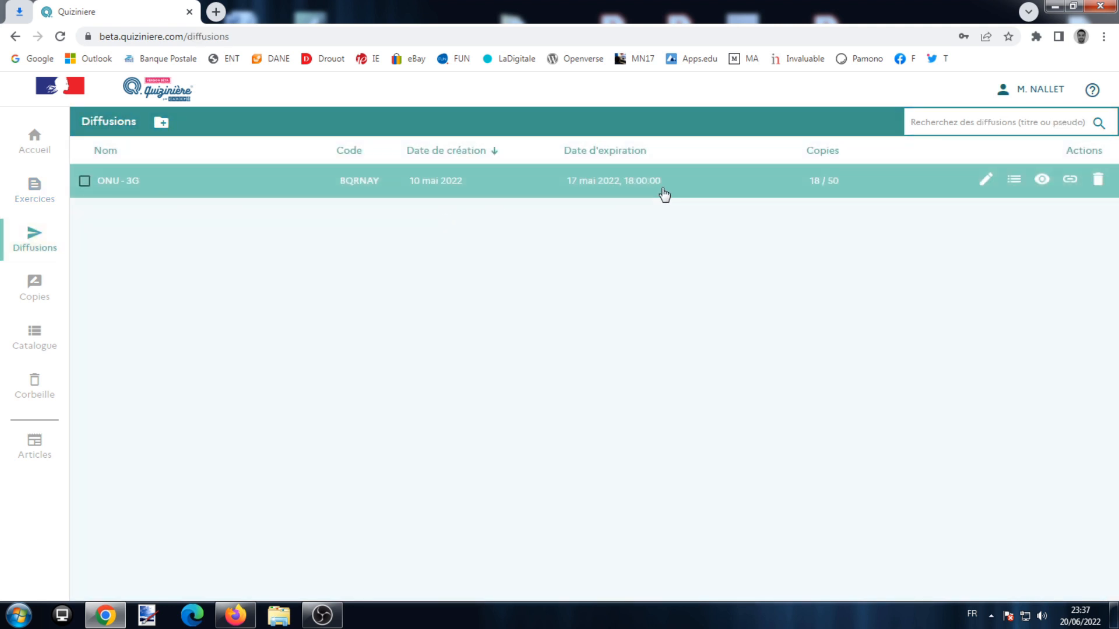
click(47, 295)
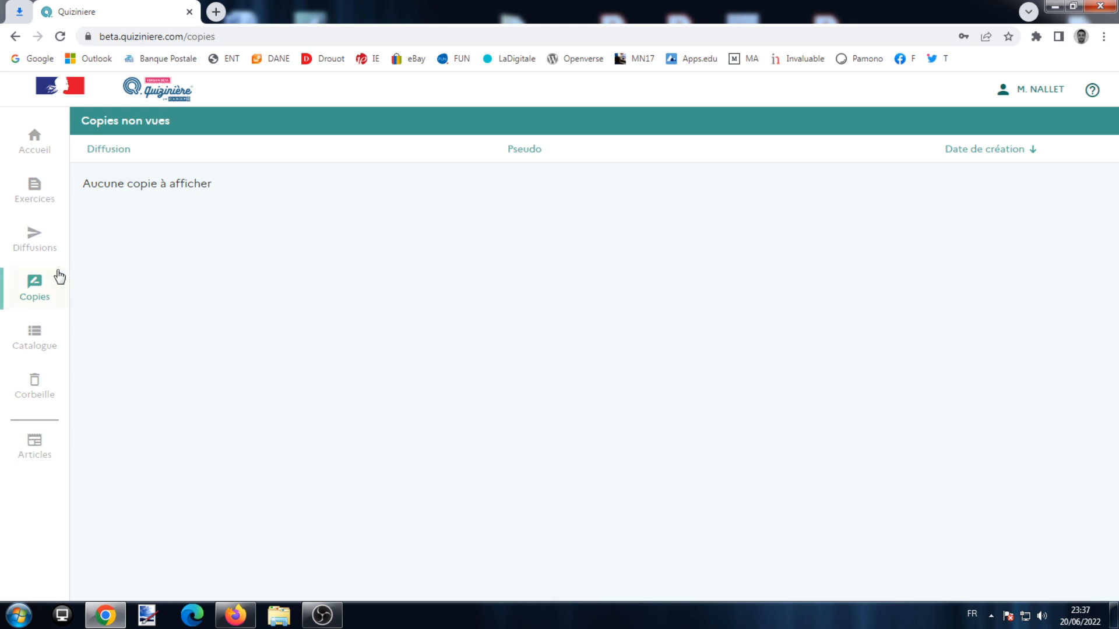
Step: Browse the catalogue filtered by "Histoire, géographie, citoyenneté" and open the "Géographie Thème 2" exercise on societies and risks
click(47, 337)
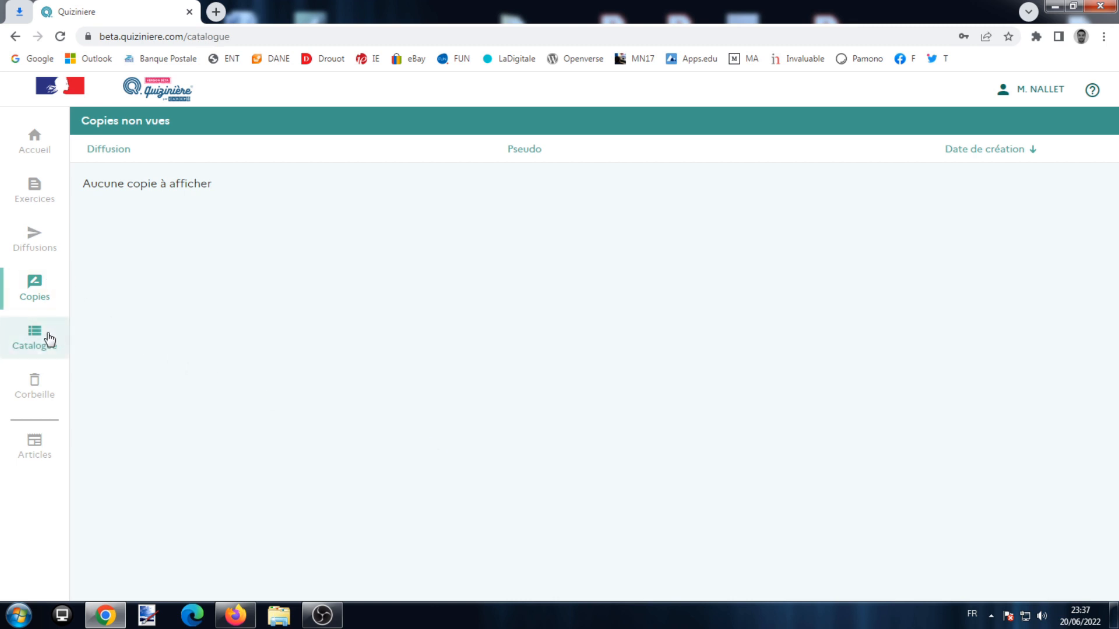
click(90, 269)
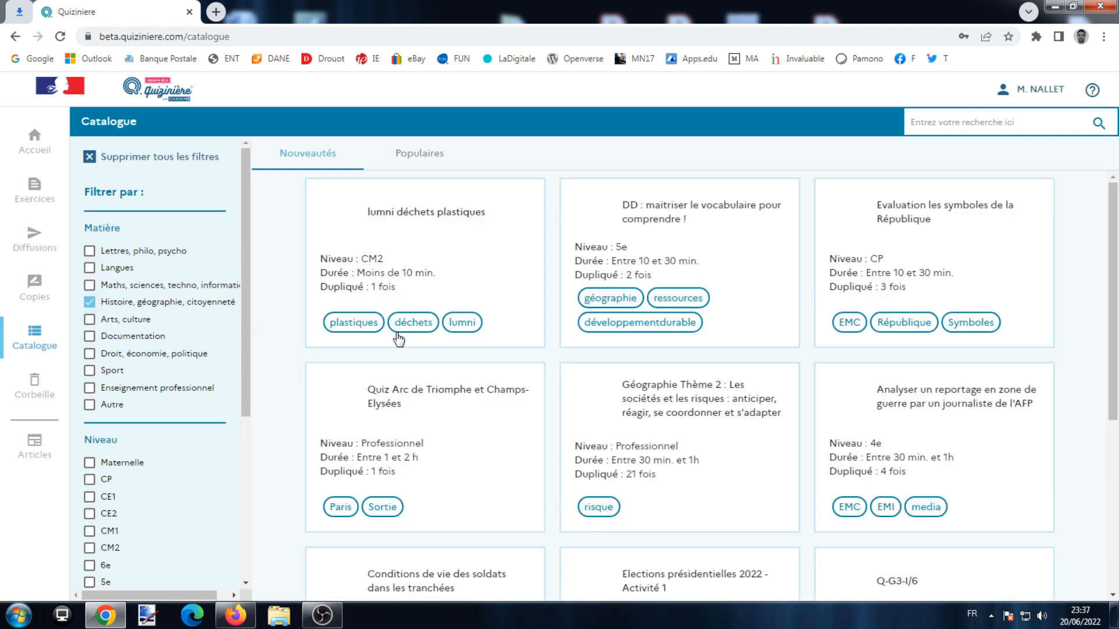
scroll(606, 303, down, 1)
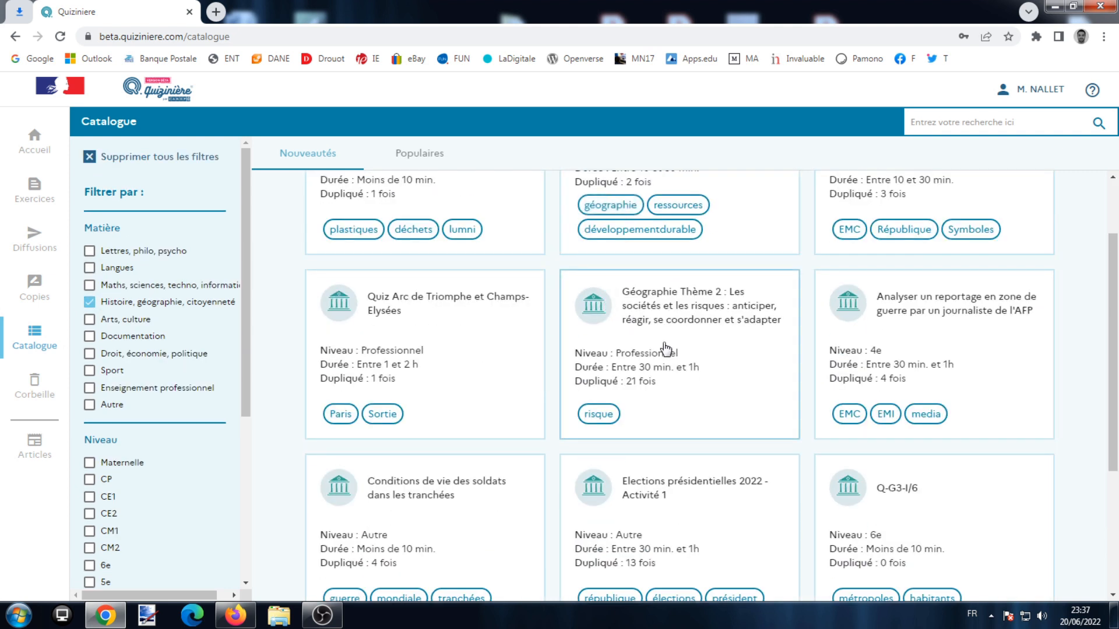
click(725, 331)
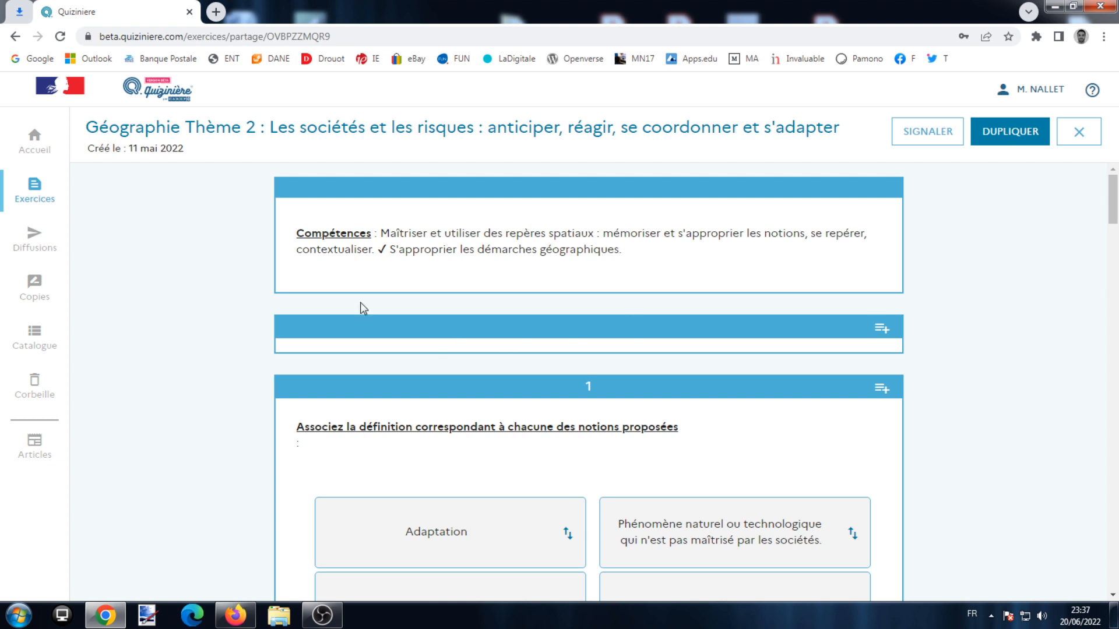
Step: Return to the exercises list and create a new exercise titled "Test 2"
click(26, 198)
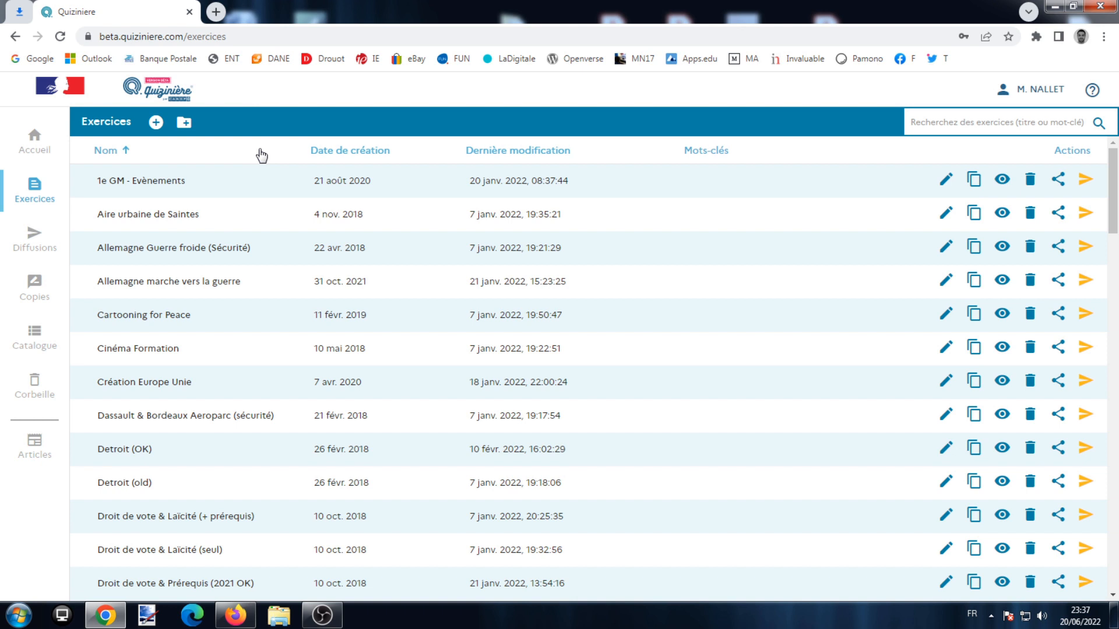
click(156, 124)
click(459, 233)
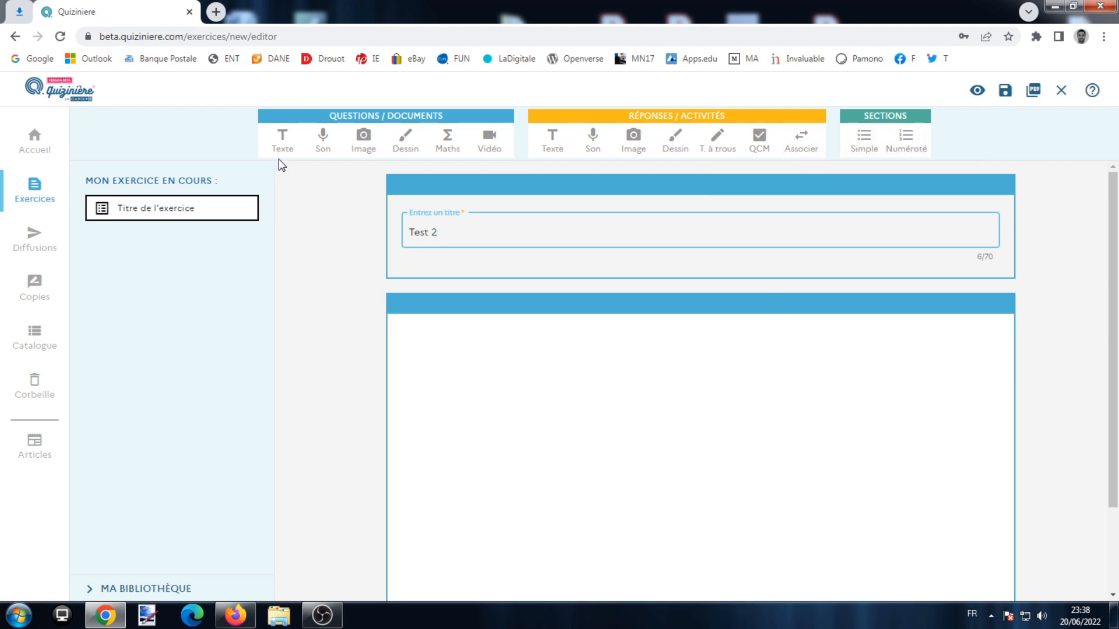
Step: Add a question text block containing "Exercice 1"
click(282, 141)
click(503, 255)
text(Exercice 1)
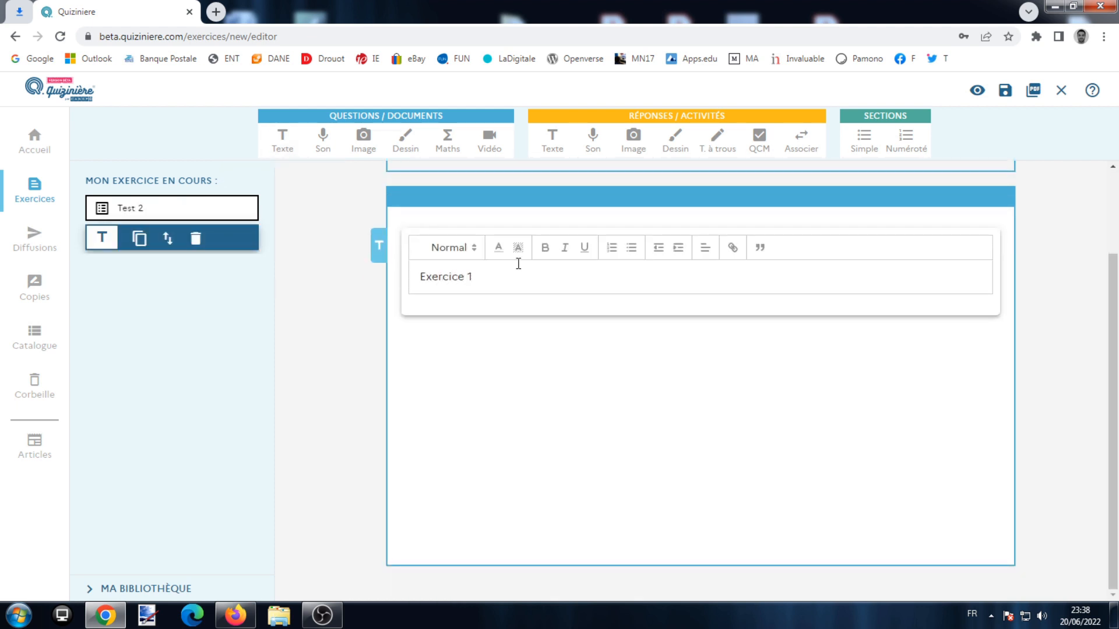
Step: Format the "Exercice 1" text as Large, red and bold with a yellow highlight
drag(527, 275, 326, 279)
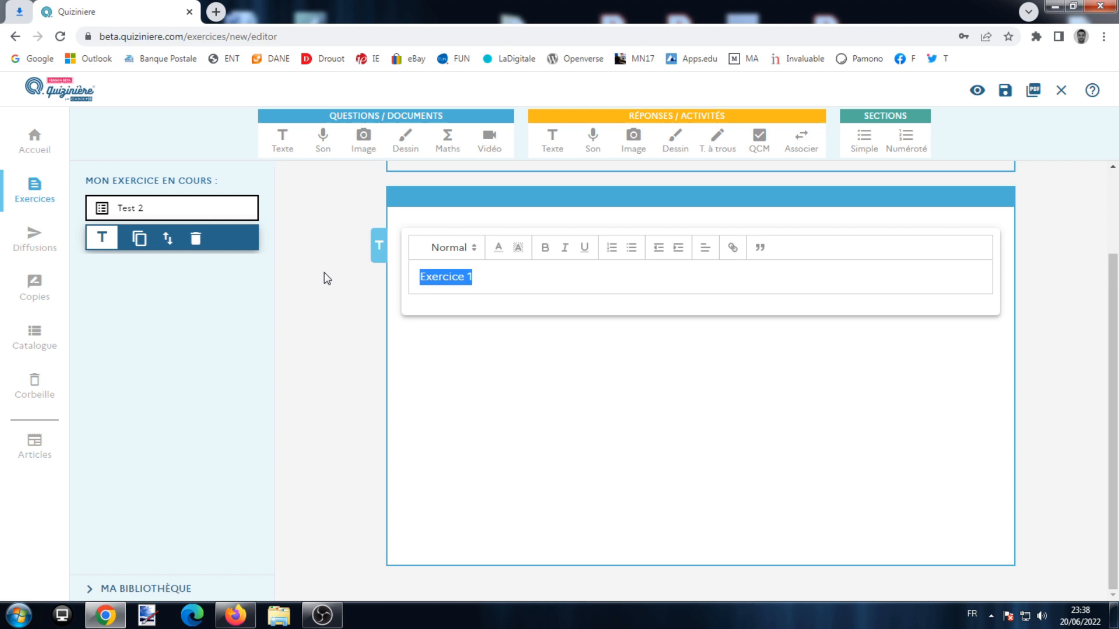
click(458, 250)
click(466, 307)
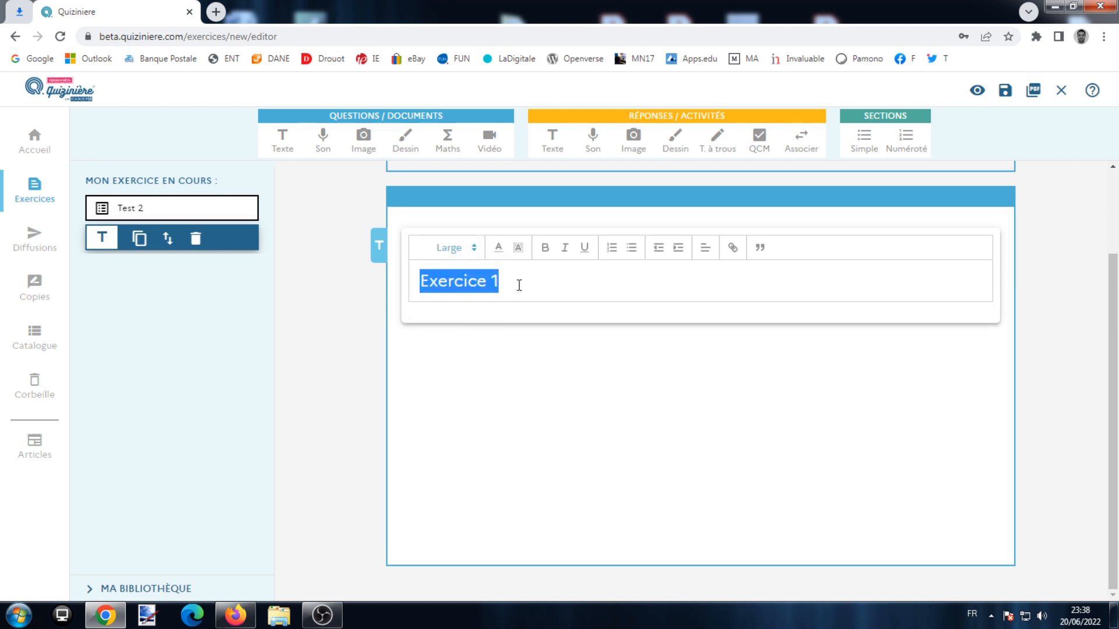
click(498, 248)
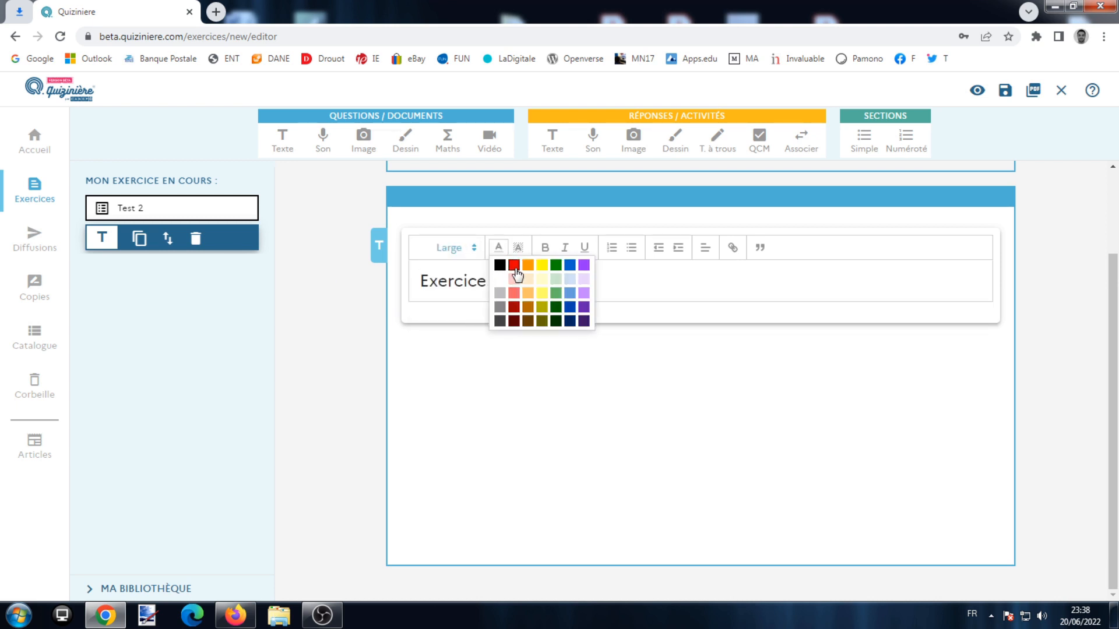
click(513, 261)
triple_click(523, 279)
click(518, 247)
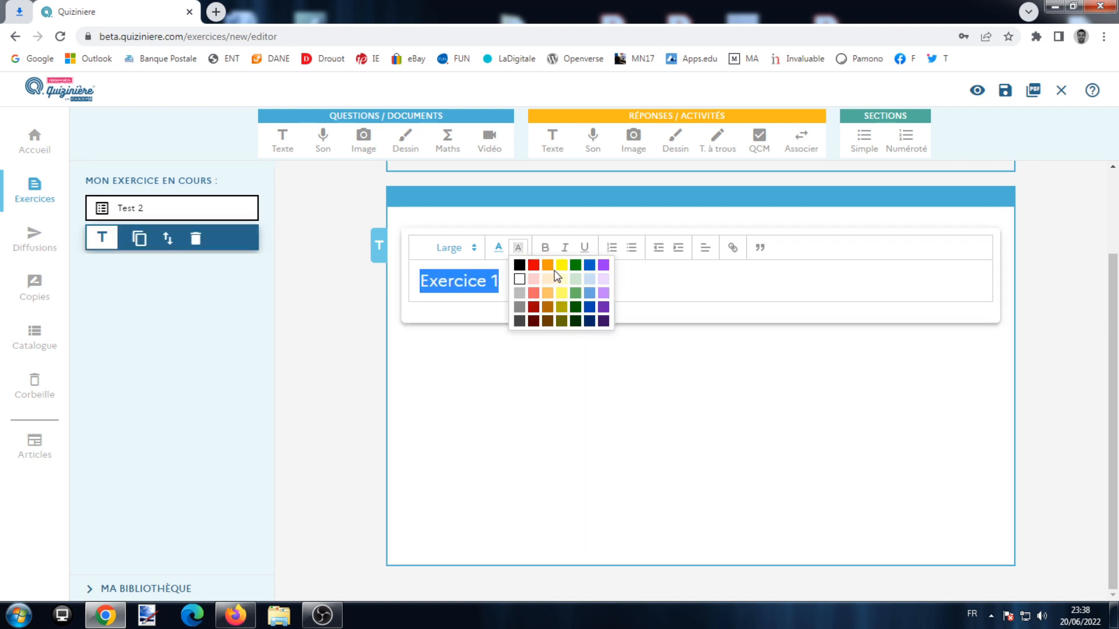
click(561, 269)
click(545, 248)
click(536, 282)
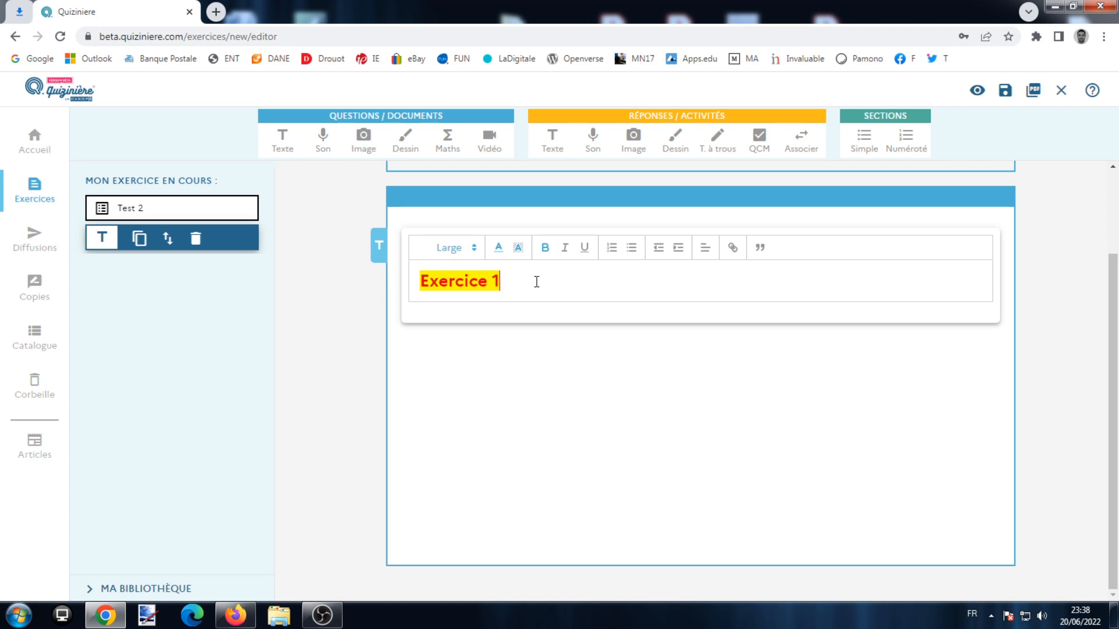
Step: Add the question text "1 - Blague ?" and a text response block with spell checking enabled below it
click(282, 140)
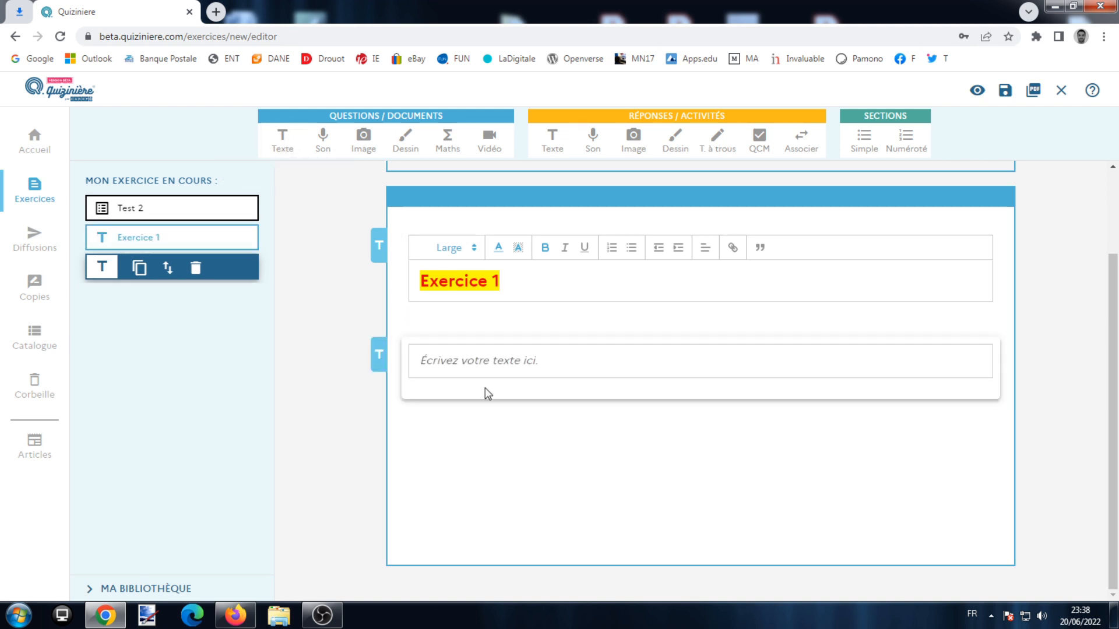
click(480, 369)
text(1)
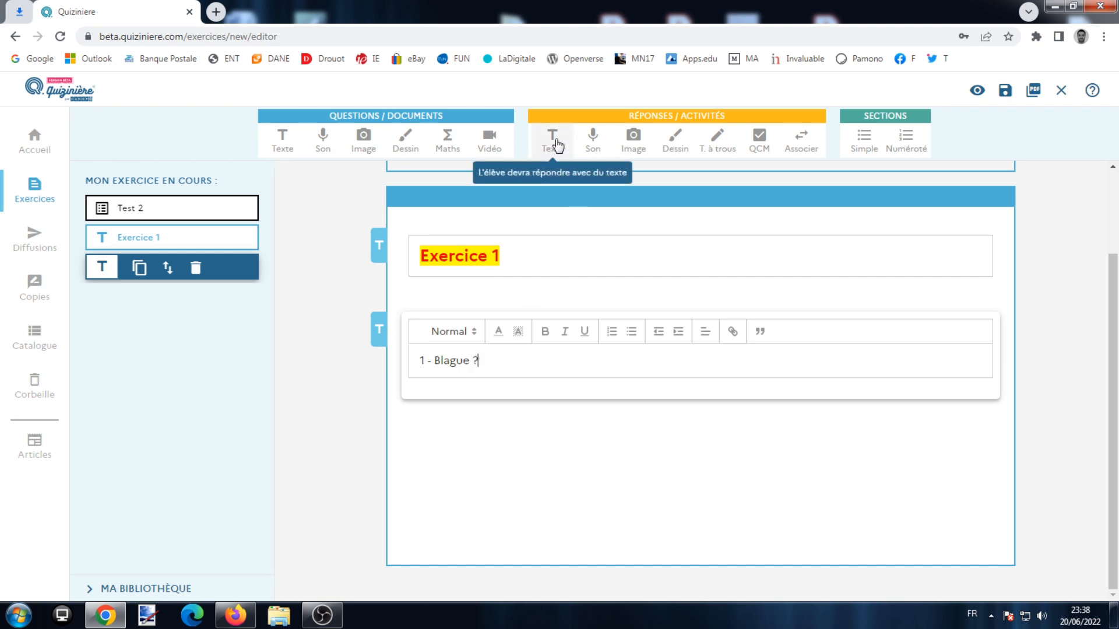
click(557, 143)
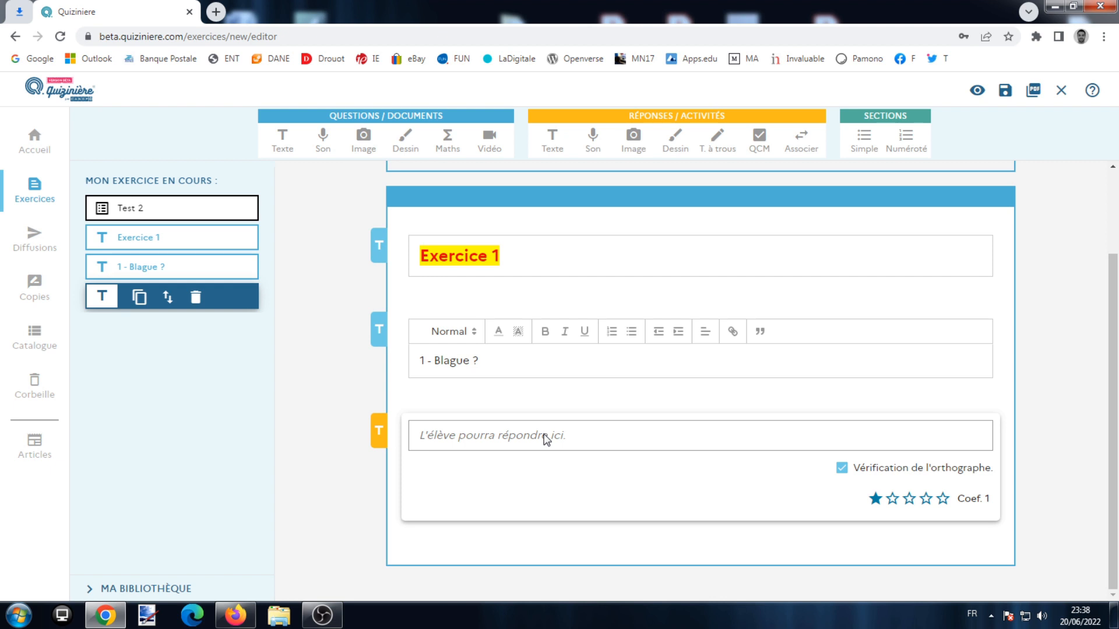
mouse_move(868, 479)
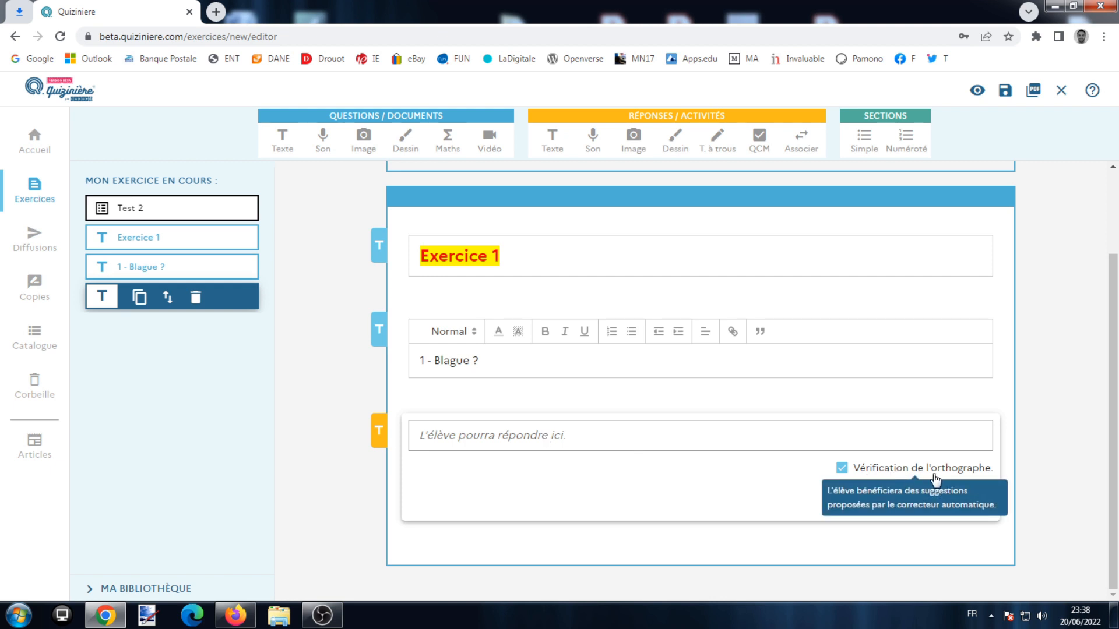
click(842, 473)
click(842, 473)
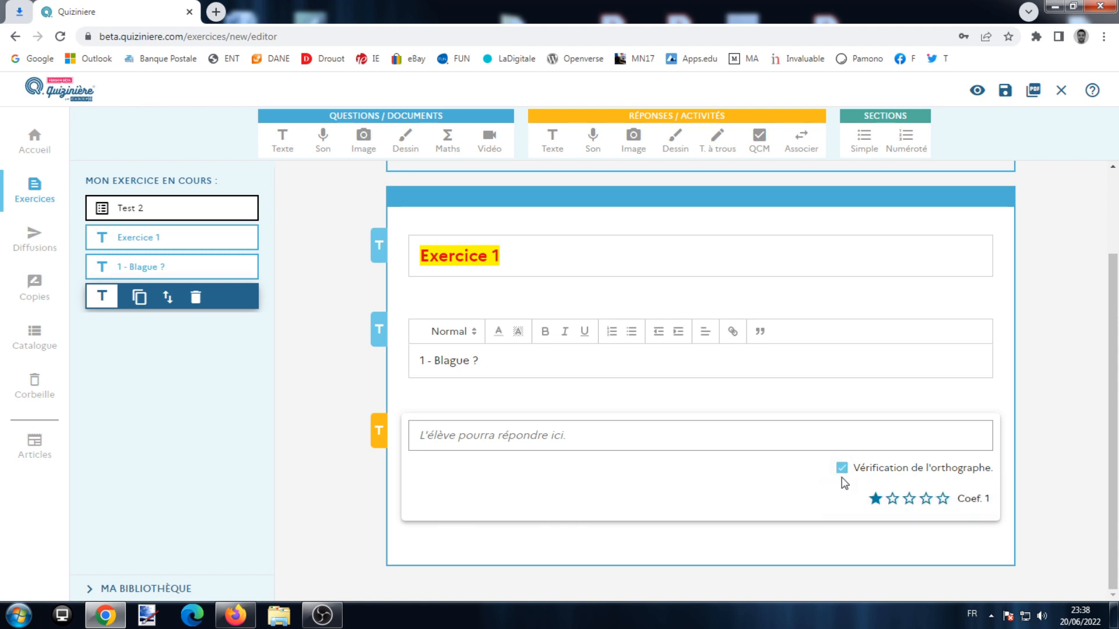
Step: Add another question text block reading "2 - Où est le citron ?"
click(282, 140)
click(504, 517)
text(2)
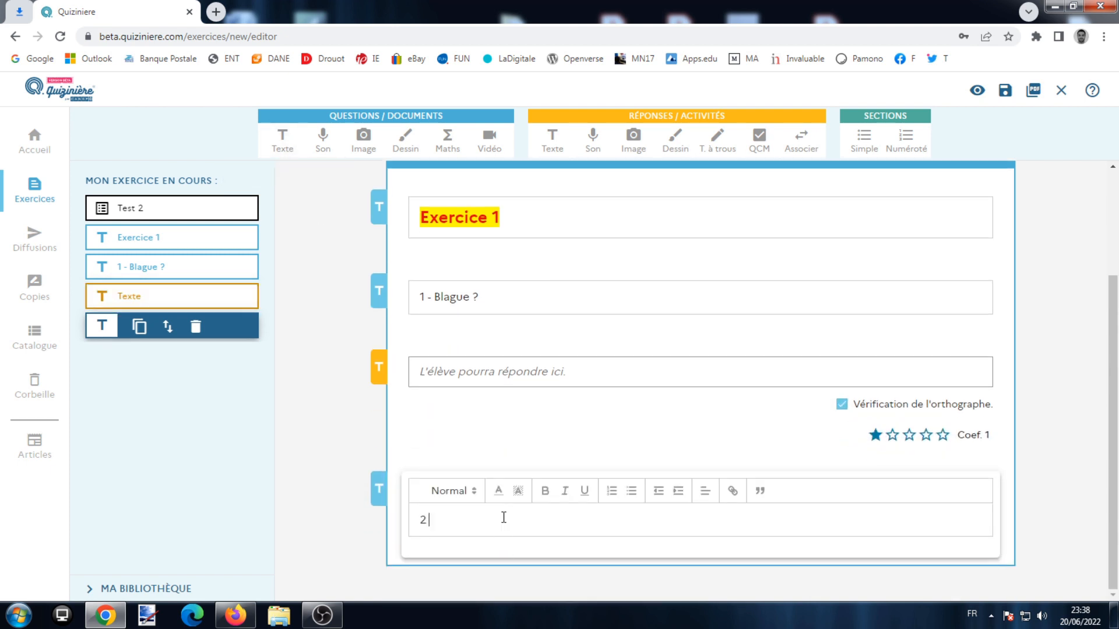
text( - Où est le citron ?)
Step: Add a multiple-choice (QCM) response block with image content and three answer lines under the lemon question
click(759, 144)
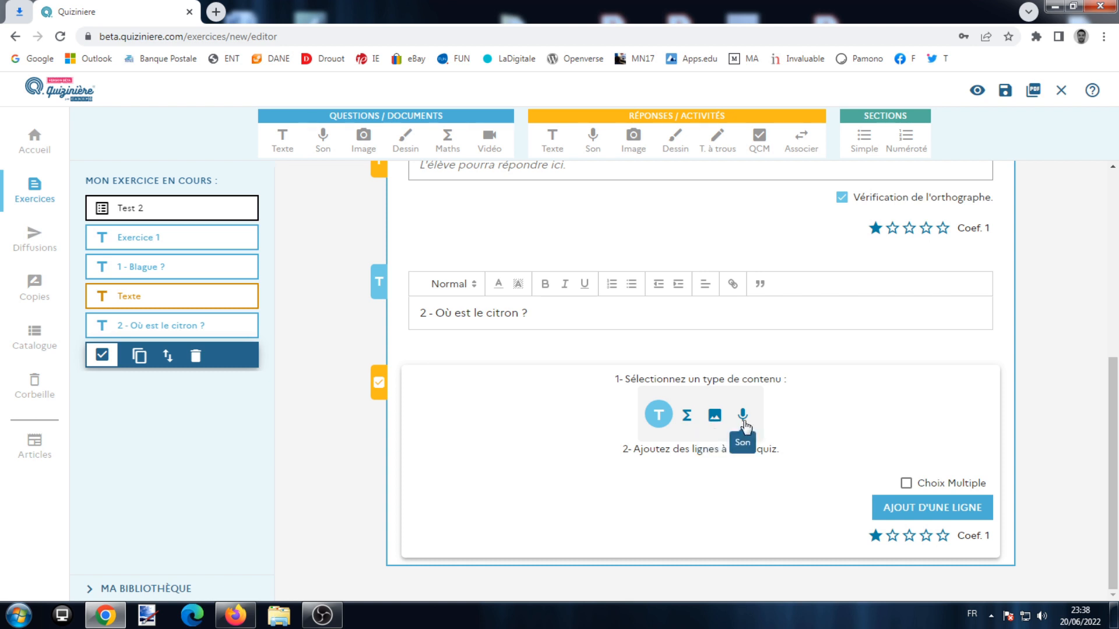
click(721, 423)
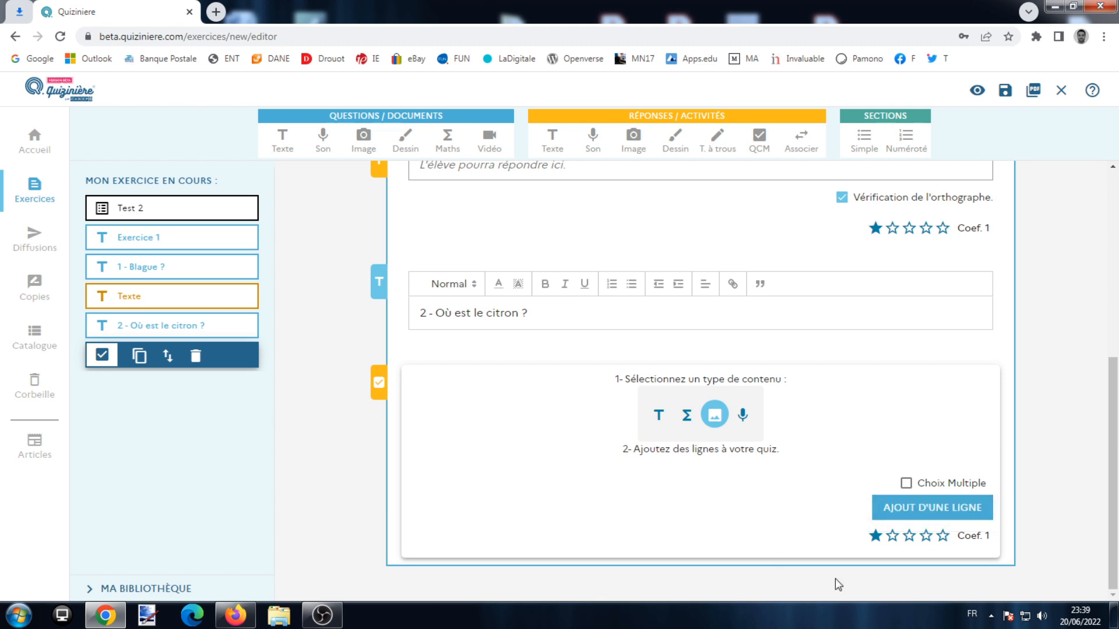
click(938, 513)
click(933, 513)
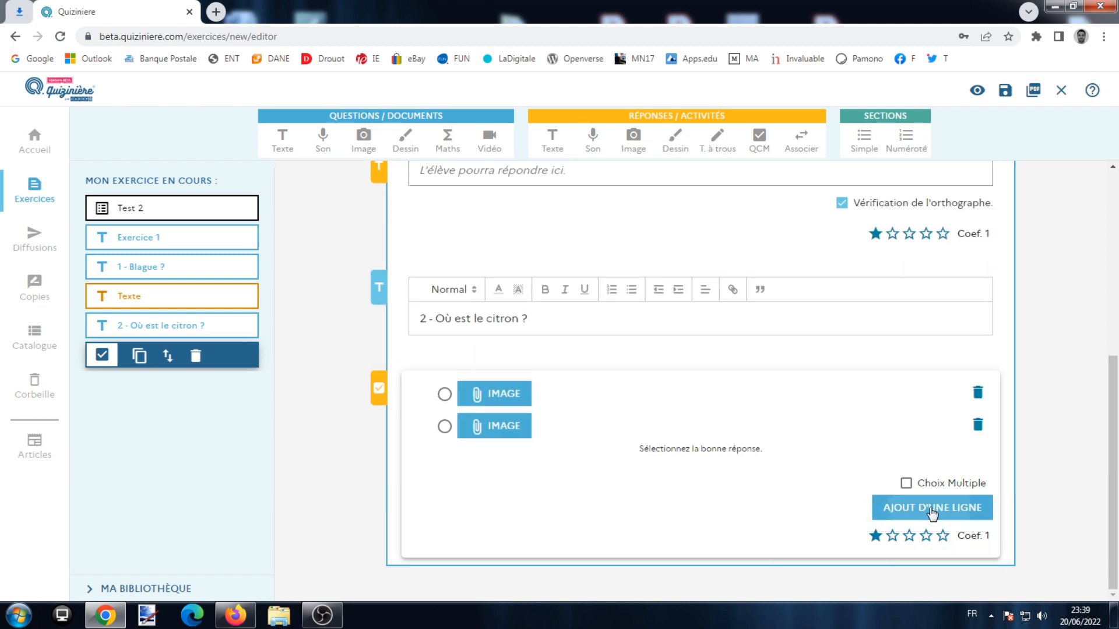
click(932, 511)
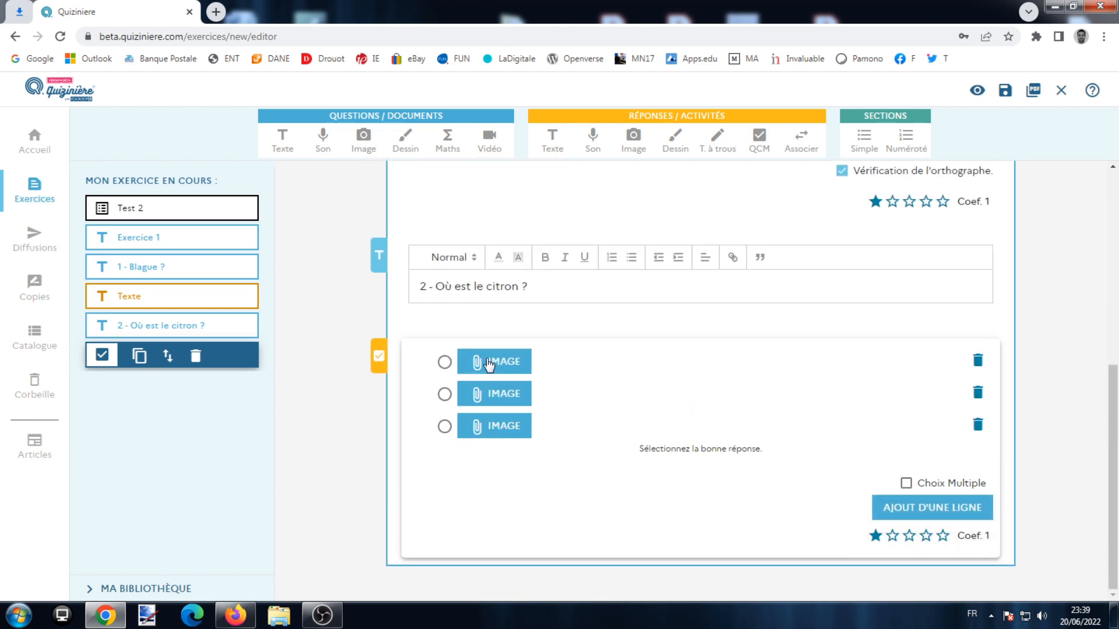
Step: Fill the three answer lines of the lemon question with the images Orange, Citron and Pomme, in that order
click(522, 358)
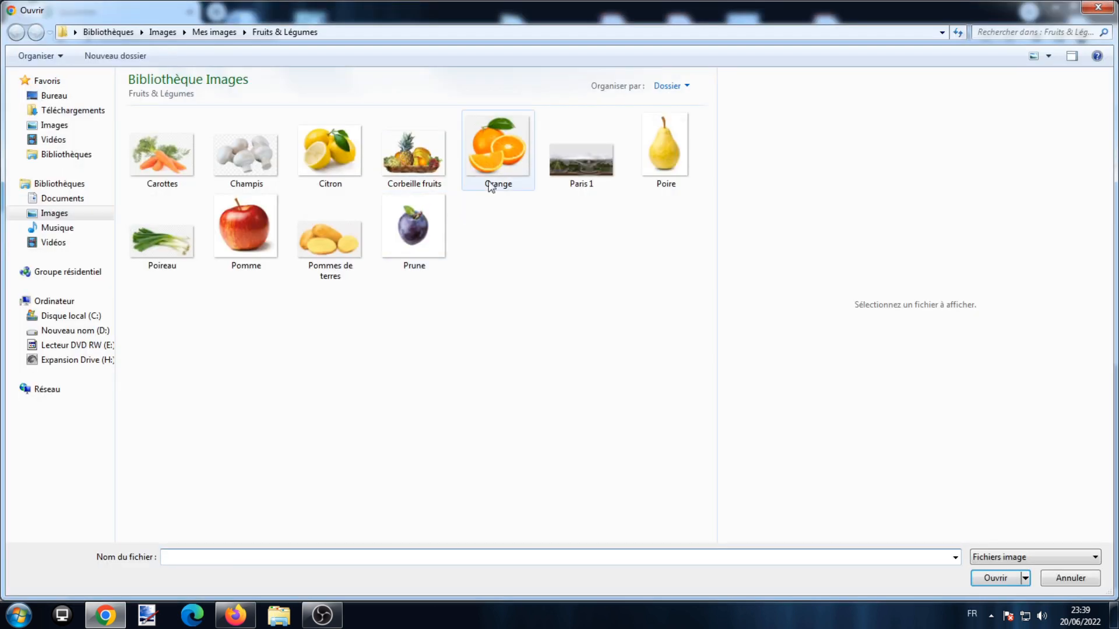
double_click(495, 183)
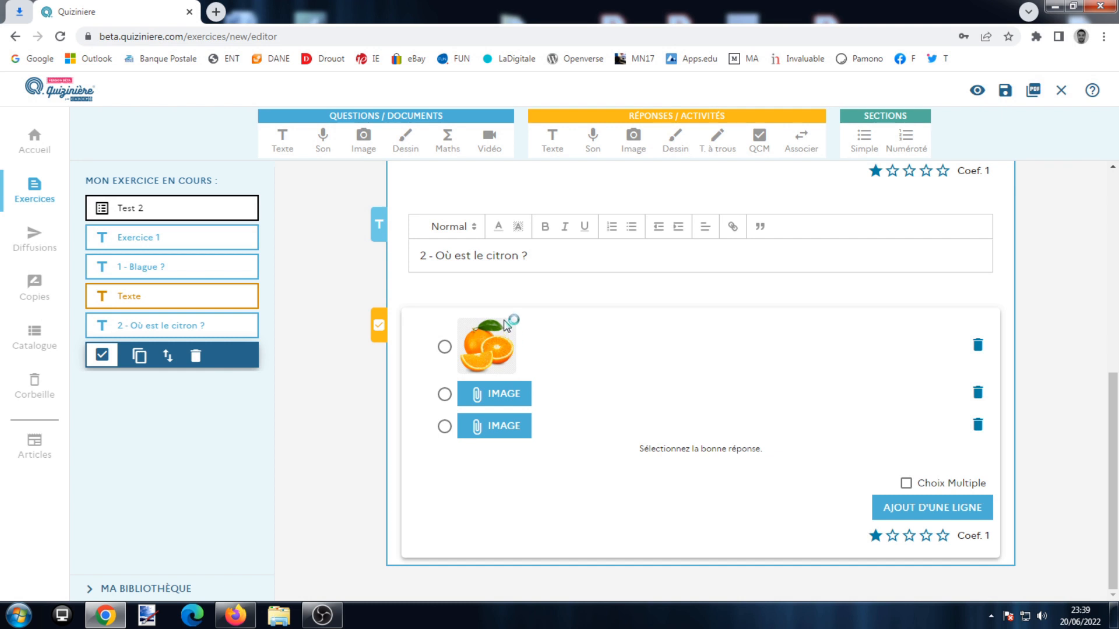
click(505, 300)
double_click(331, 173)
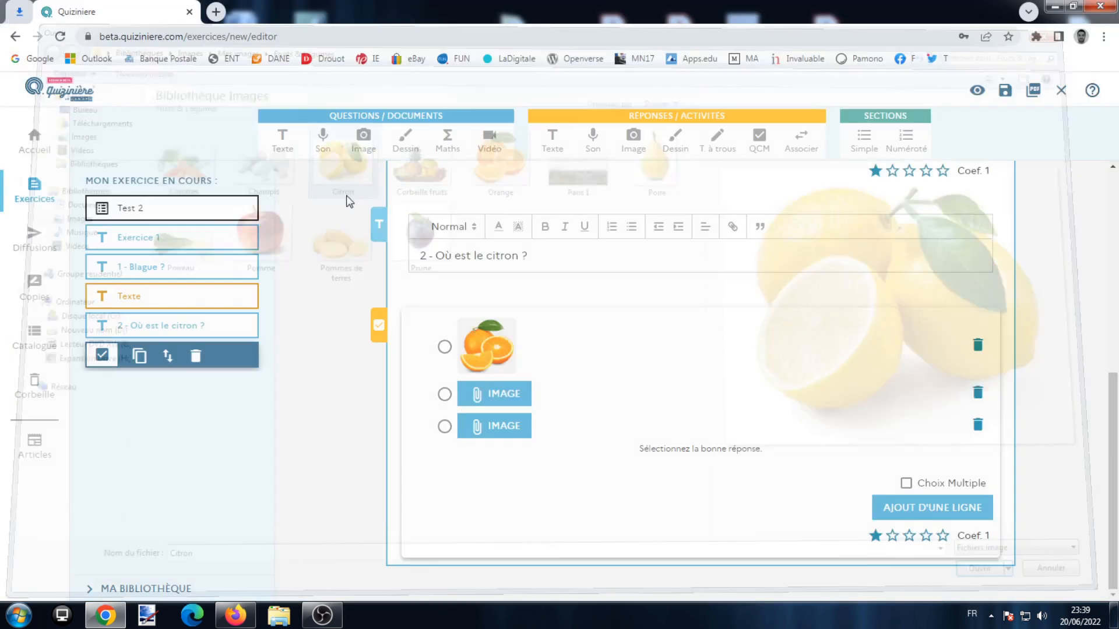
click(486, 437)
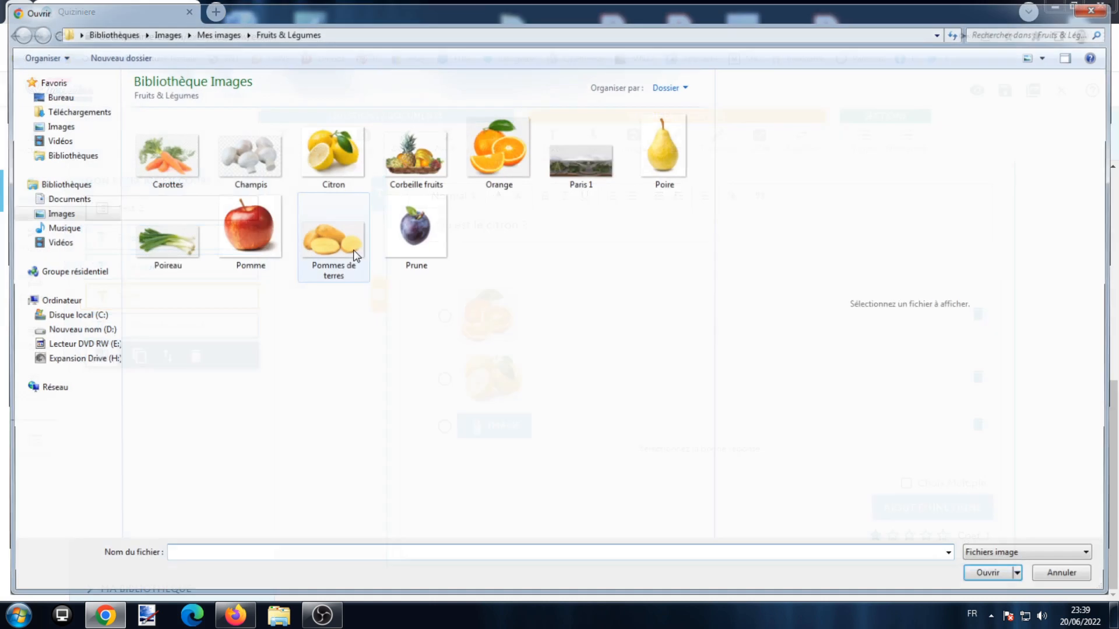
double_click(253, 226)
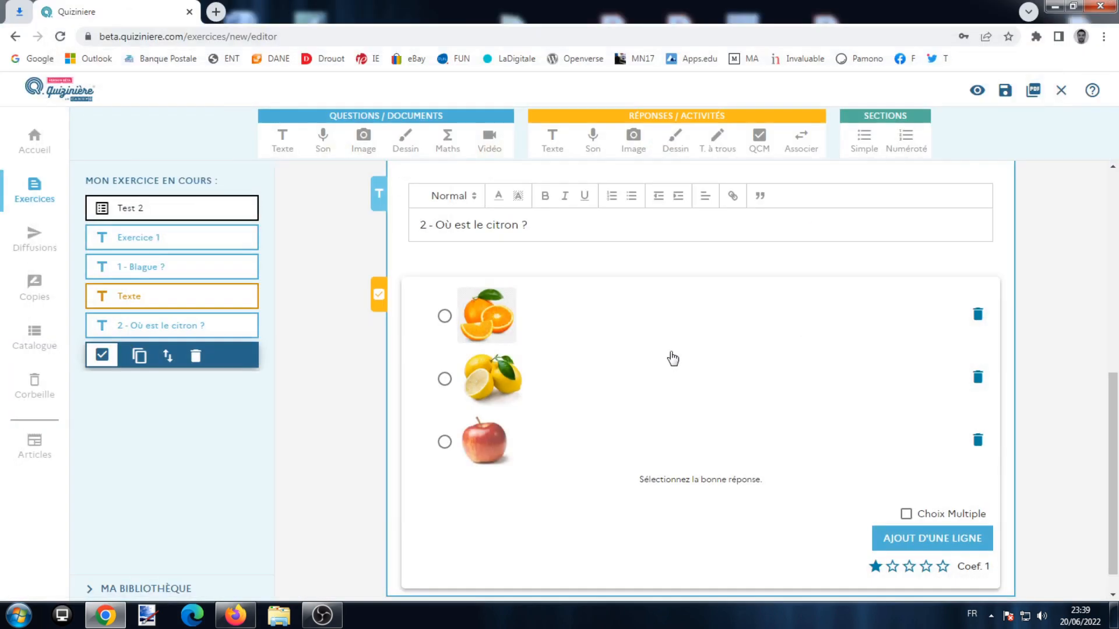
Step: Try out the Choix Multiple option on the image question and mark the lemon as its single correct answer
click(444, 380)
click(905, 483)
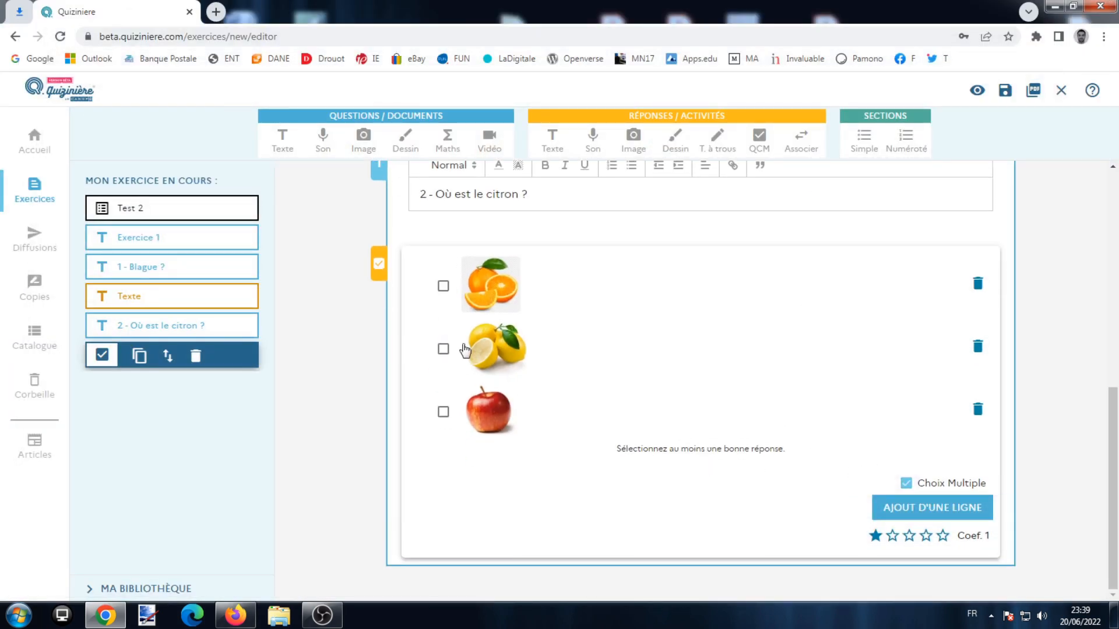
click(444, 286)
click(443, 349)
click(906, 483)
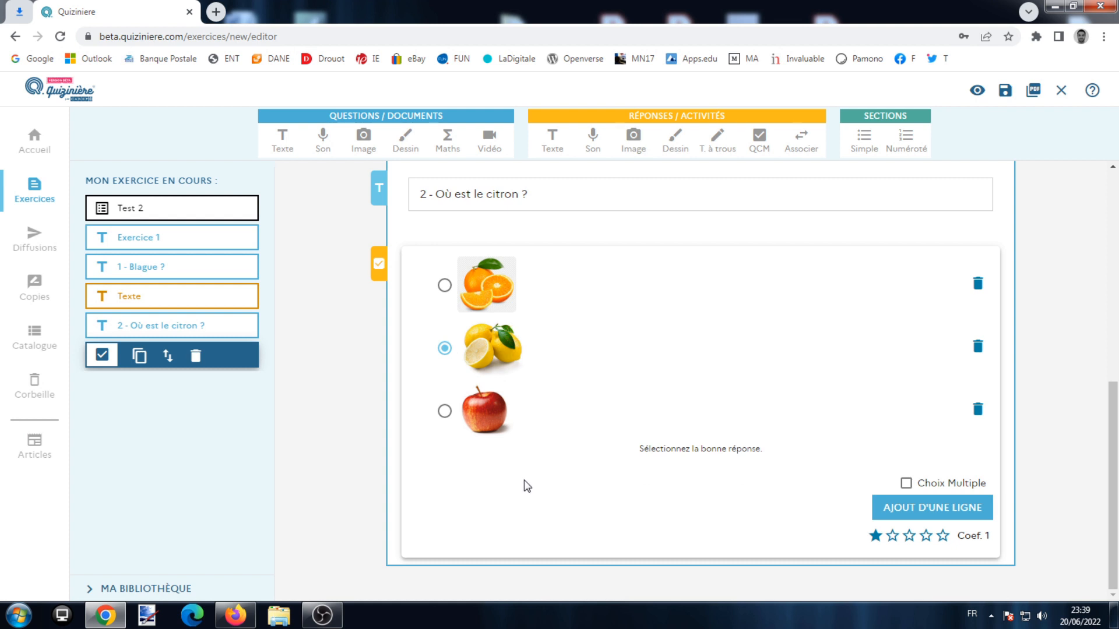
mouse_move(517, 280)
mouse_move(520, 342)
Step: Add a question text block below the image quiz reading "Bonjour en anglais ?"
click(281, 139)
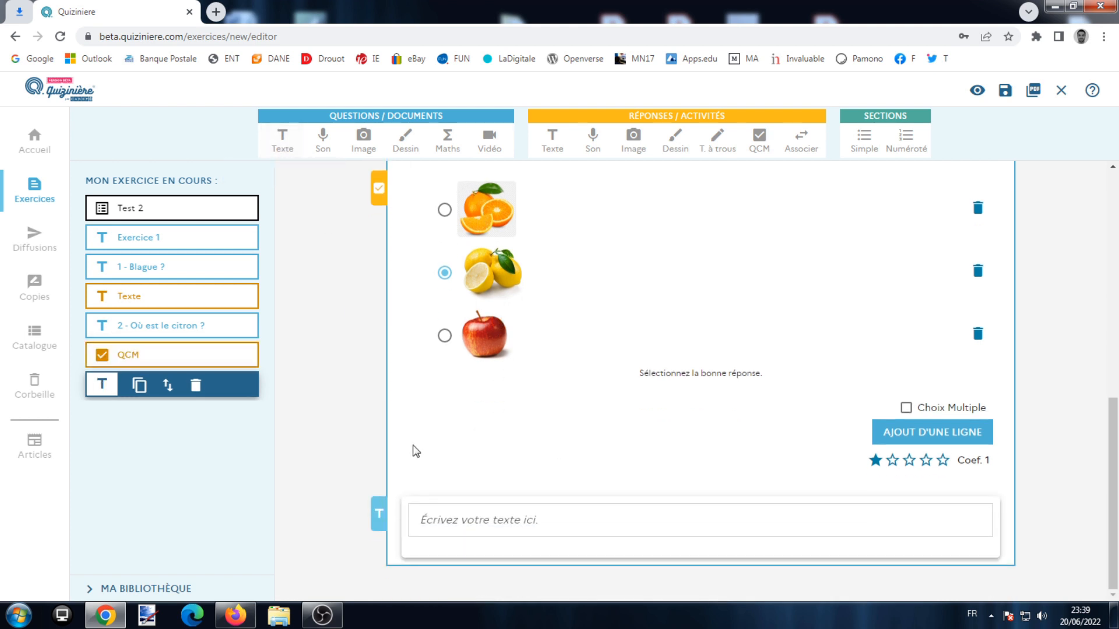
click(480, 526)
text(Bon)
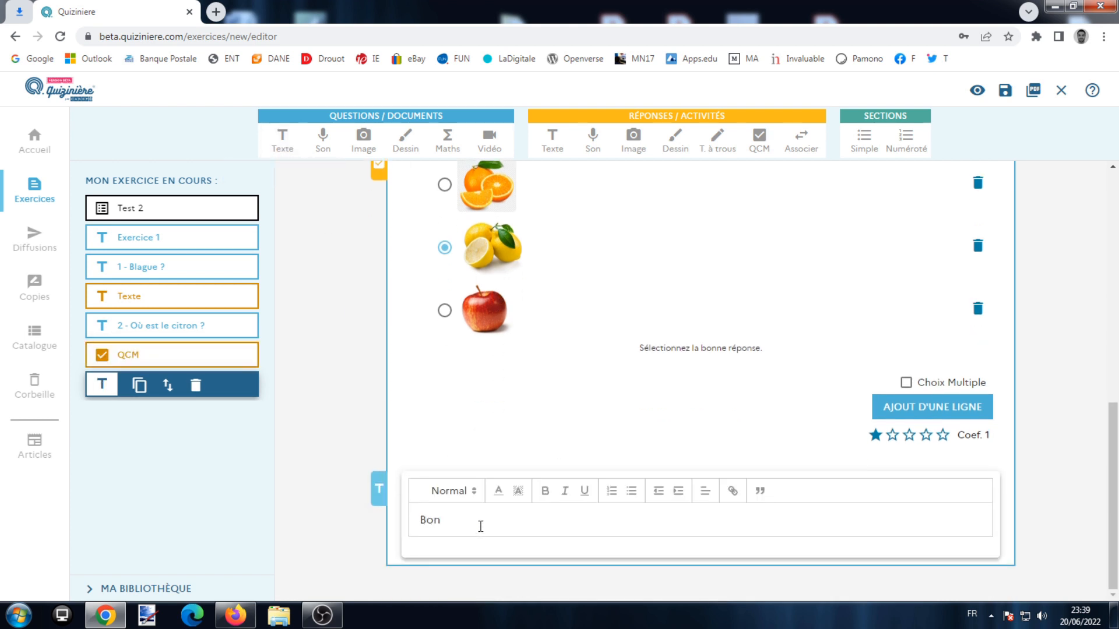
text(jour en ang)
Step: Add a QCM response block with sound content and two answer lines, and attach an audio file to the first line
click(759, 139)
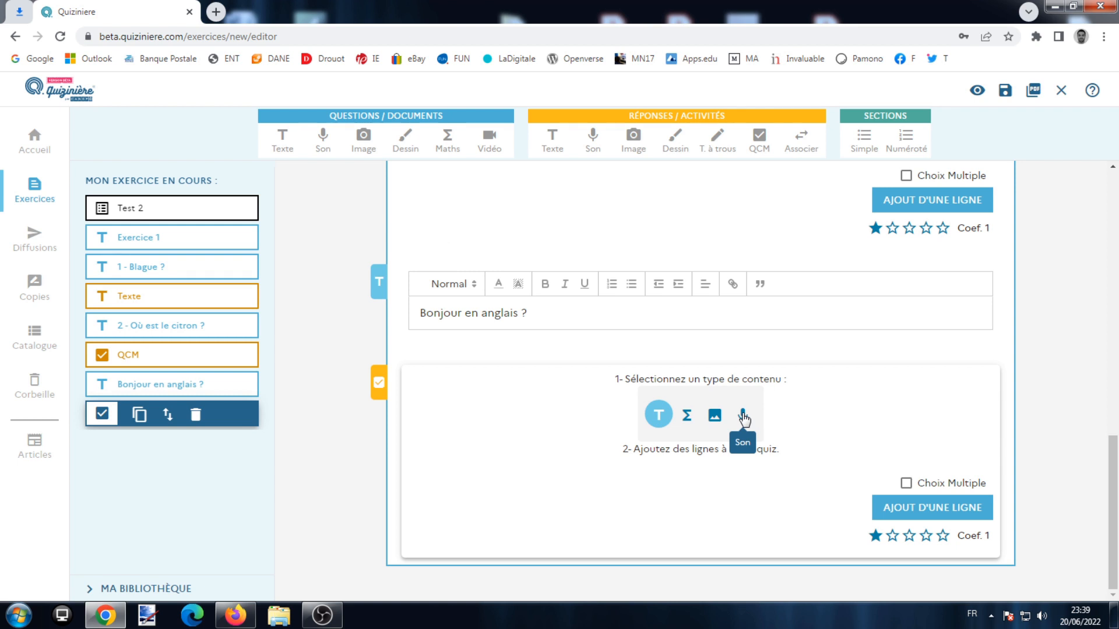
click(743, 416)
click(892, 507)
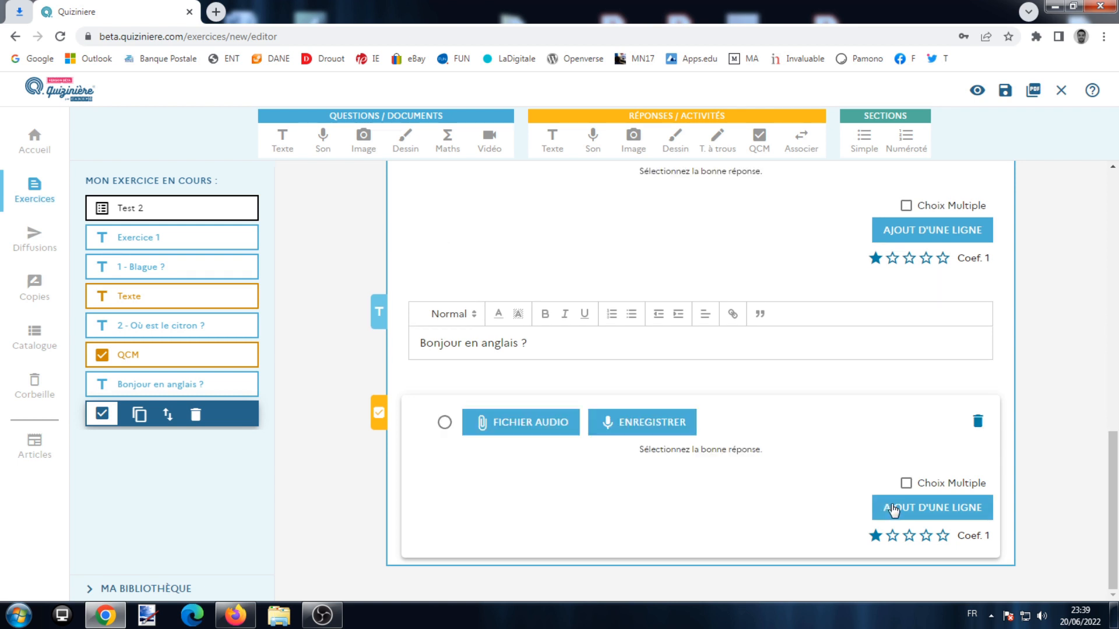
click(892, 508)
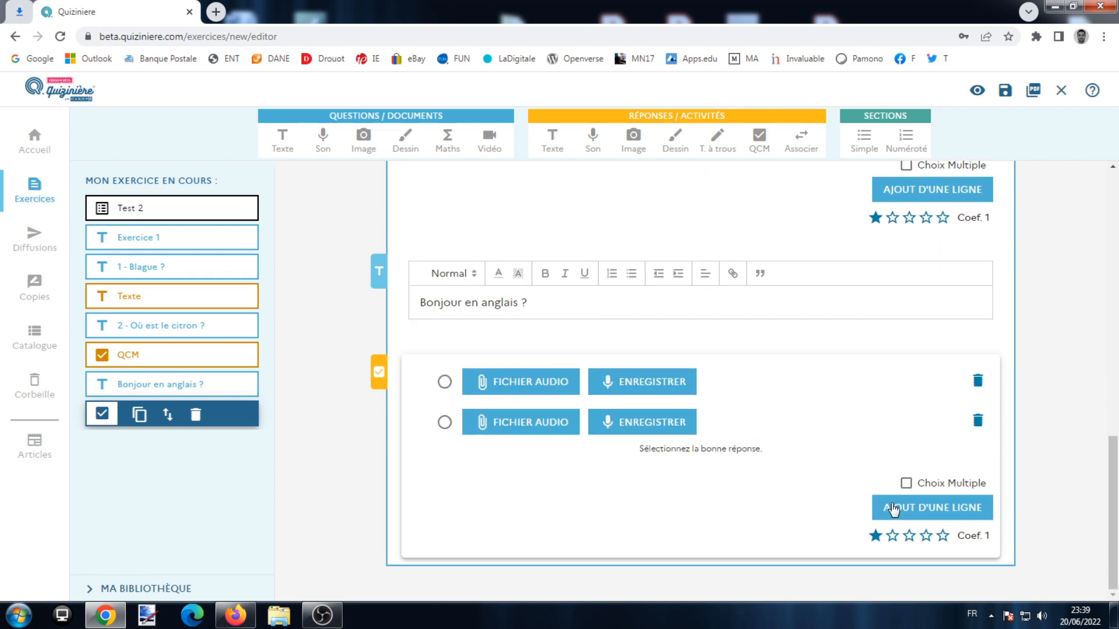
click(535, 386)
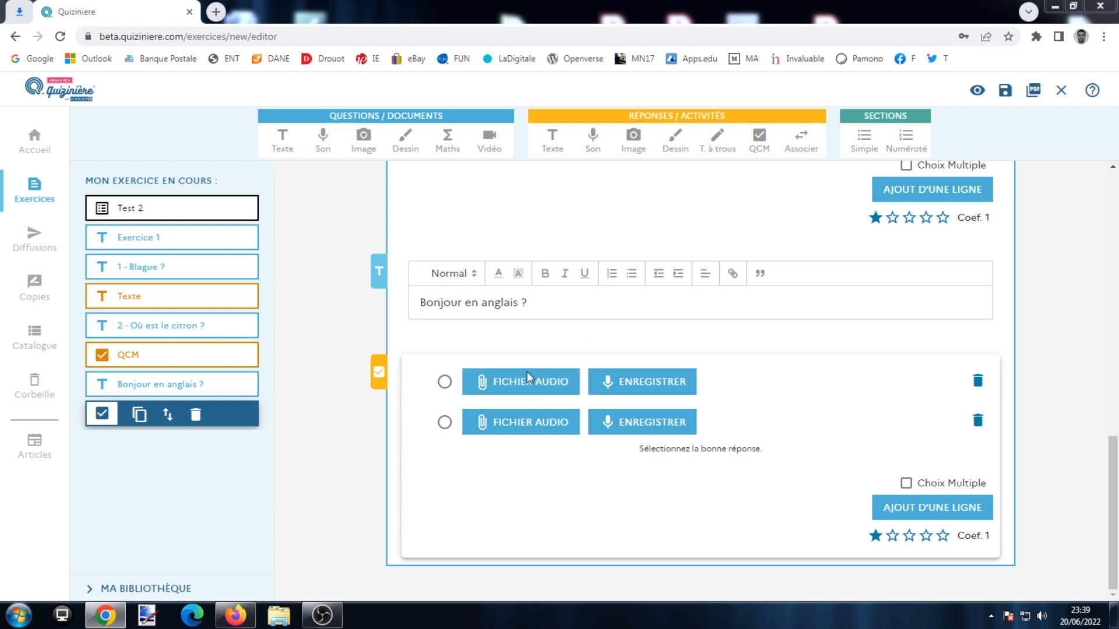
click(203, 182)
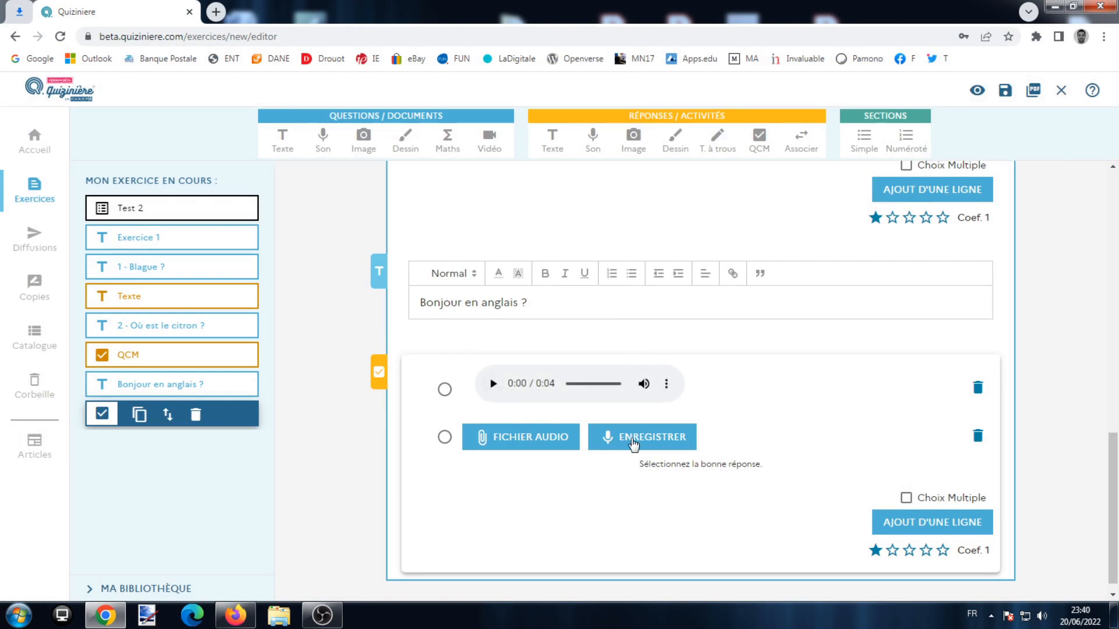
Step: Record an audio clip for the second answer line and mark that line as the correct answer
click(633, 442)
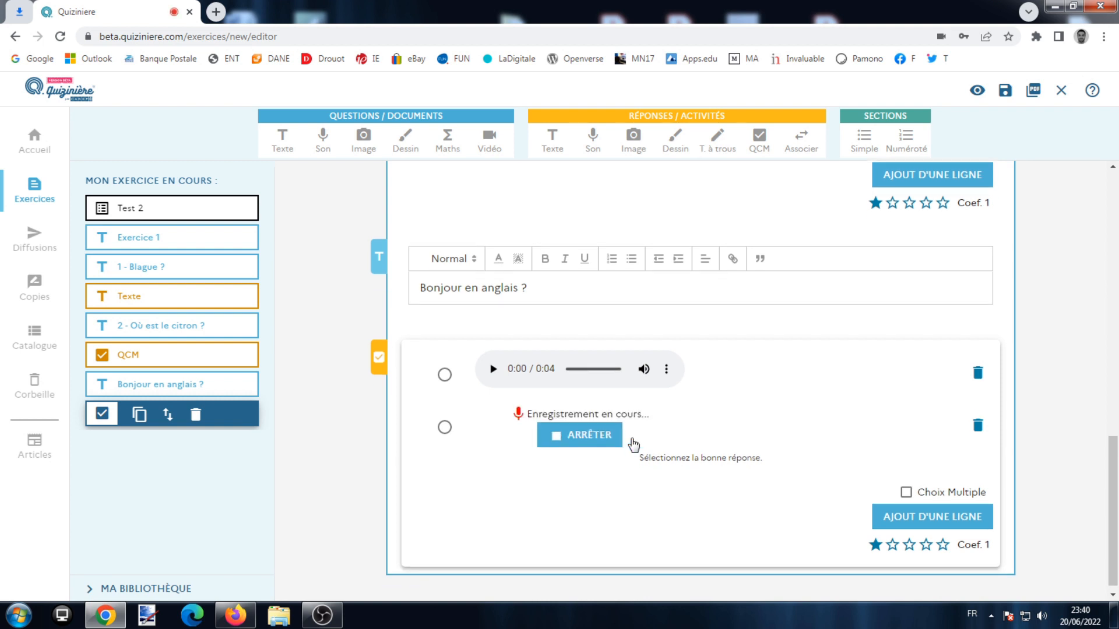
click(611, 437)
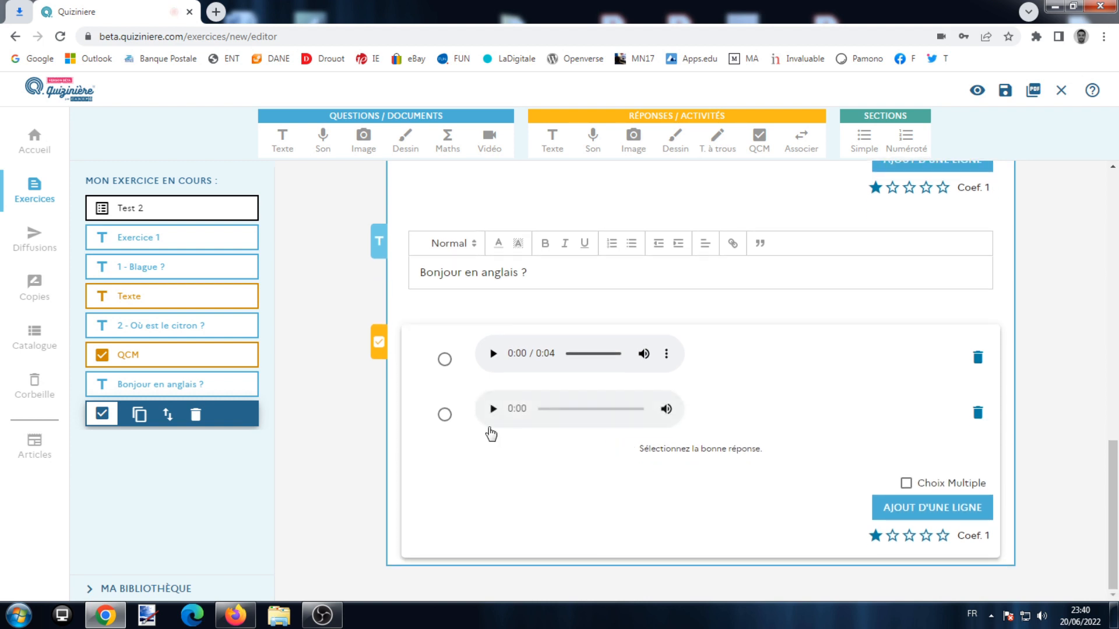
click(493, 410)
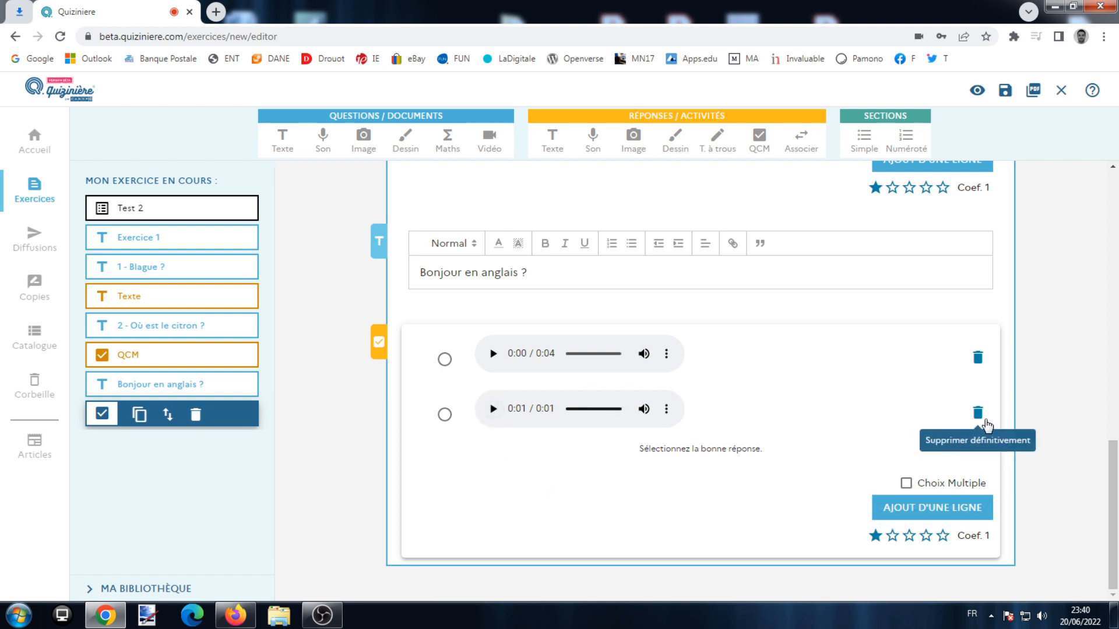
click(445, 414)
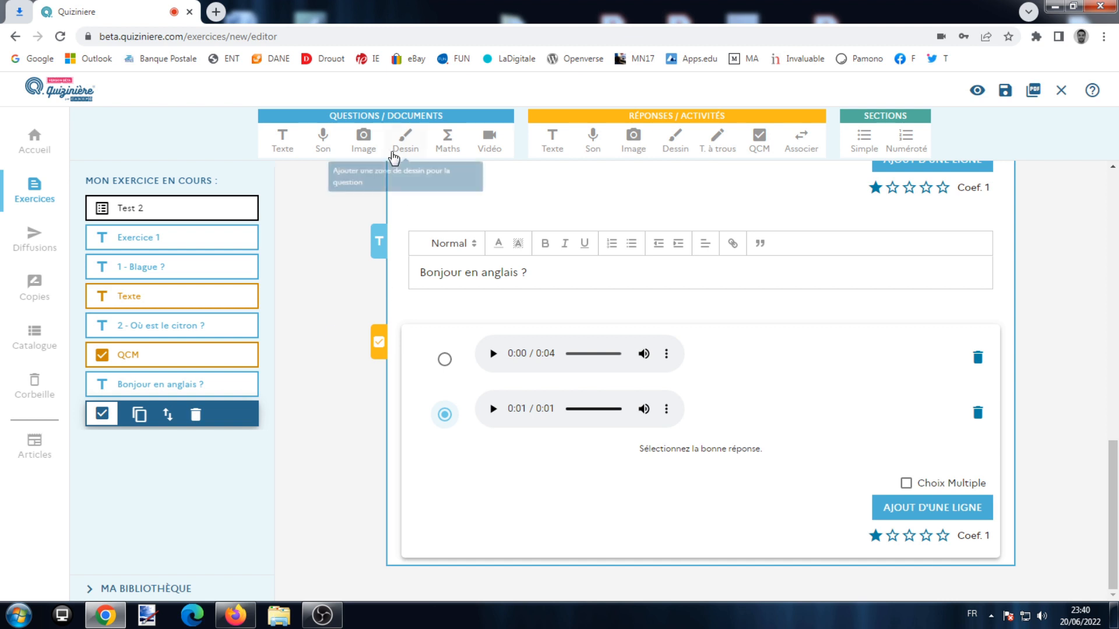
Step: Try out a drawing question block by sketching a freehand red shape with the thickest brush, and delete the block
click(405, 140)
click(570, 287)
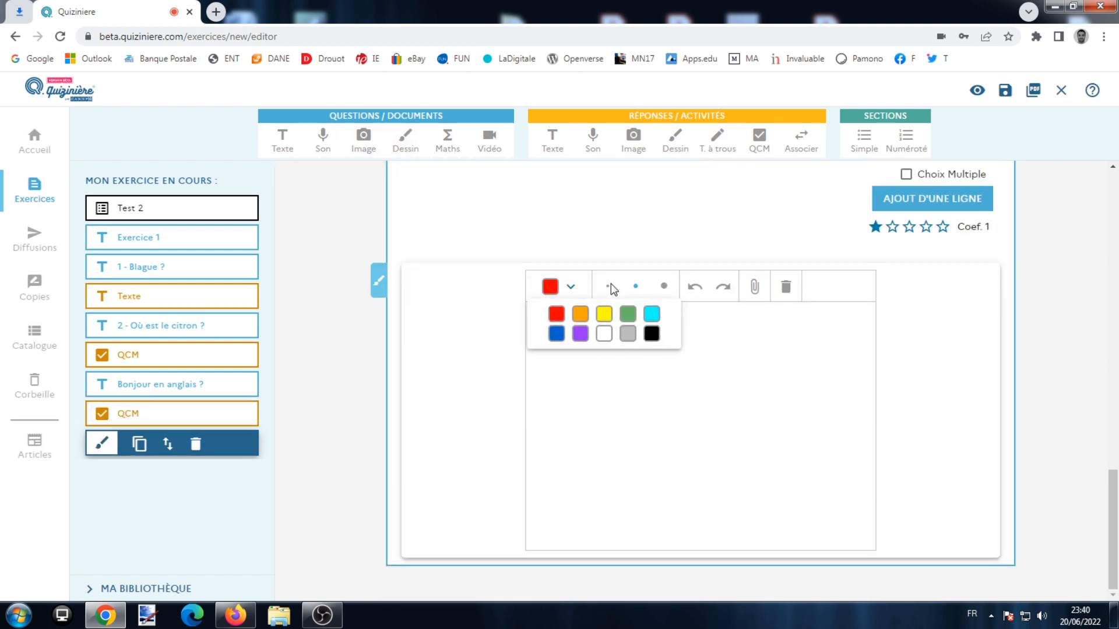
click(660, 291)
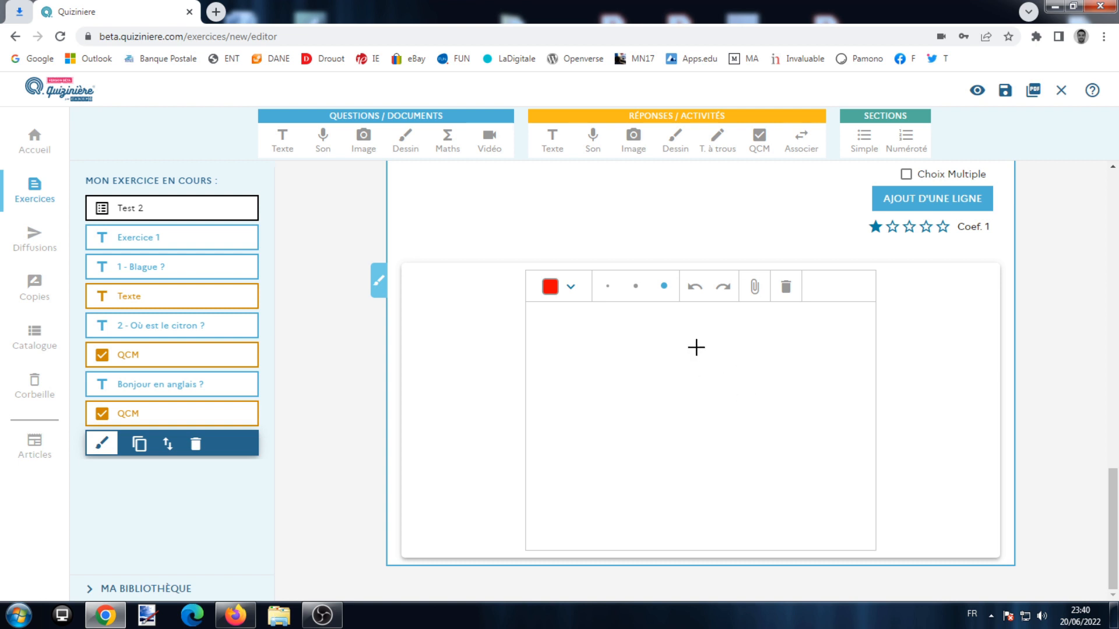
click(574, 290)
click(560, 315)
mouse_move(689, 404)
mouse_down()
mouse_move(728, 388)
mouse_move(717, 325)
mouse_move(806, 412)
mouse_move(638, 376)
mouse_up()
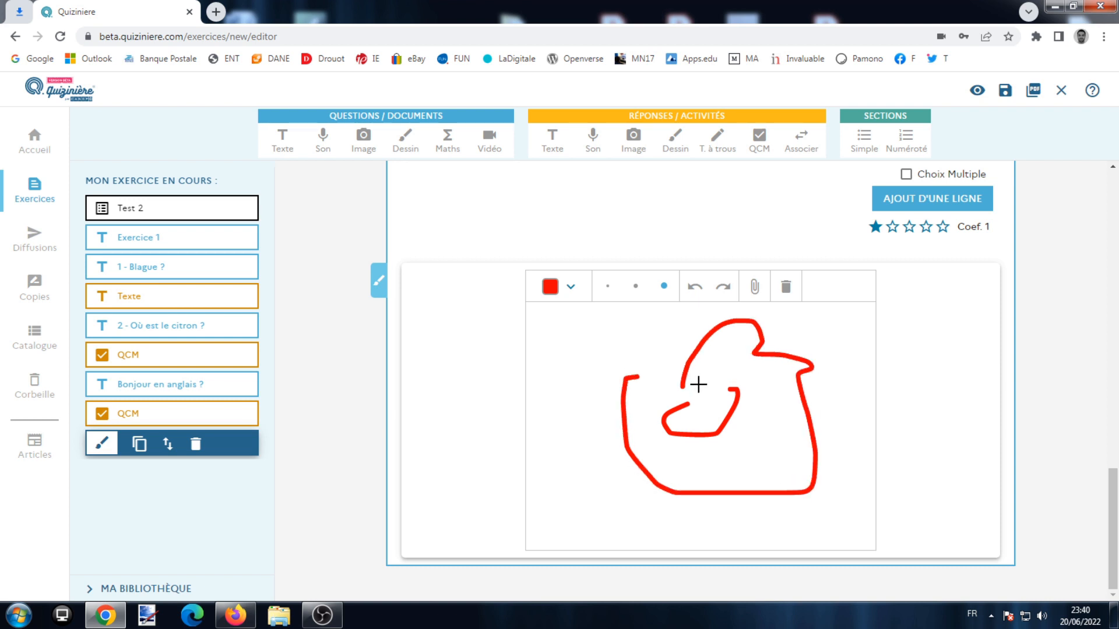
click(196, 444)
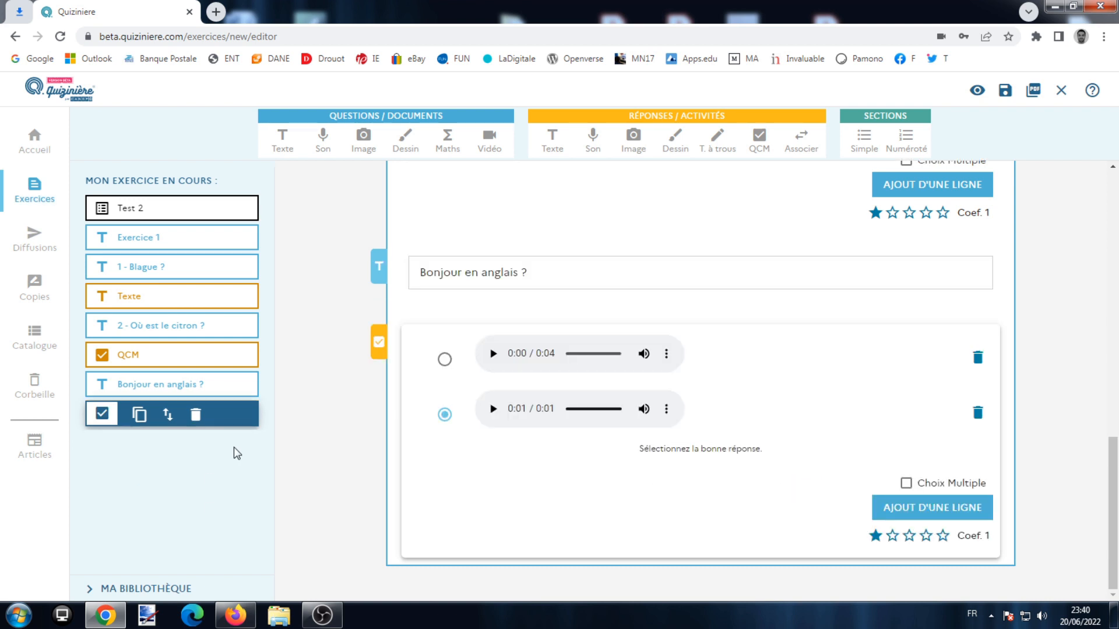
Step: Save the "Test 2" exercise
scroll(606, 425, up, 5)
scroll(629, 379, up, 10)
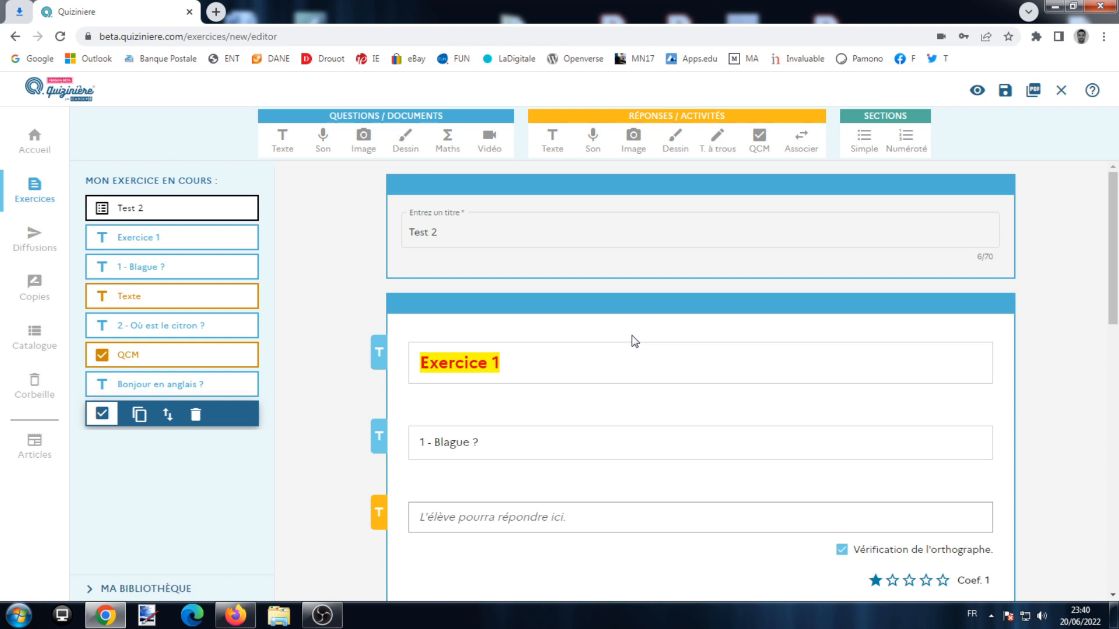
click(1005, 93)
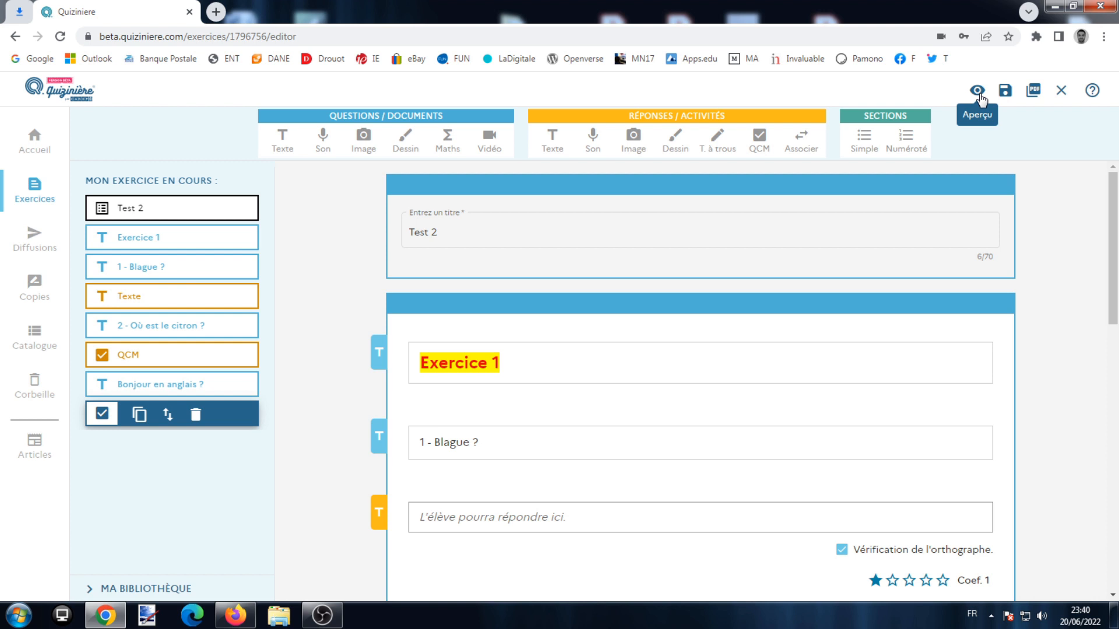
Step: Export the exercise as a PDF, look through the downloaded file and close it
click(1033, 91)
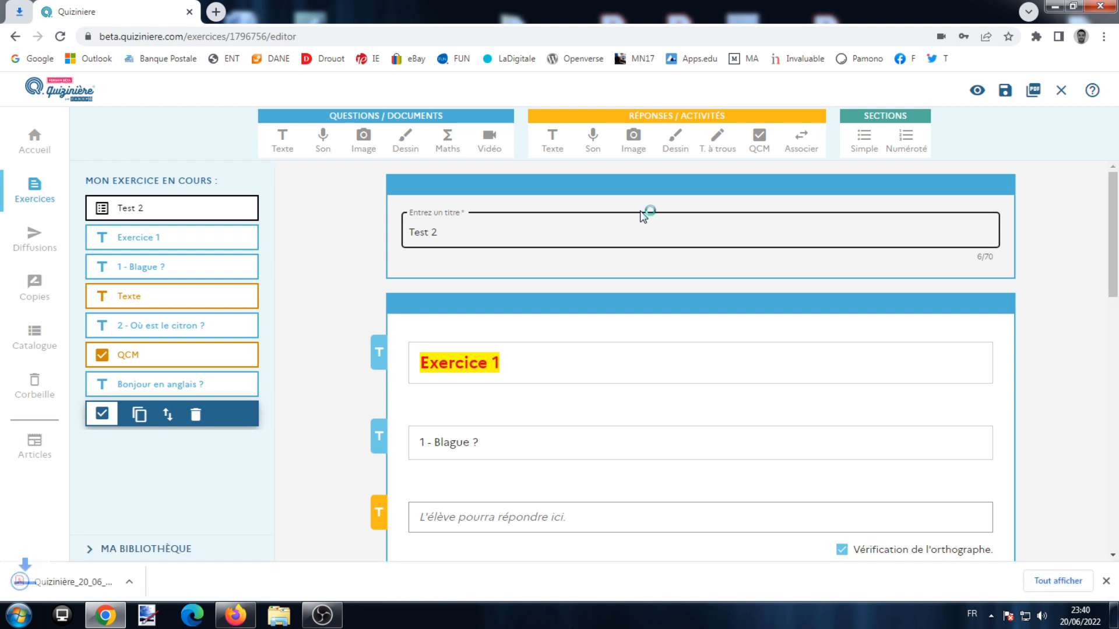
click(117, 578)
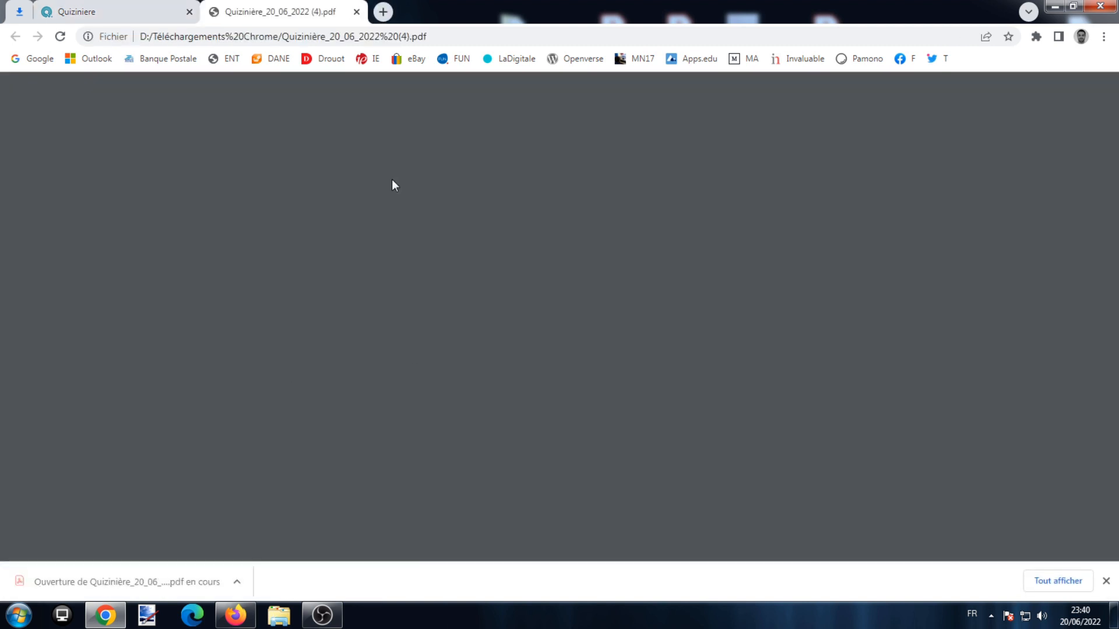
scroll(560, 308, down, 10)
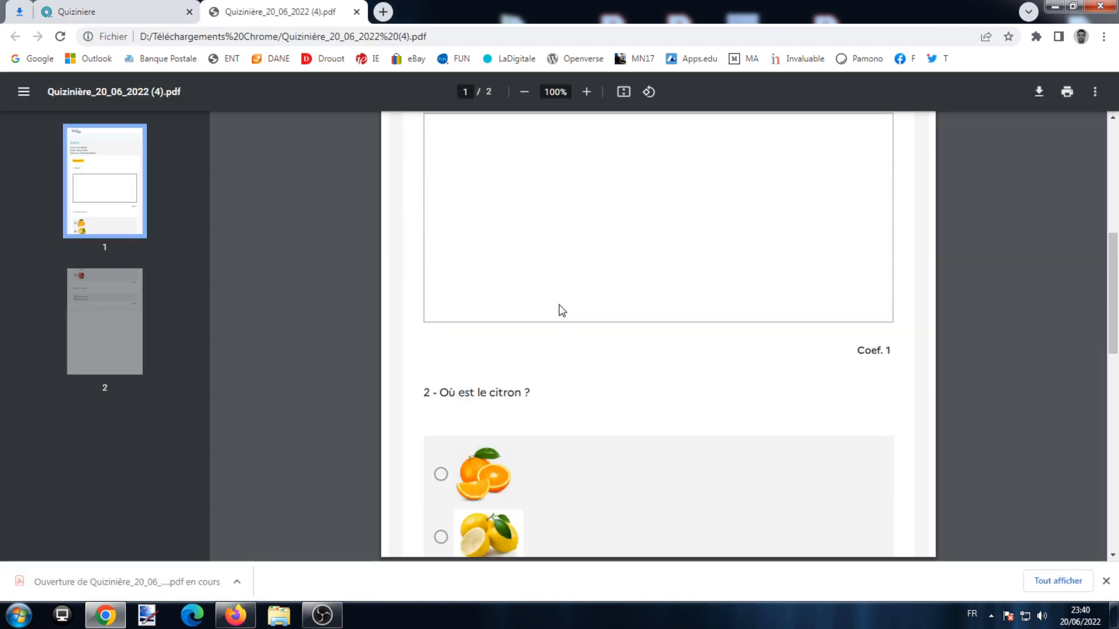
scroll(561, 307, up, 3)
scroll(561, 307, up, 8)
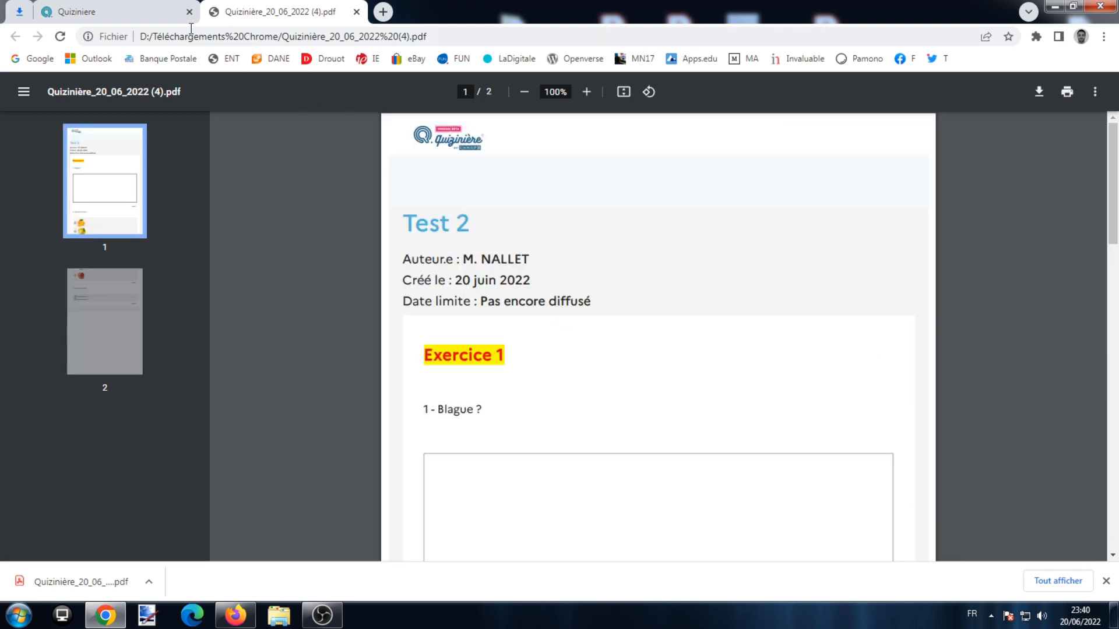
click(357, 11)
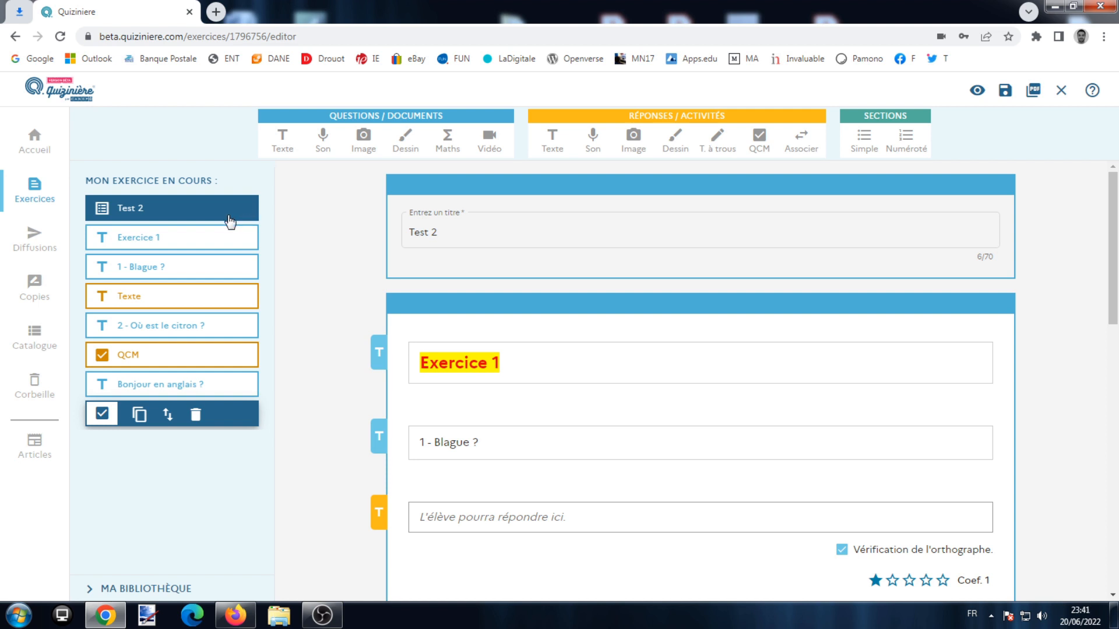
Step: Go to the list of exercises and sort it by creation date, newest first
click(41, 196)
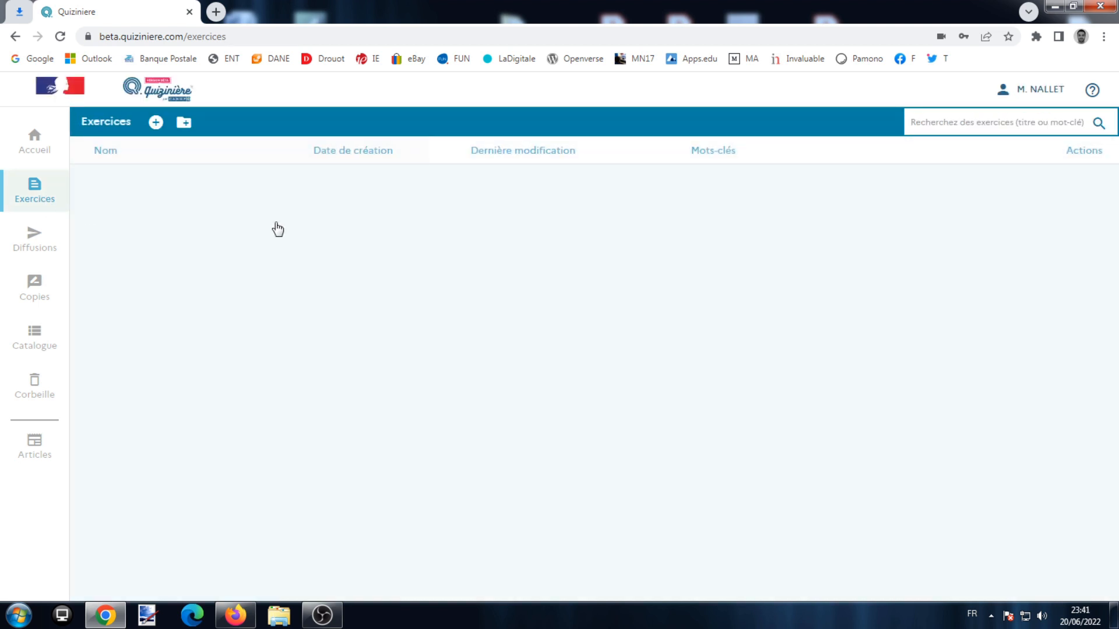
click(361, 153)
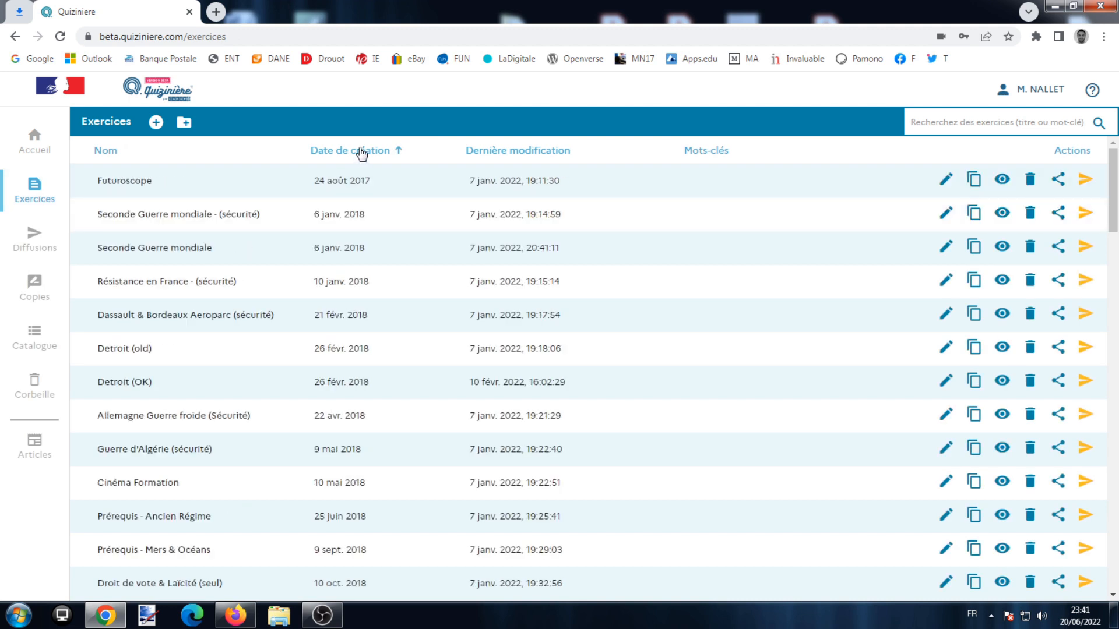
click(358, 153)
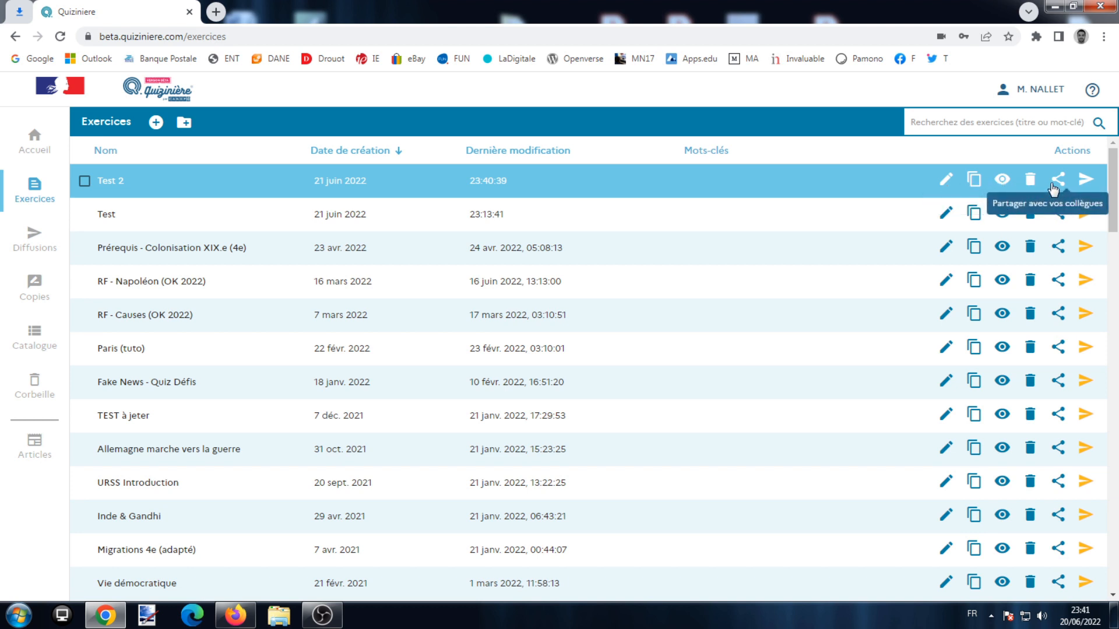
Step: Set up the distribution of Test 2 with the title "Test 2 - 4A", a maximum of 30 copies and Diffusion séquentielle
click(1083, 185)
drag(421, 213, 318, 222)
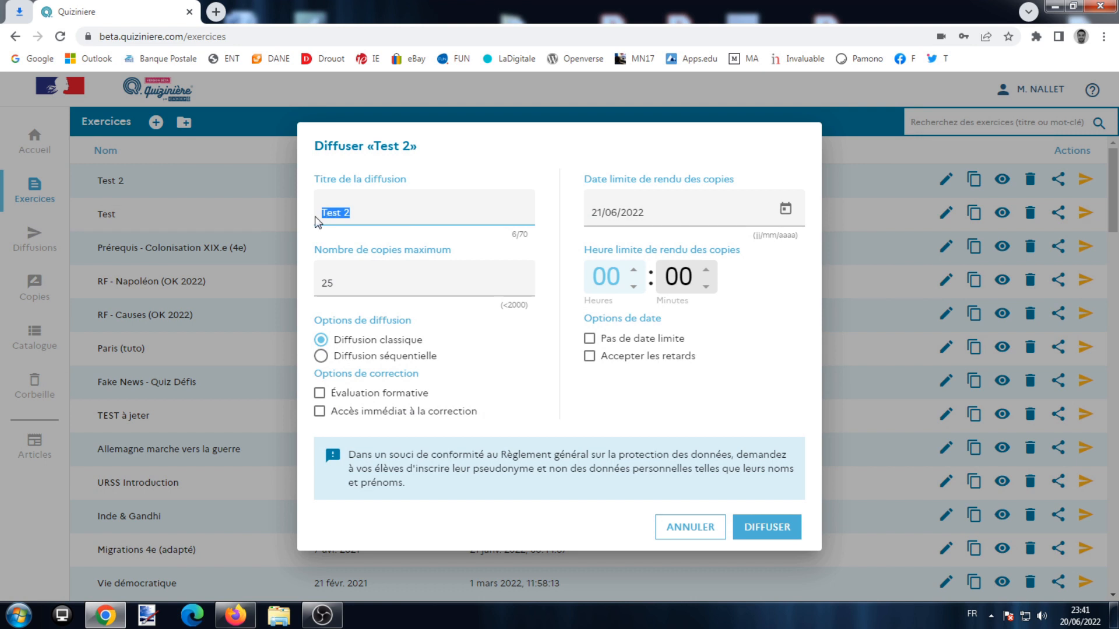
click(360, 210)
drag(366, 295, 328, 286)
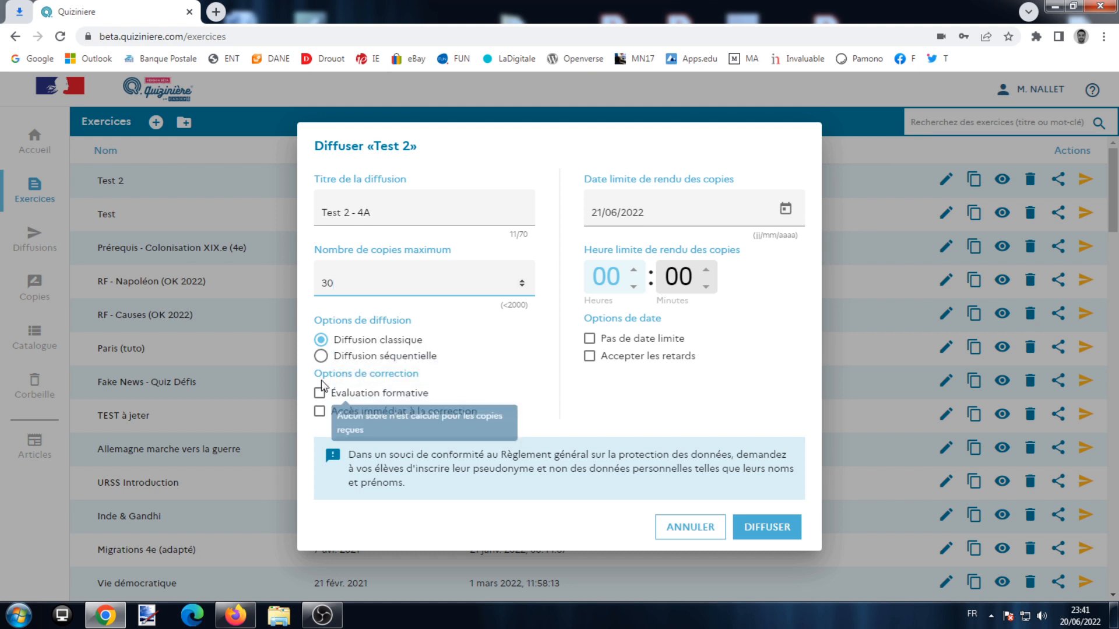
click(319, 364)
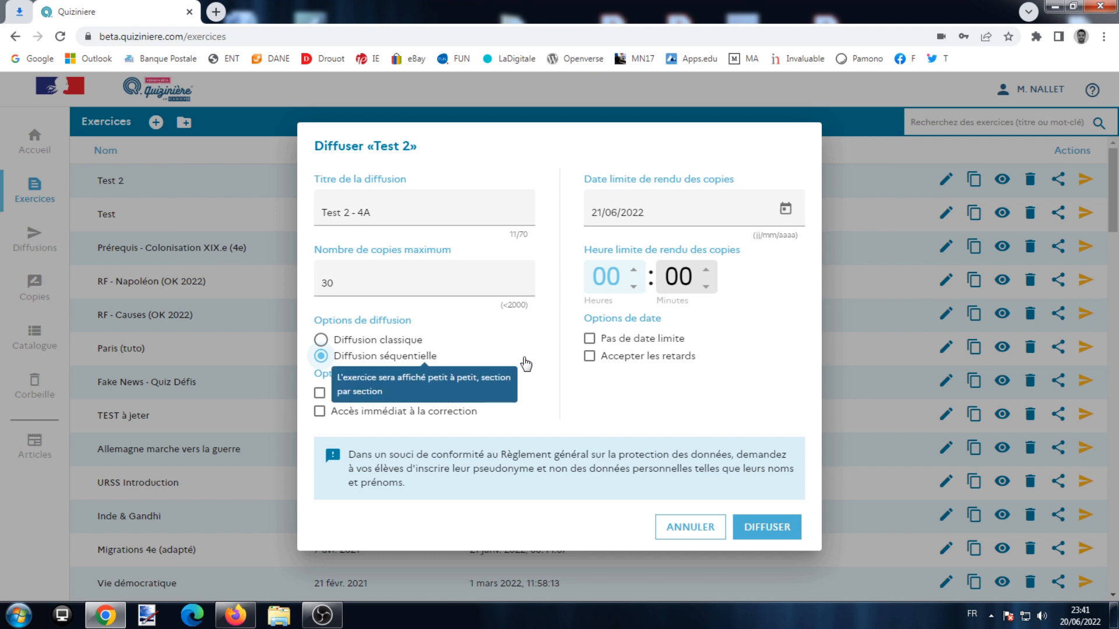
Step: Switch the distribution mode to Diffusion classique and enable Accès immédiat à la correction
click(321, 340)
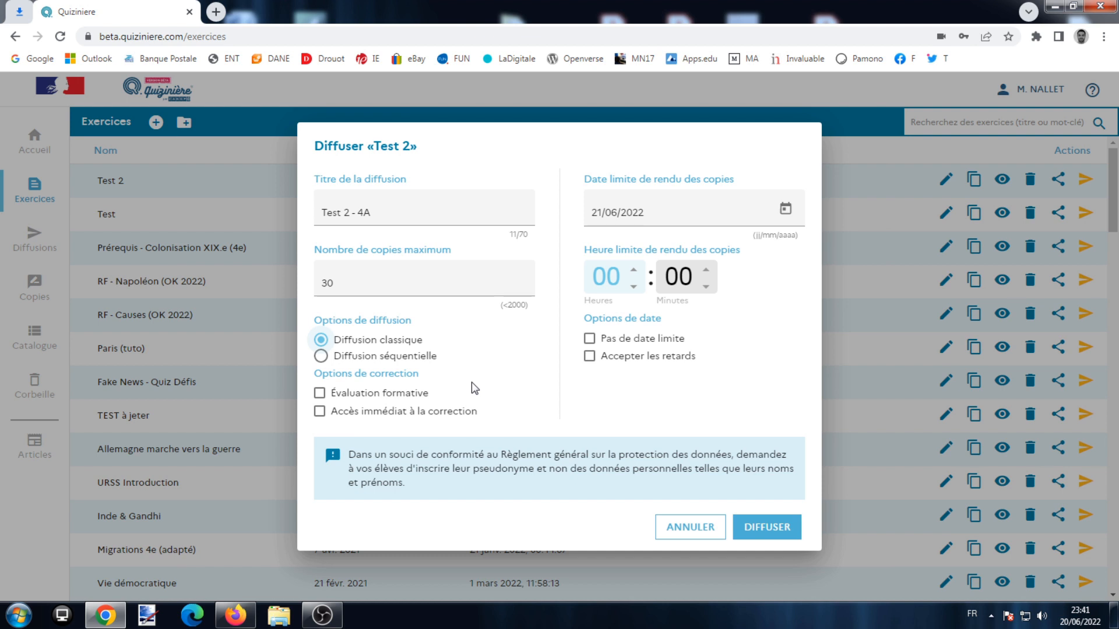
click(319, 394)
click(319, 393)
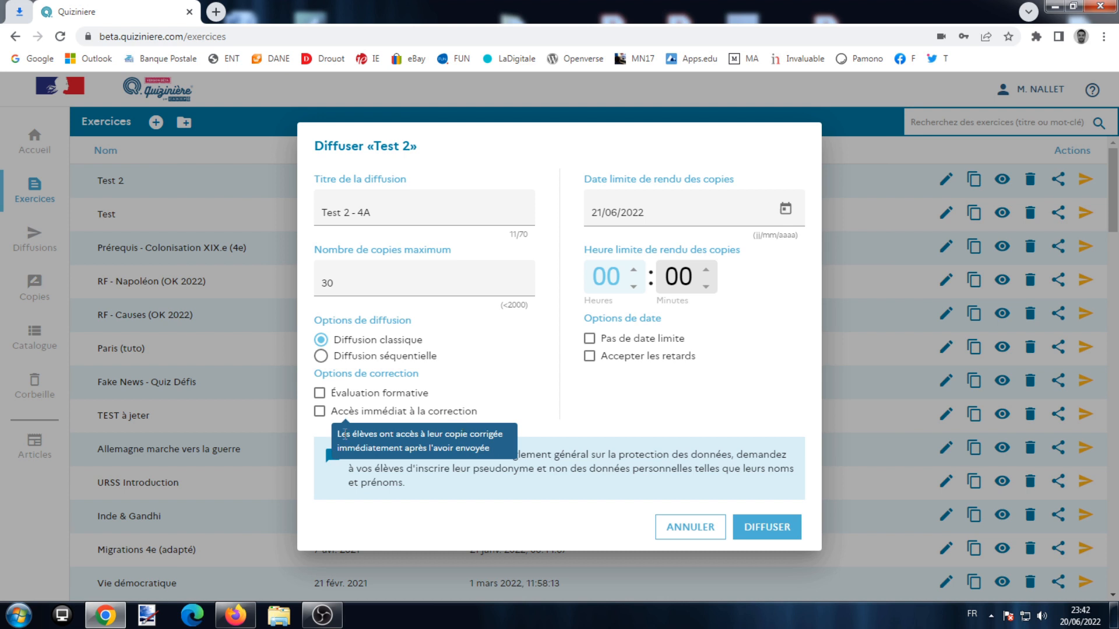
click(319, 410)
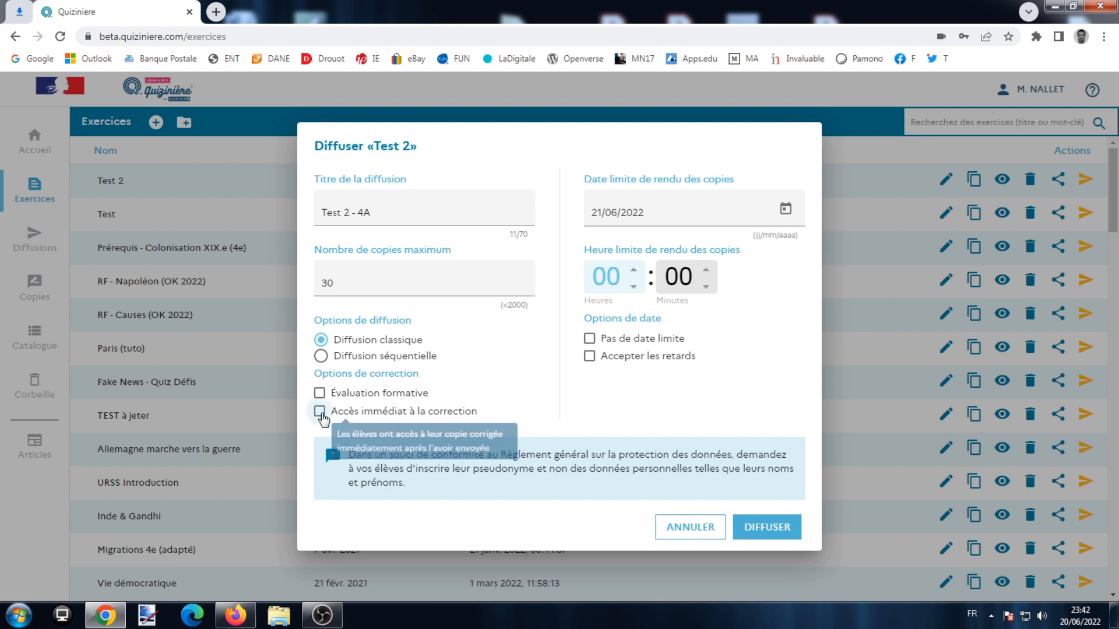
Step: Set the deadline for returning copies to 23/06/2022 at 03:02
click(784, 210)
click(719, 401)
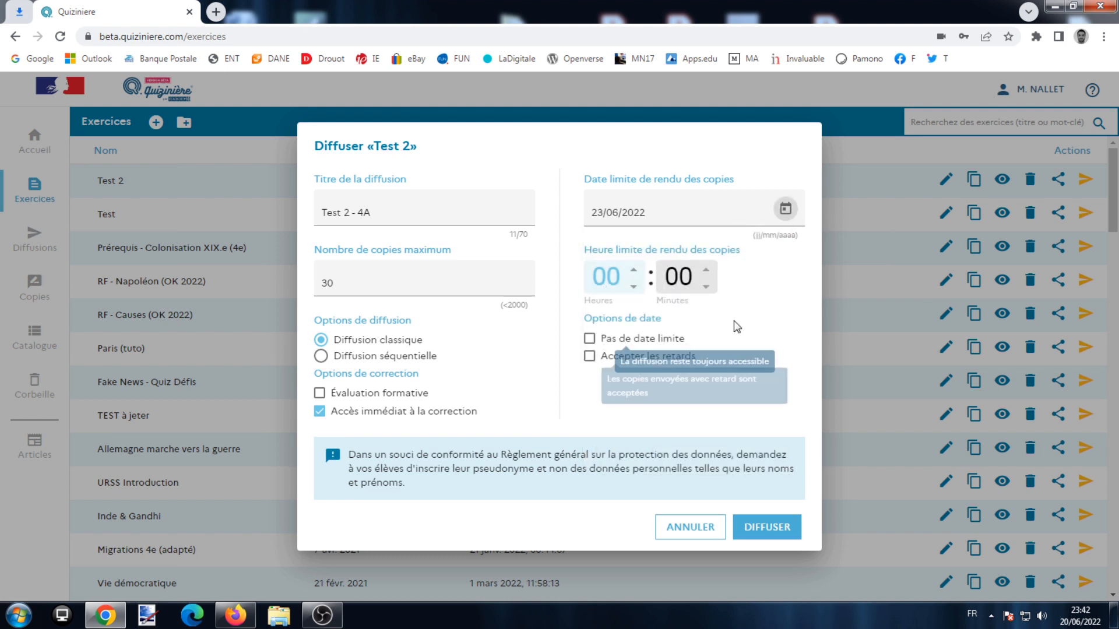
key(Up)
key(Up)
key(Up)
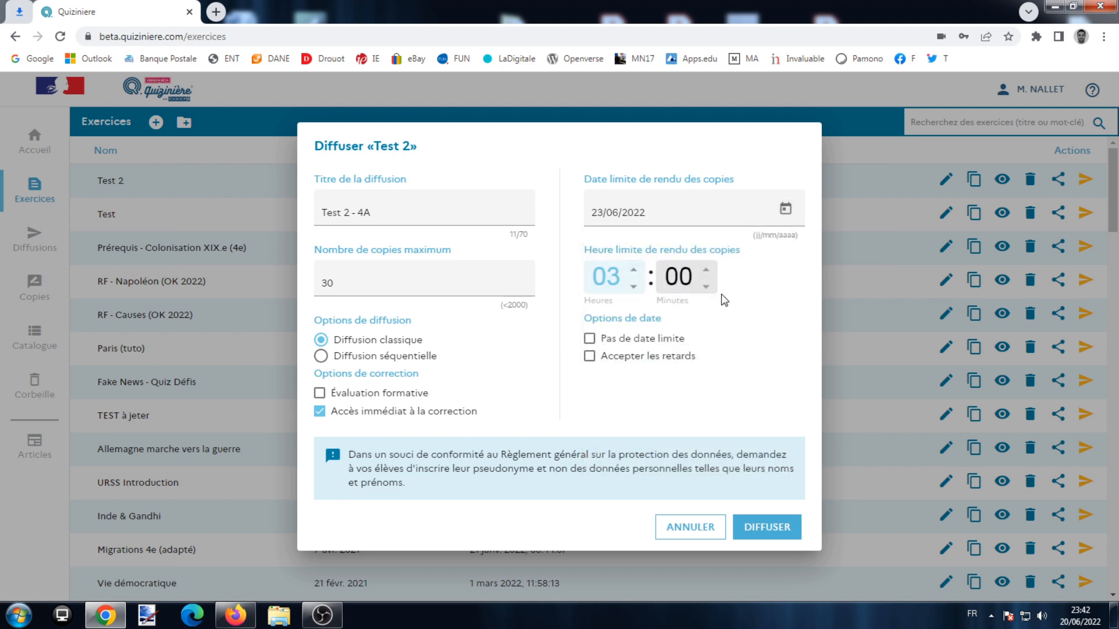
click(706, 270)
click(705, 269)
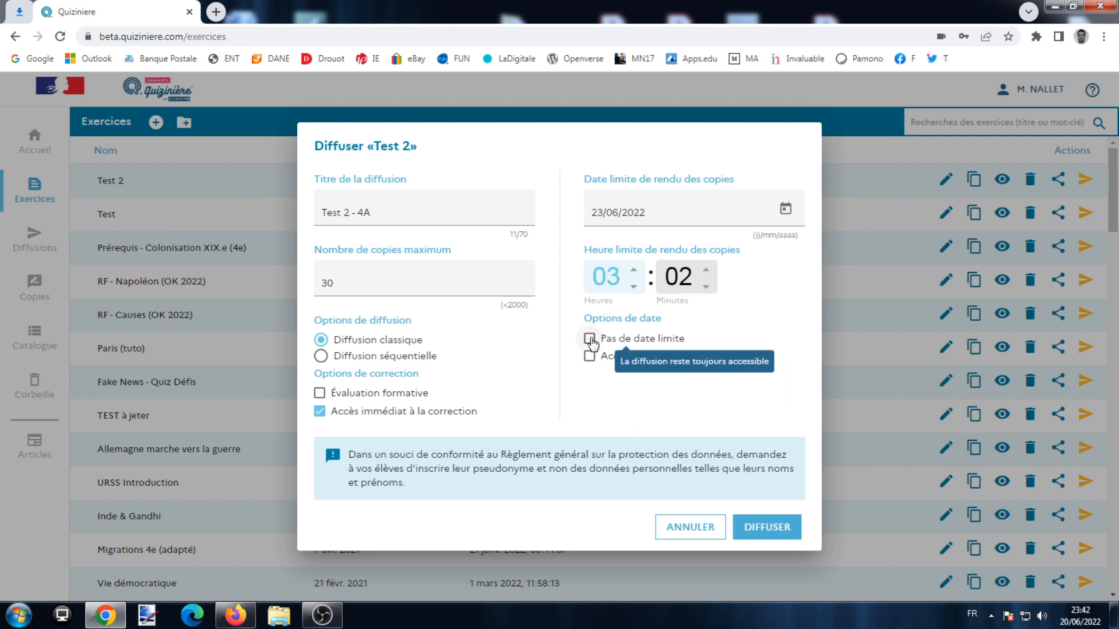
Step: Accept late copies up to +2 heures and distribute the Test 2 exercise
click(589, 356)
click(676, 400)
click(654, 497)
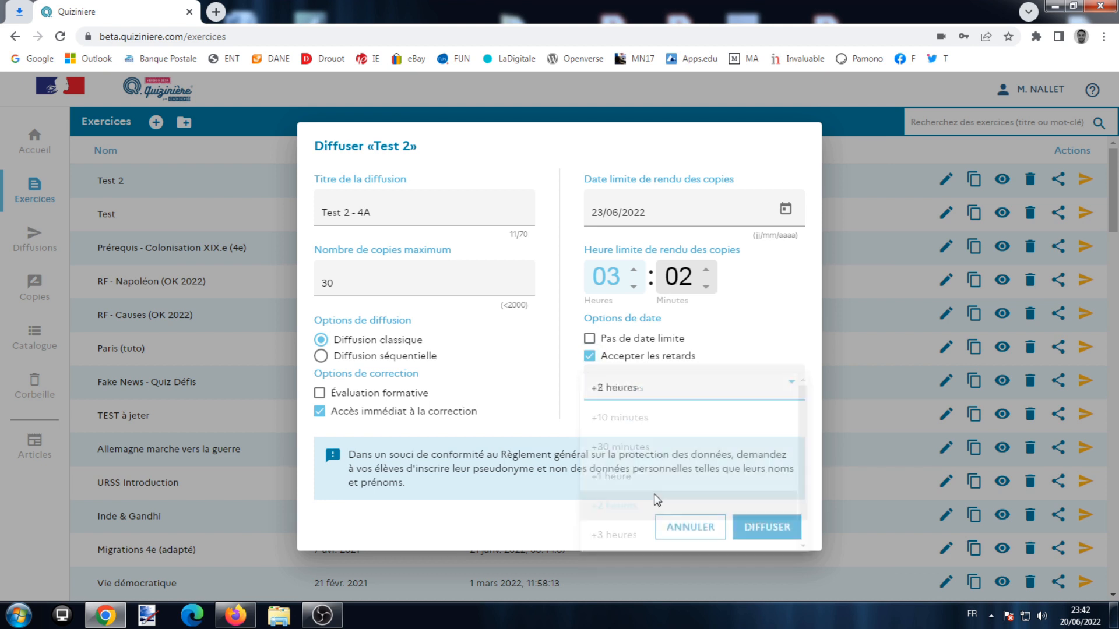
click(758, 526)
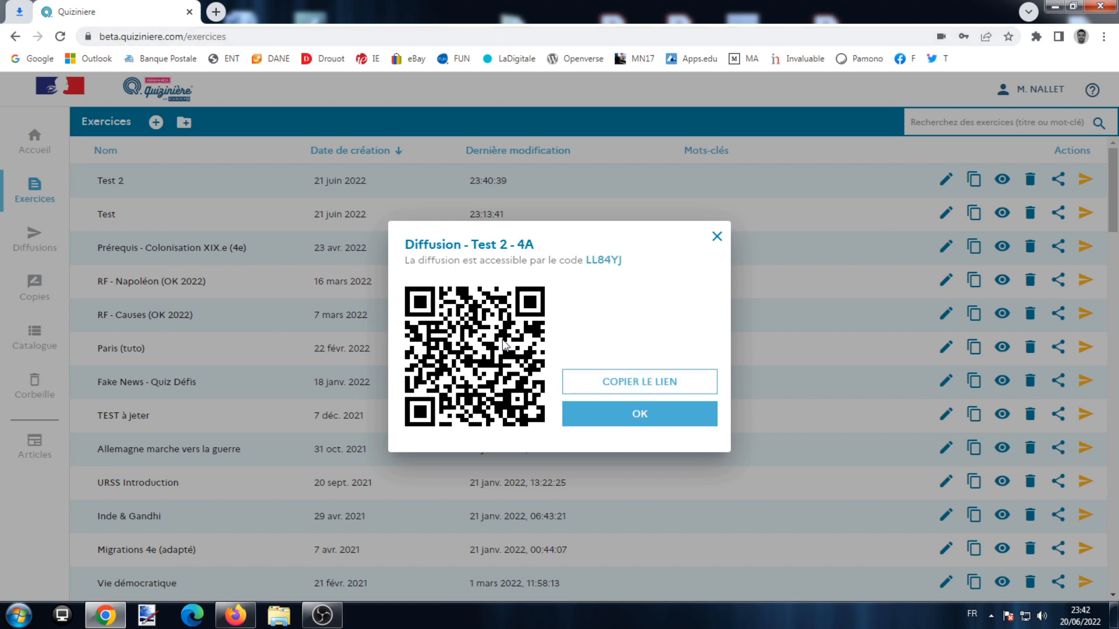
Step: Copy the distribution link and open it in Firefox to view the exercise as a student
click(634, 382)
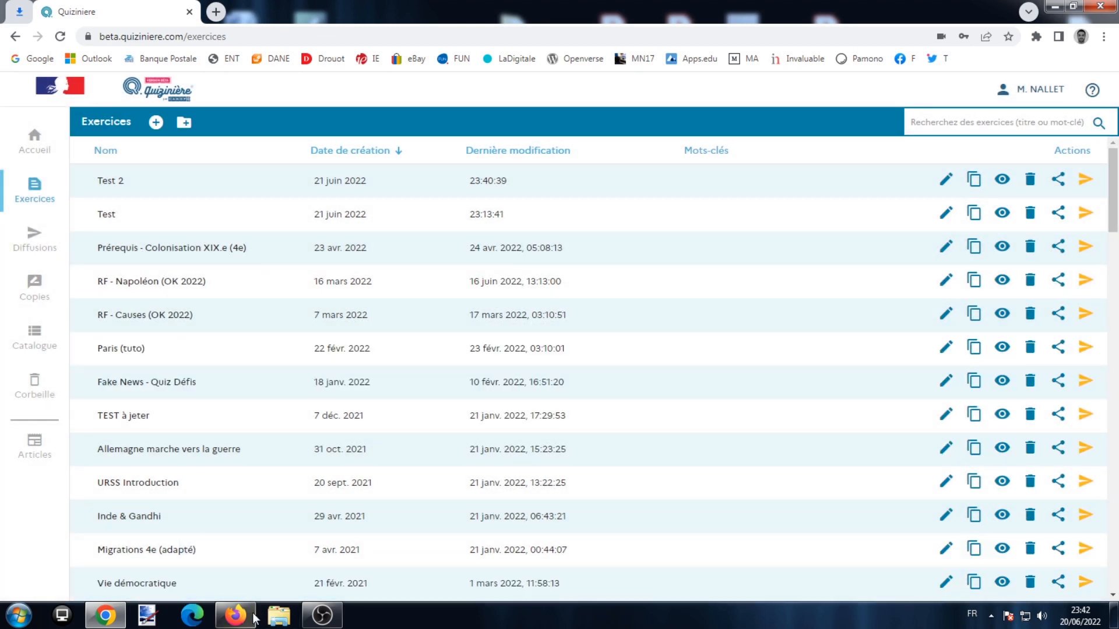
click(235, 615)
click(263, 45)
right_click(265, 46)
click(299, 123)
key(Return)
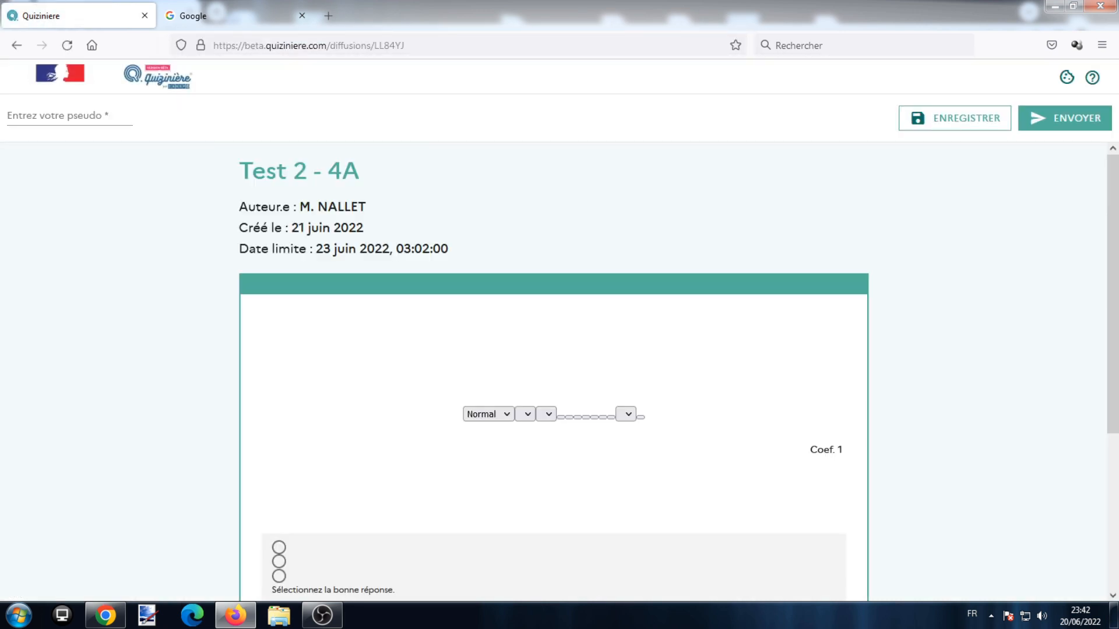
drag(301, 208, 350, 209)
click(388, 207)
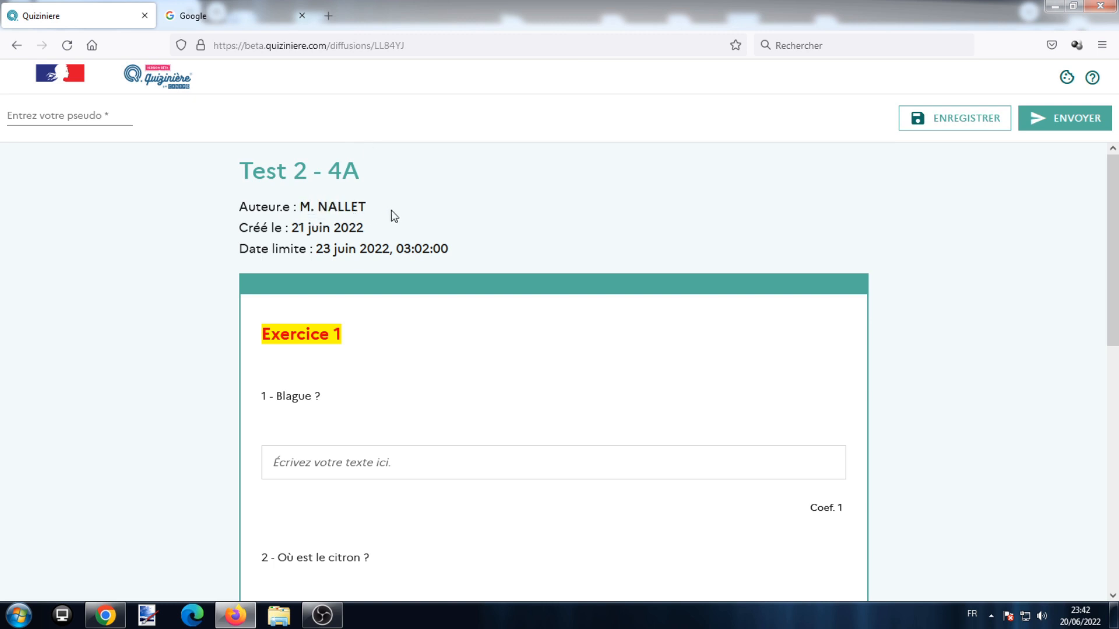
Step: Answer the question "1 - Blague ?" with "Un chien"
scroll(412, 243, down, 3)
click(380, 324)
text(Un chine)
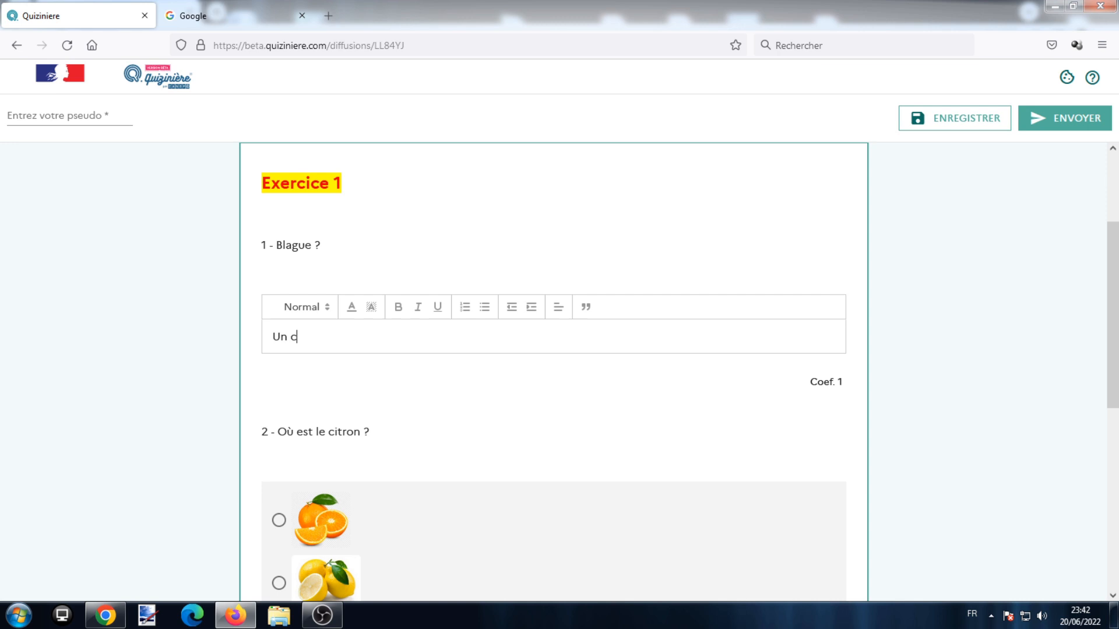
key(BackSpace)
key(BackSpace)
text(ebn)
key(BackSpace)
key(BackSpace)
text(ndd)
key(BackSpace)
key(BackSpace)
scroll(447, 373, down, 2)
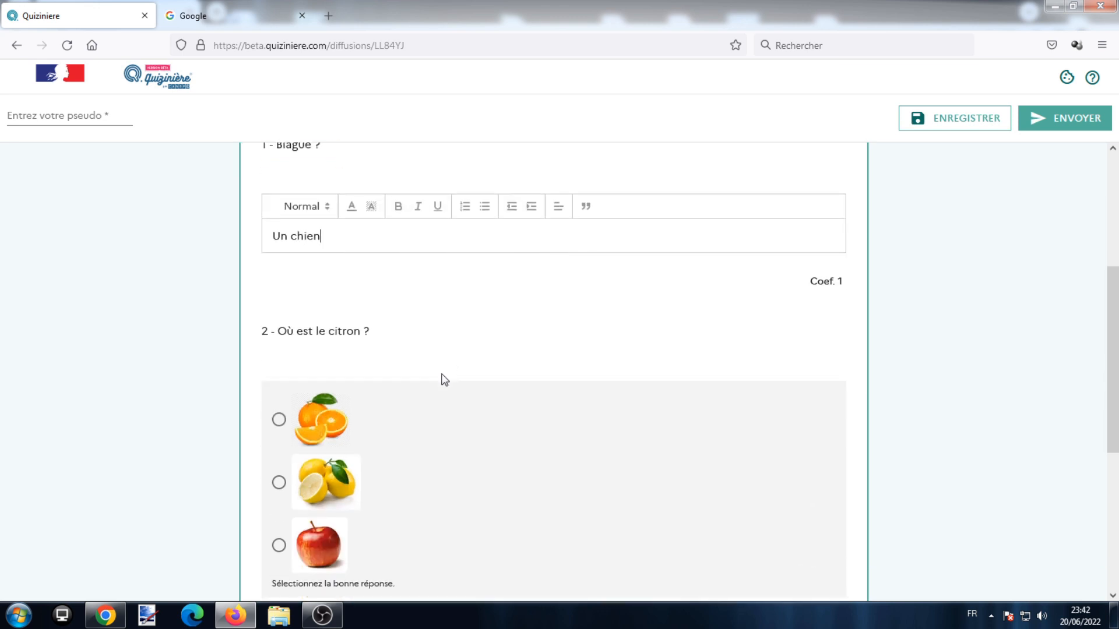
Step: Select the lemon image for question 2 and the first audio clip for "Bonjour en anglais ?"
click(279, 430)
scroll(394, 387, down, 3)
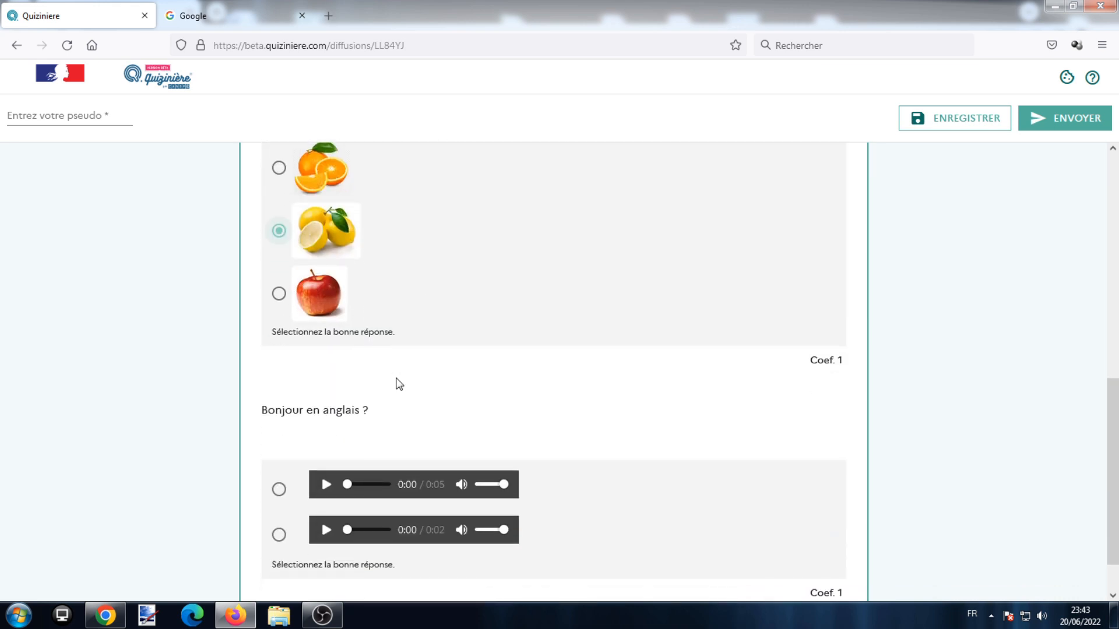
scroll(399, 385, down, 1)
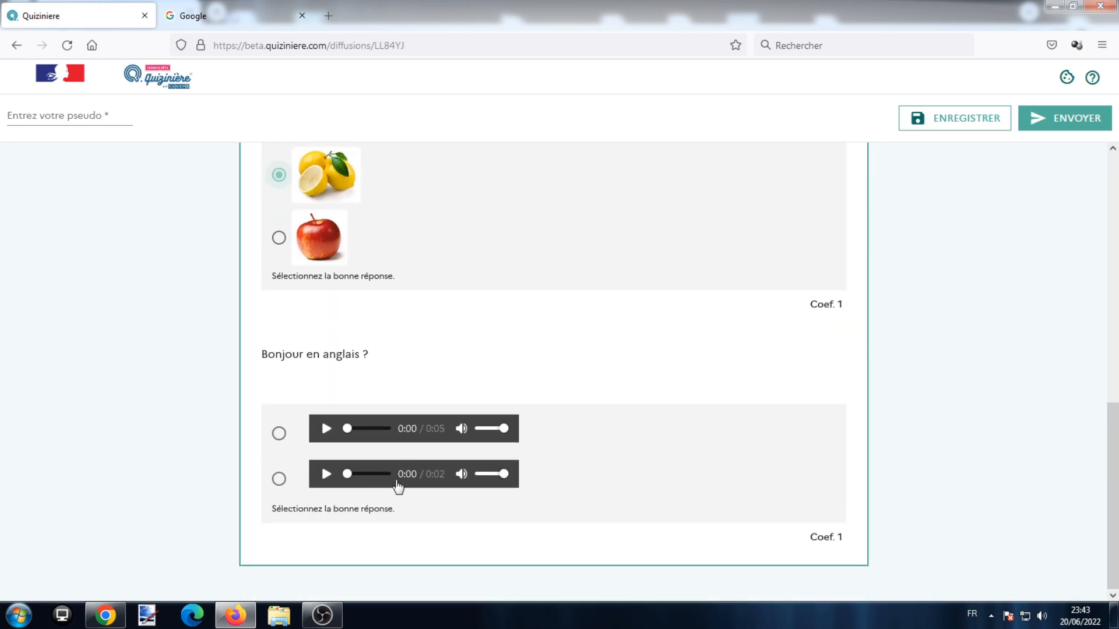
click(279, 434)
Step: Save the copy under the student's pseudonym and close the confirmation
click(955, 118)
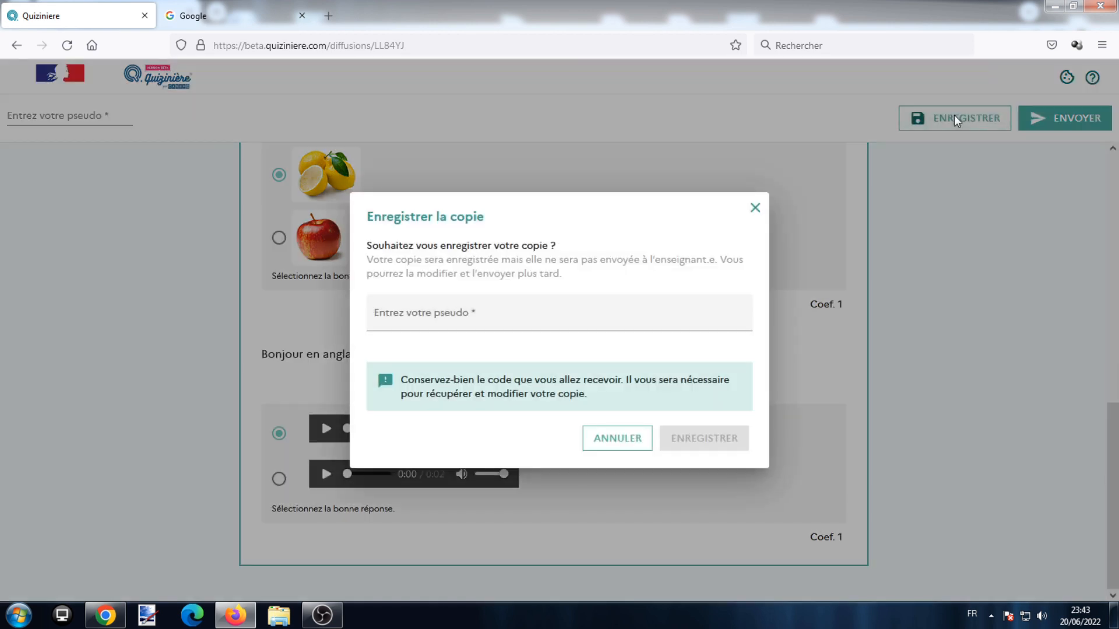
click(589, 318)
text(TOM)
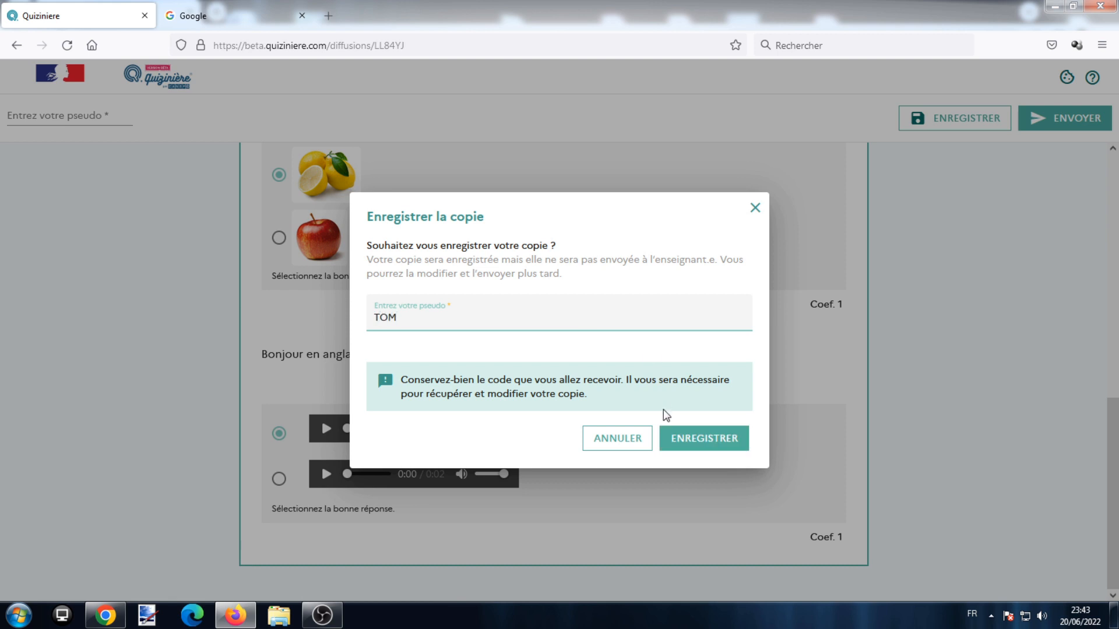
click(684, 442)
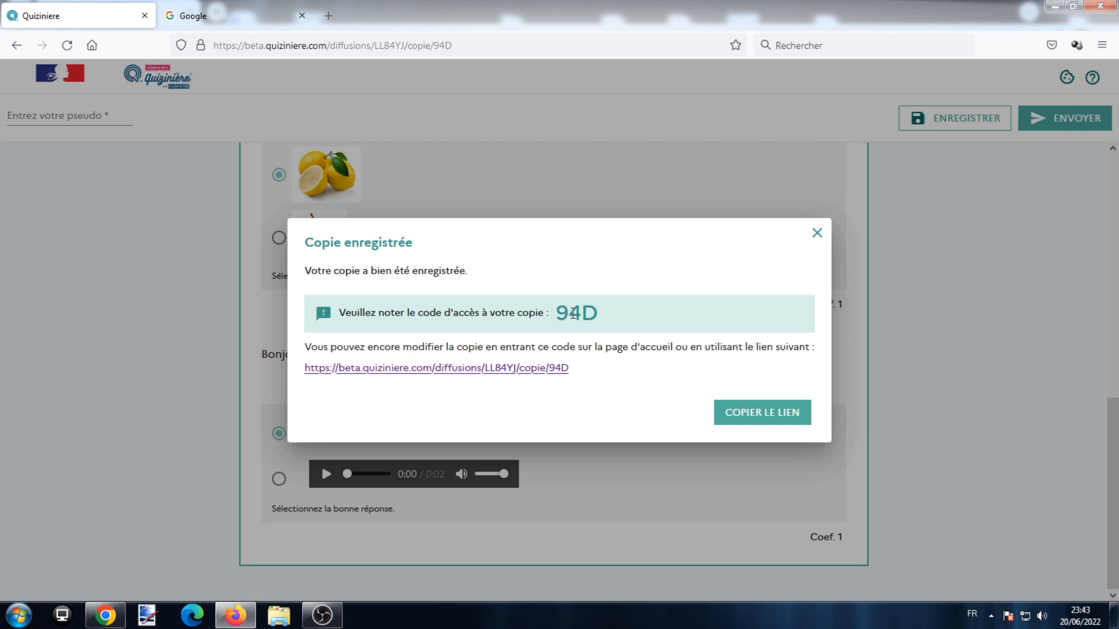
click(817, 233)
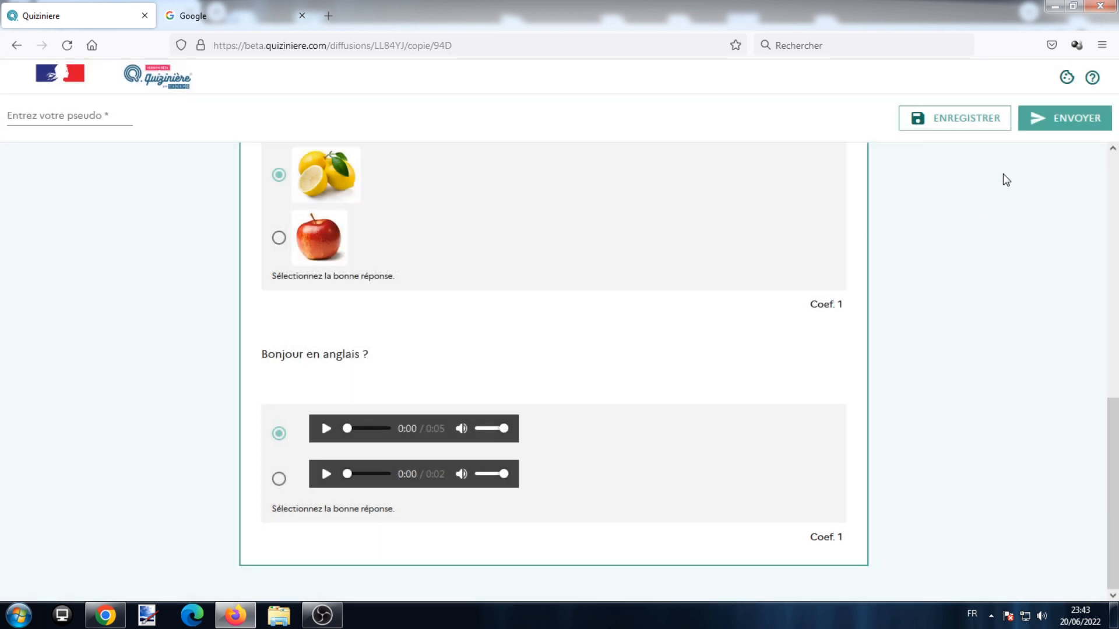
Step: Send the copy to the teacher with the student's pseudonym, accepting the terms of use
click(1057, 120)
click(624, 279)
text(TOM)
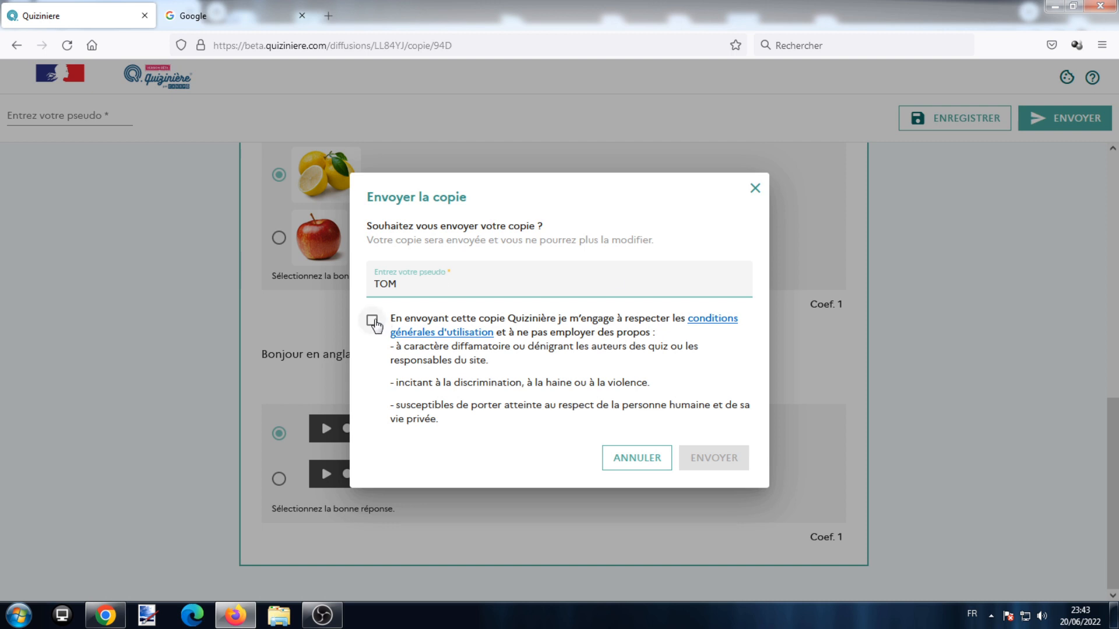
click(373, 321)
click(697, 458)
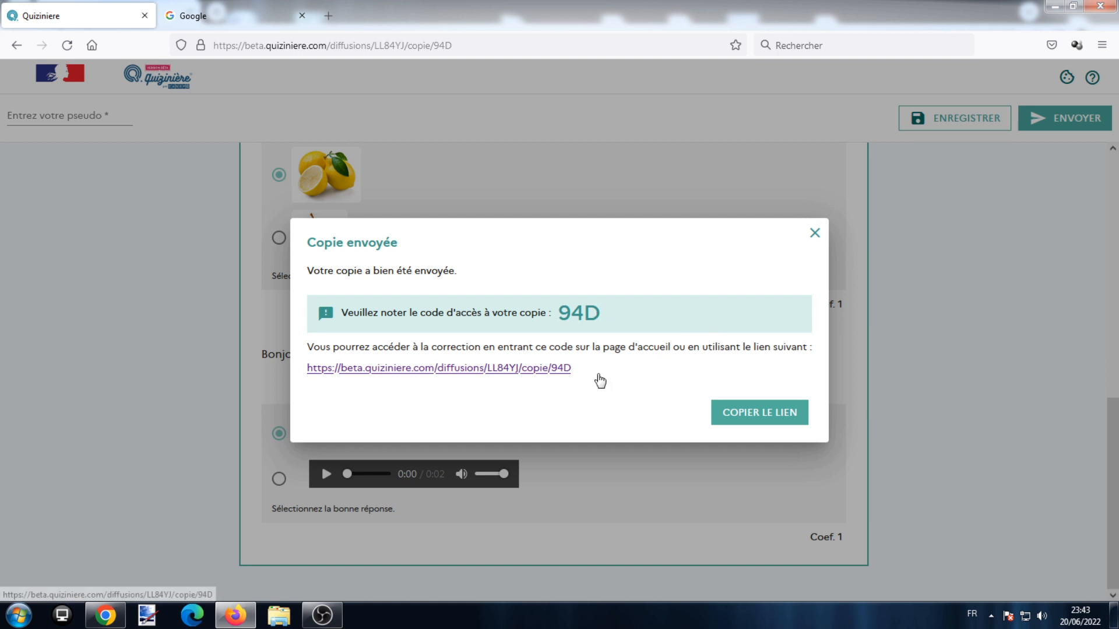
Step: Open the sent copy through its access link and review the correction of all three questions
click(558, 369)
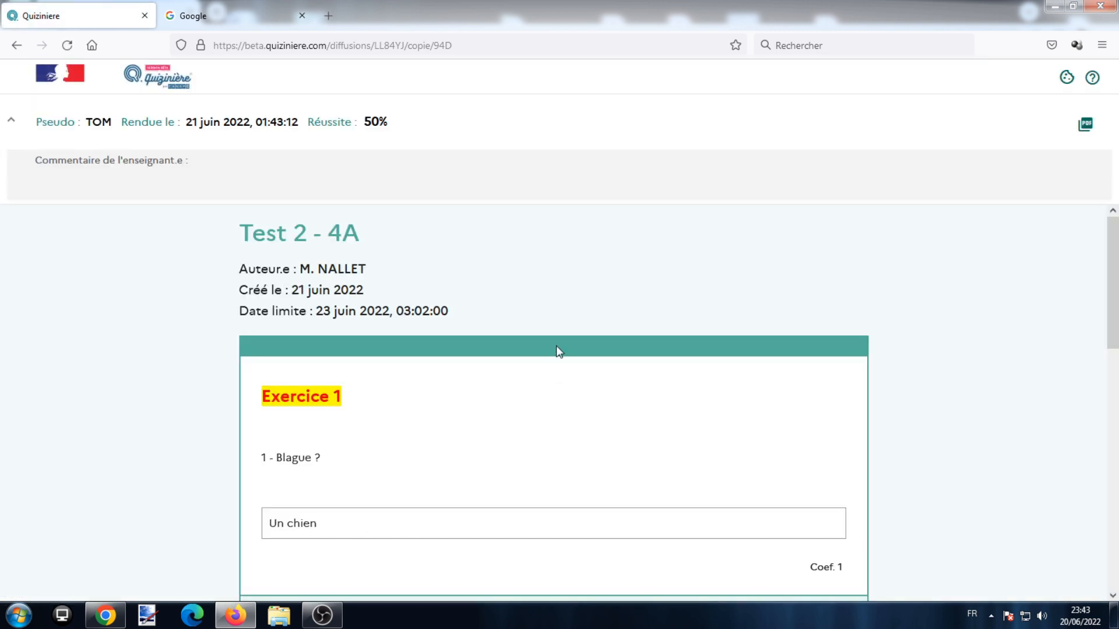
scroll(530, 345, down, 2)
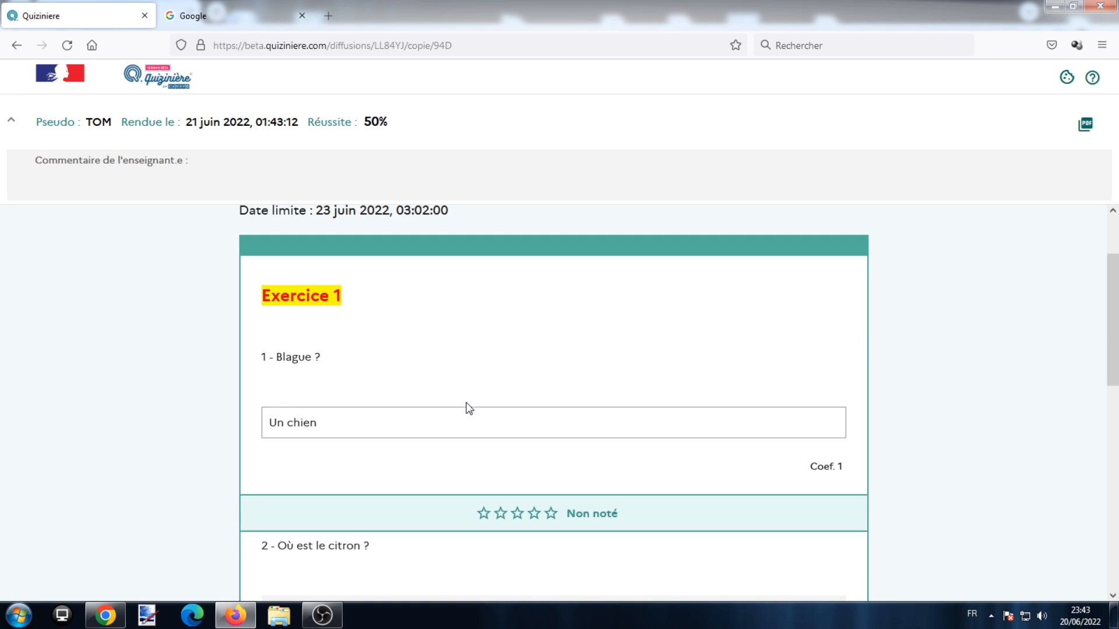
scroll(462, 426, down, 3)
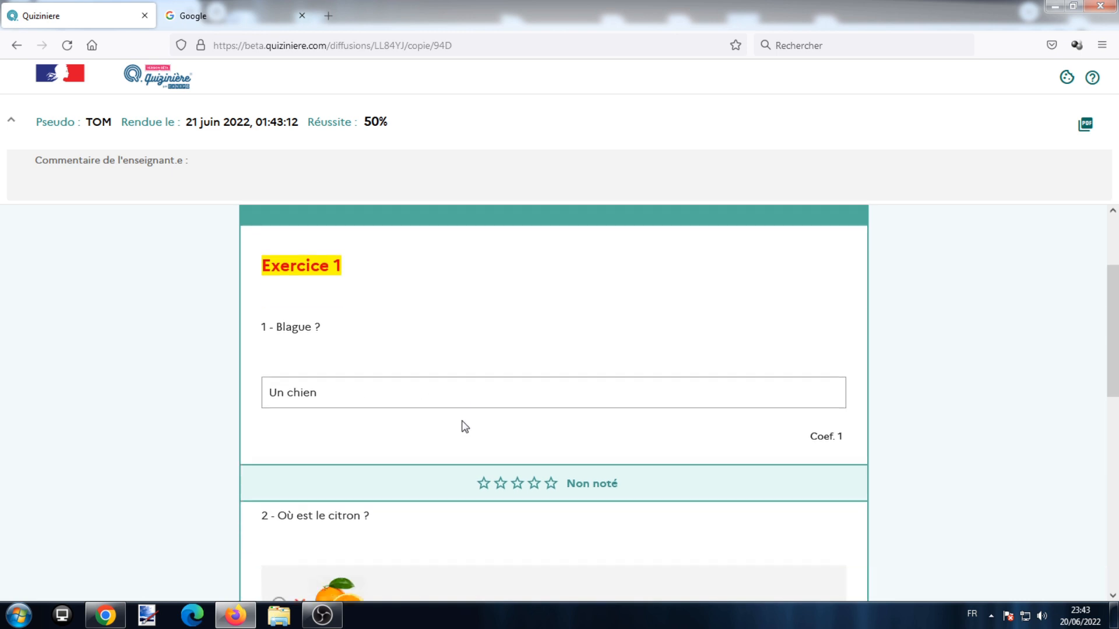
scroll(463, 426, down, 3)
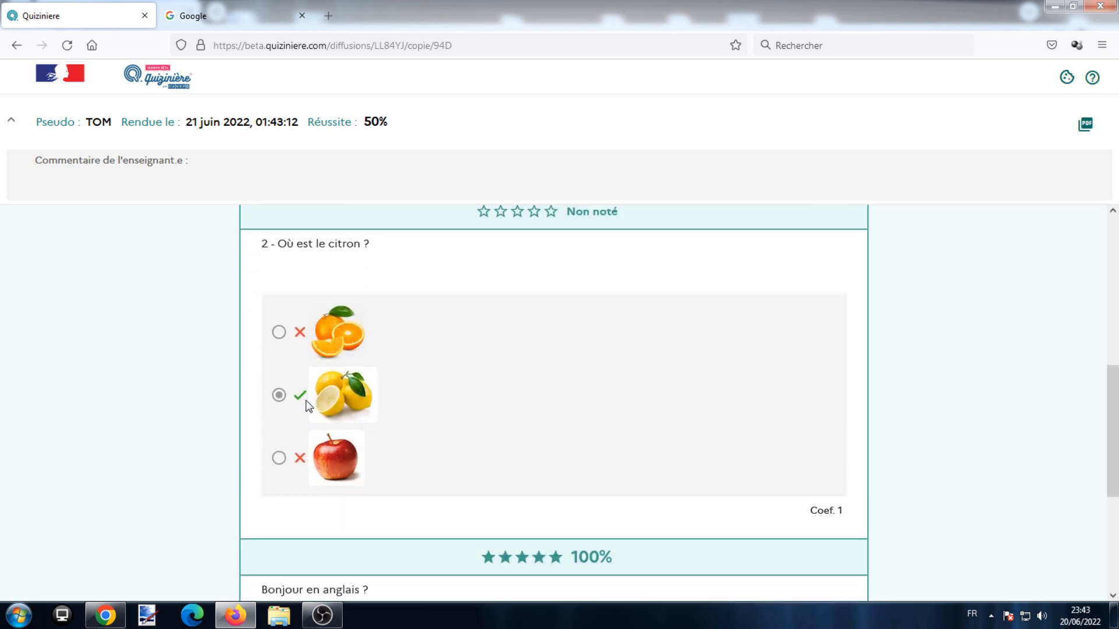
scroll(313, 402, down, 5)
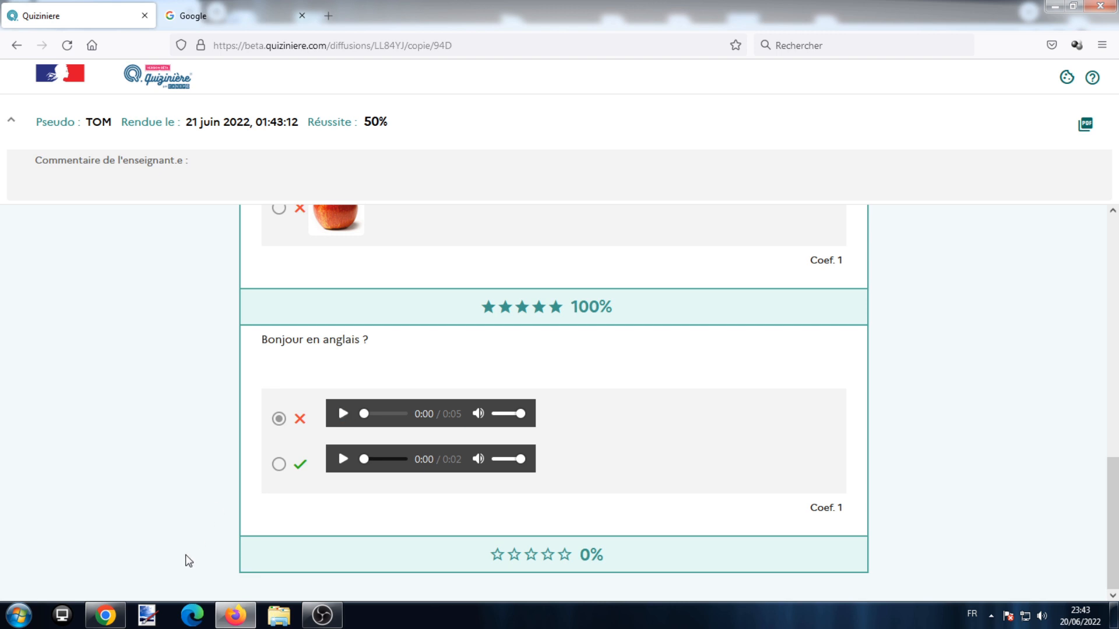
Step: Switch back to the teacher's session in Chrome, refresh the page and display the unseen copies
click(106, 615)
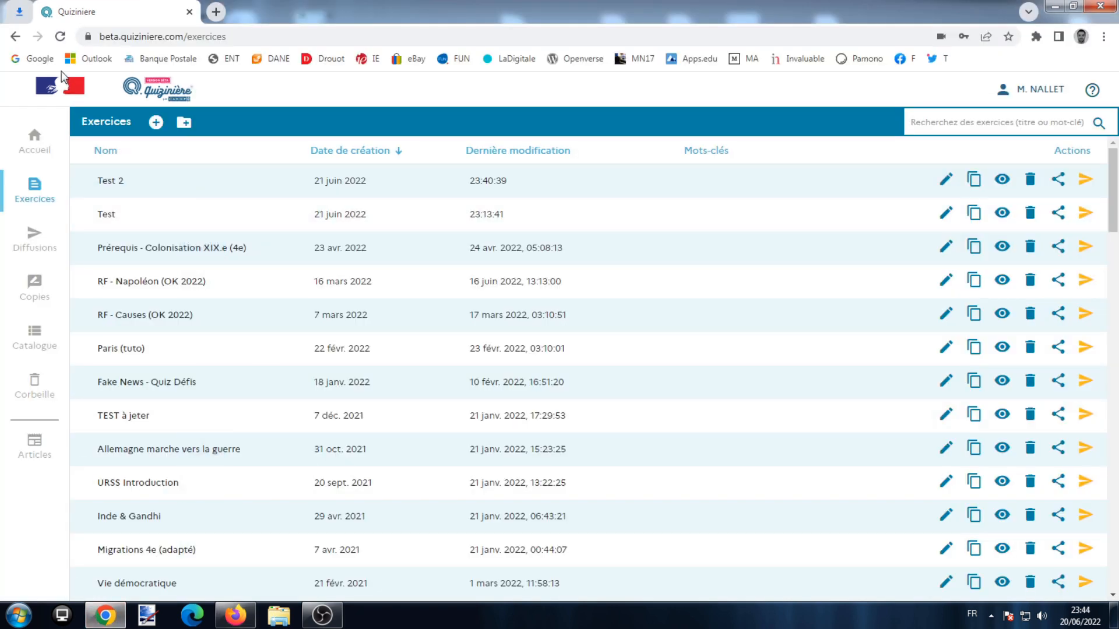
click(60, 36)
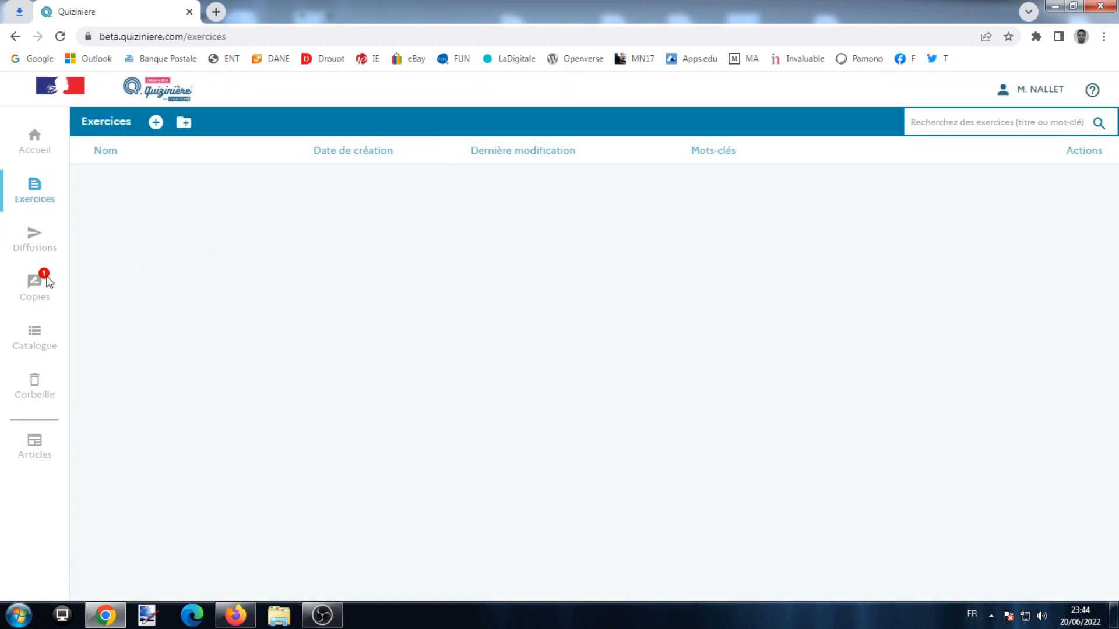
click(41, 286)
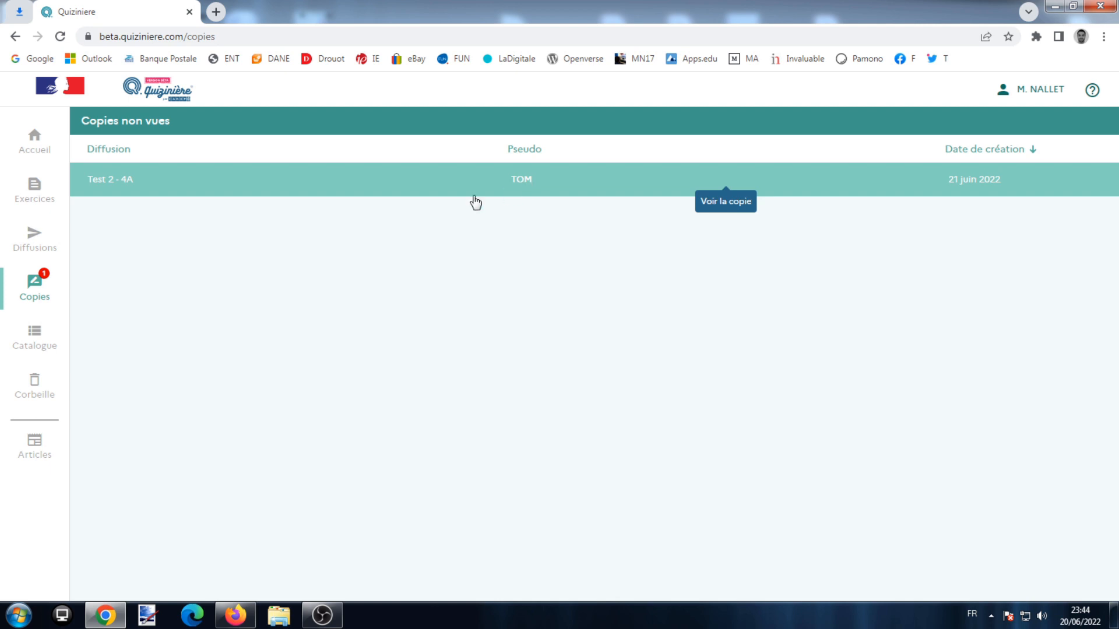
Step: Open the student's copy from the Test 2 - 4A distribution for correction and rate the question 1 answer five stars
click(45, 250)
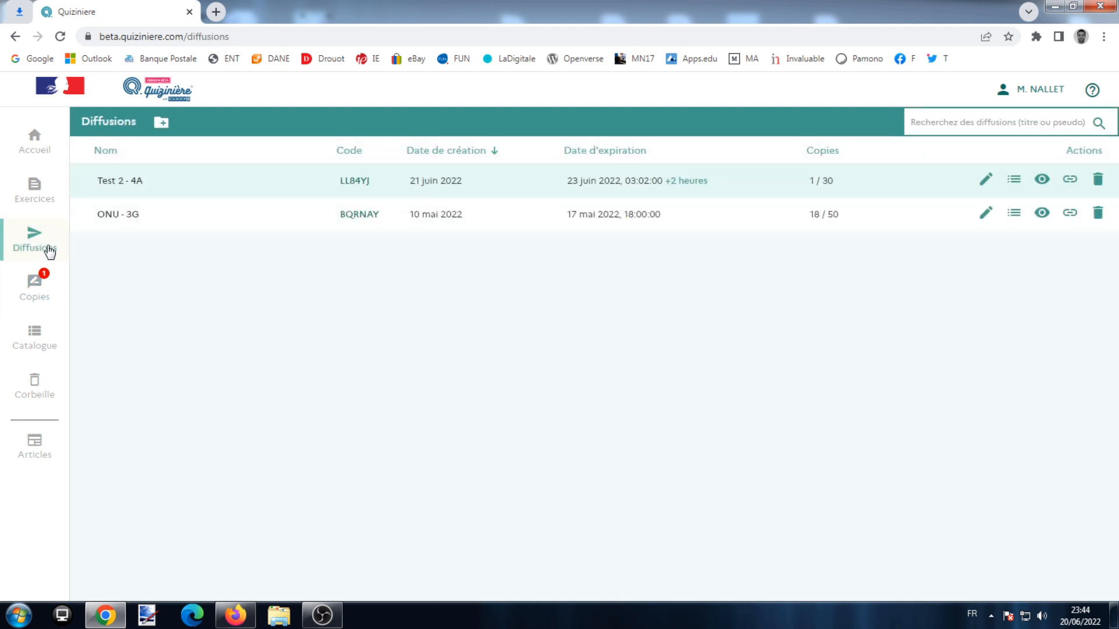
click(1018, 183)
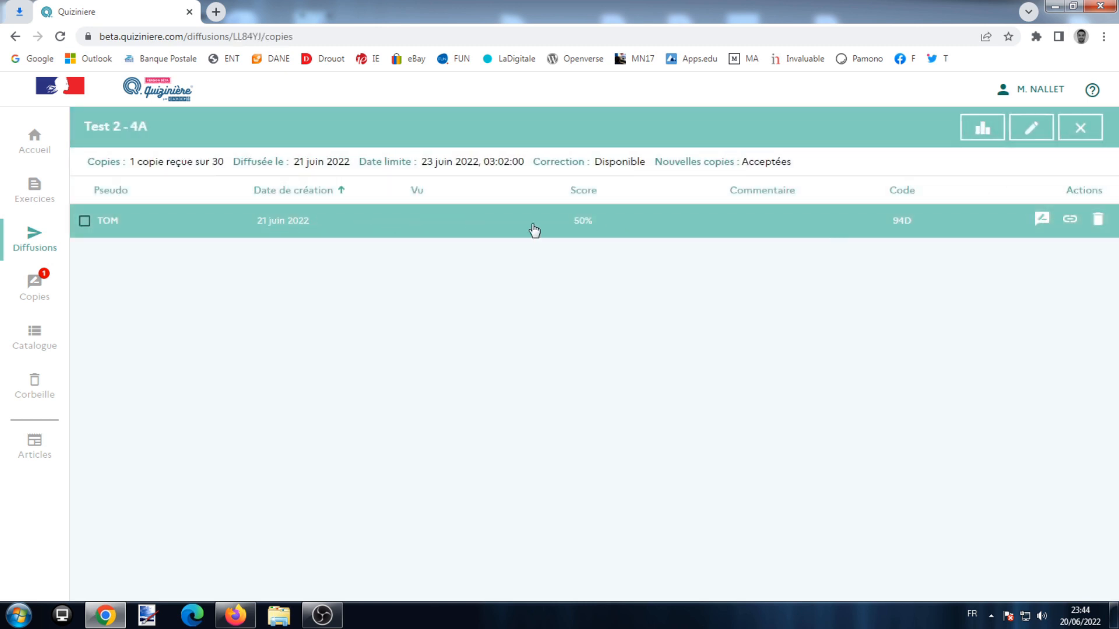
click(1049, 224)
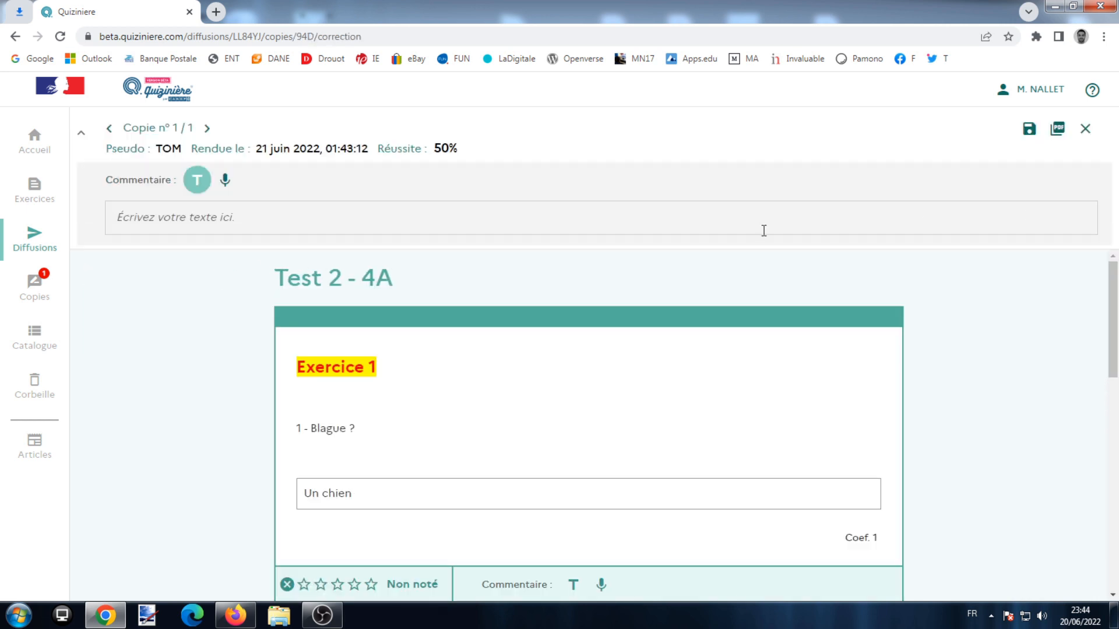
scroll(572, 289, down, 5)
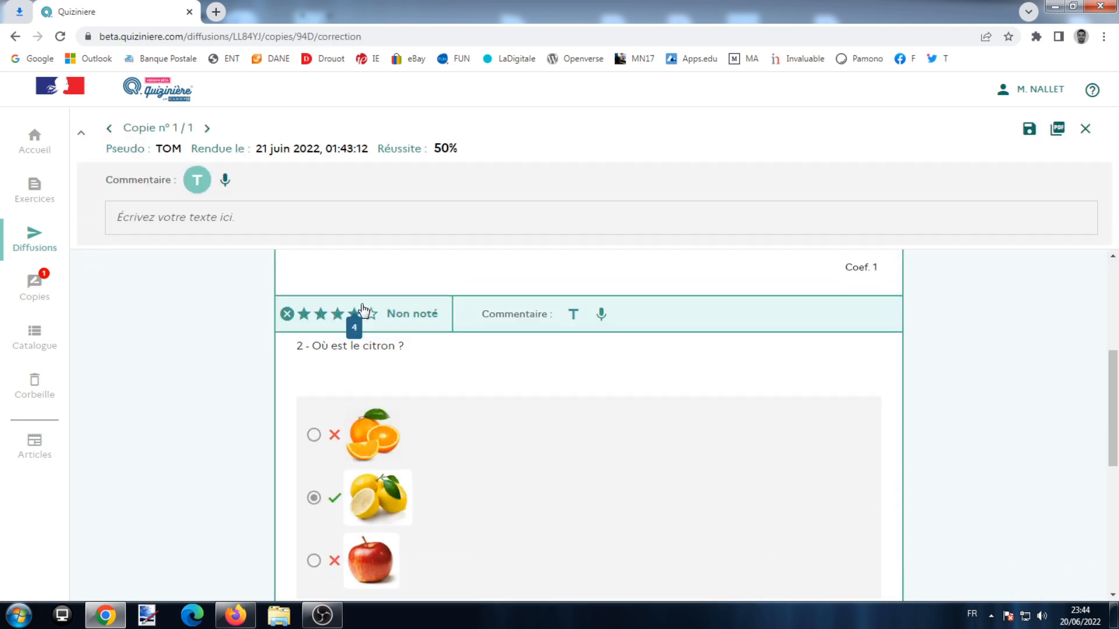
scroll(361, 350, up, 2)
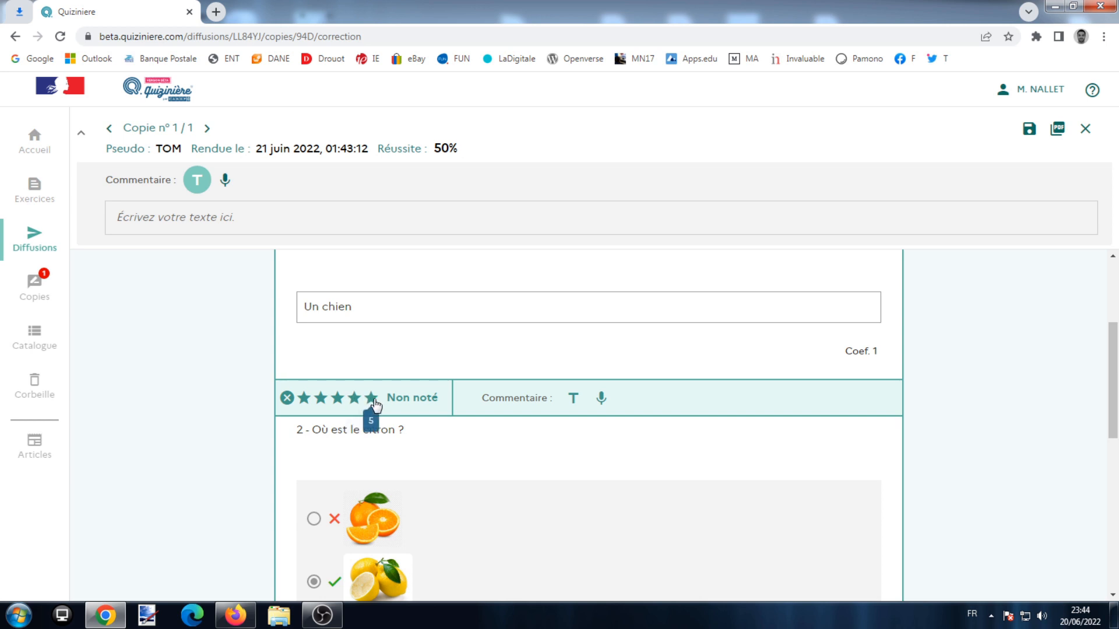
click(371, 398)
scroll(423, 389, down, 4)
scroll(392, 461, down, 4)
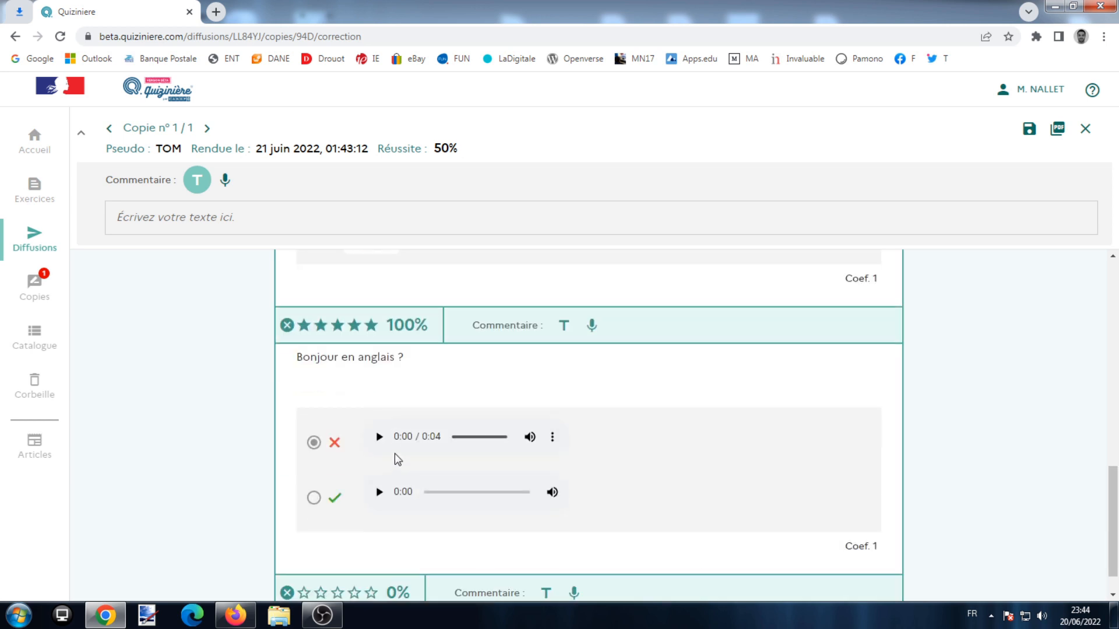
Step: Write the general comment "Pas mal..." on the student's copy and colour the text blue
scroll(402, 507, up, 10)
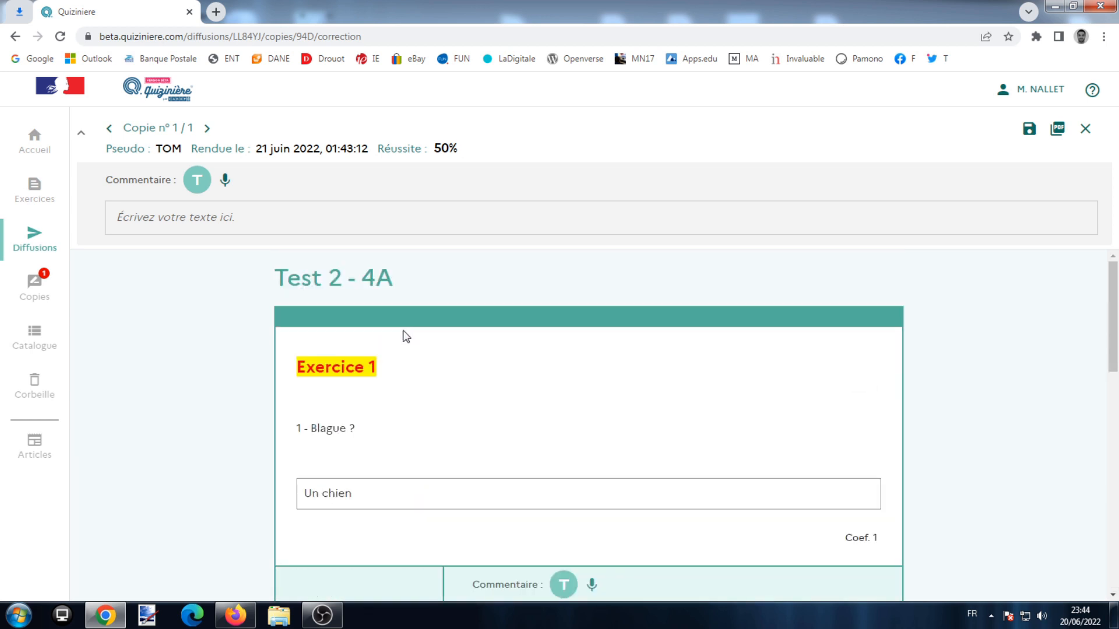
click(270, 219)
text(P)
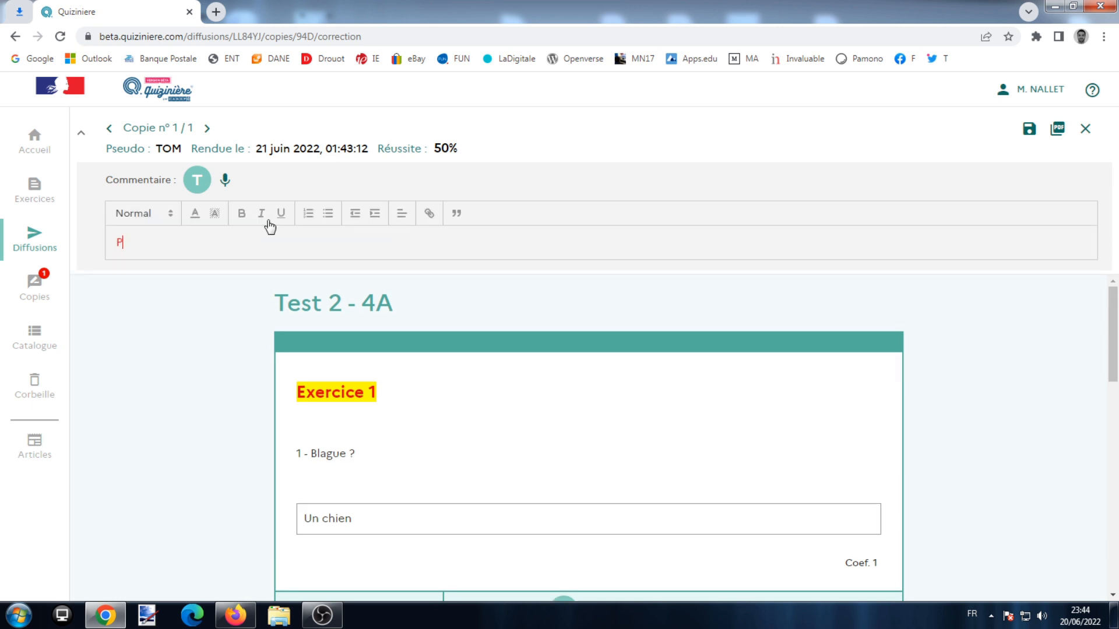
text(as mal...)
key(ctrl+a)
click(194, 213)
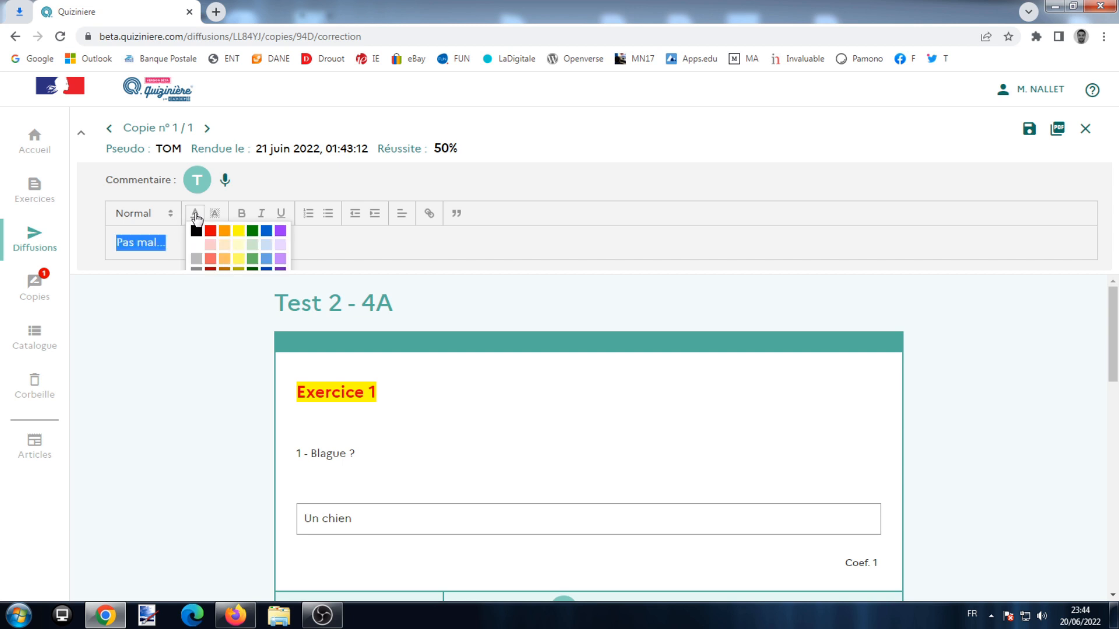
click(267, 230)
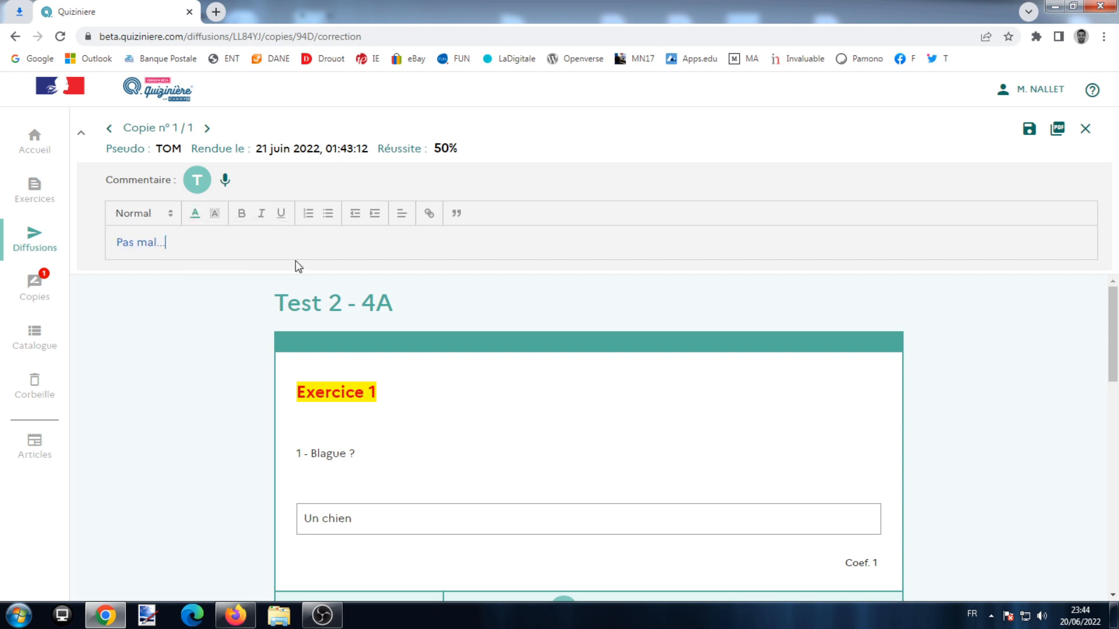
Step: Record an audio general comment for the copy, play it back, then save and close the correction
click(225, 182)
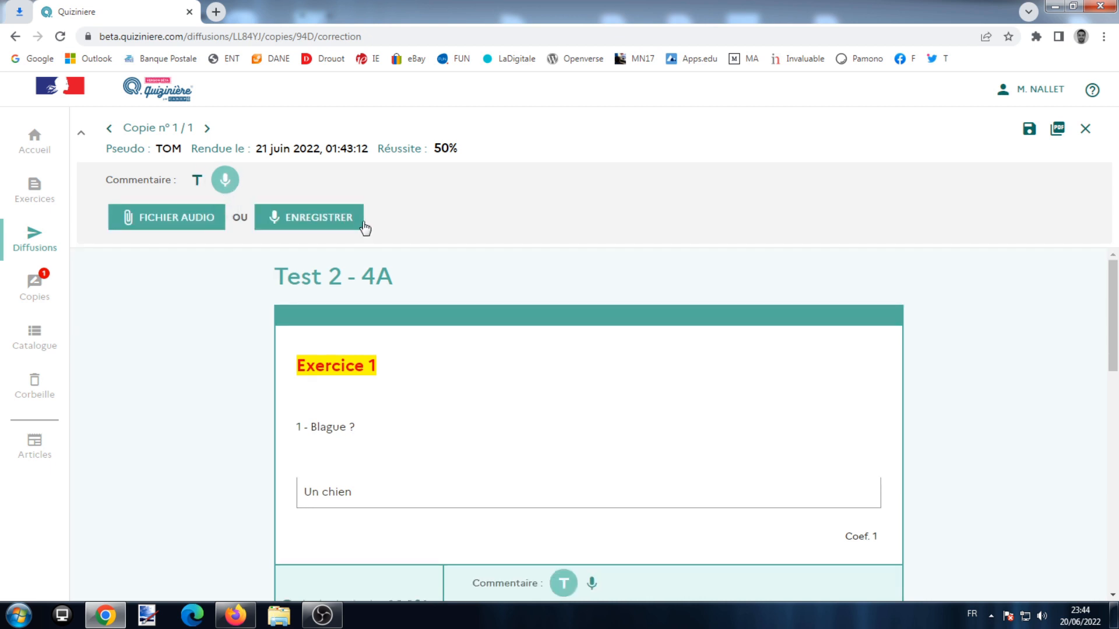
click(316, 219)
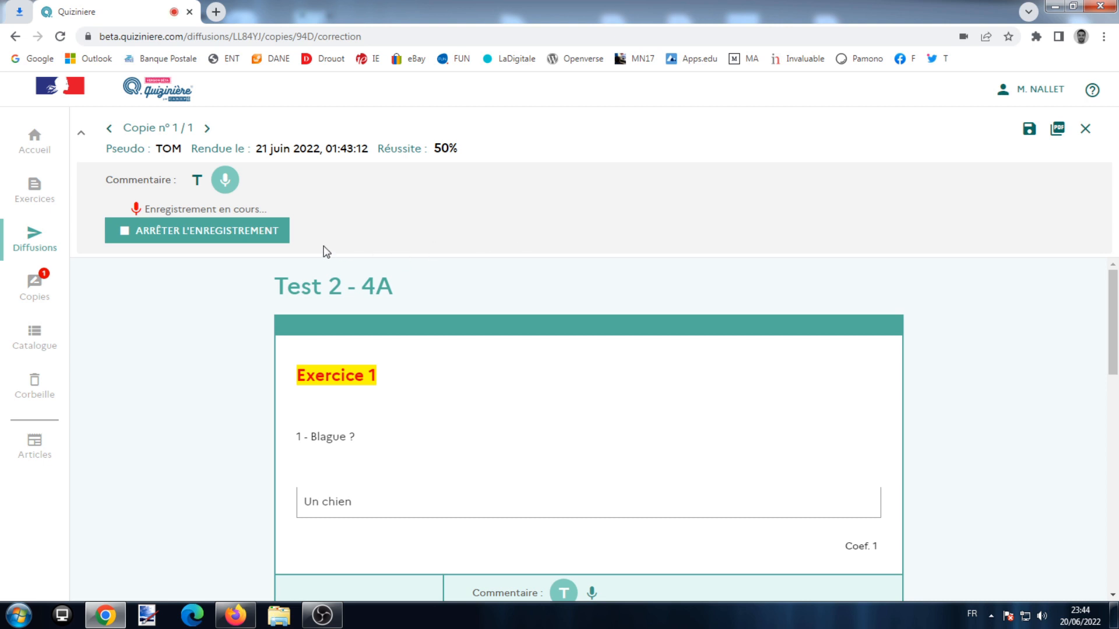
click(271, 233)
click(123, 220)
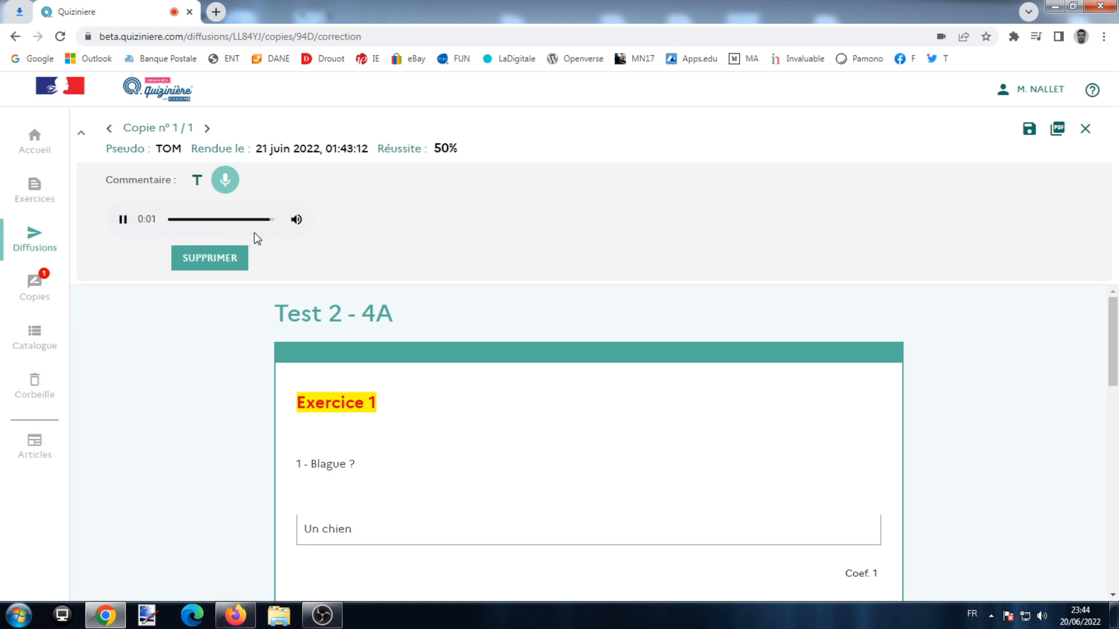
click(123, 220)
click(1028, 133)
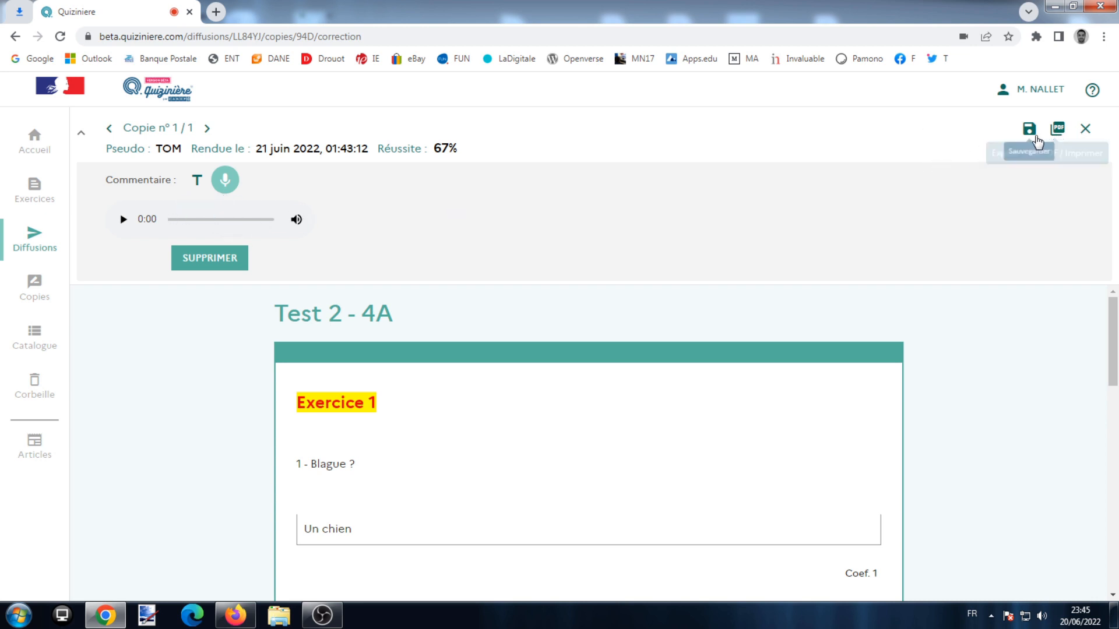
click(1085, 129)
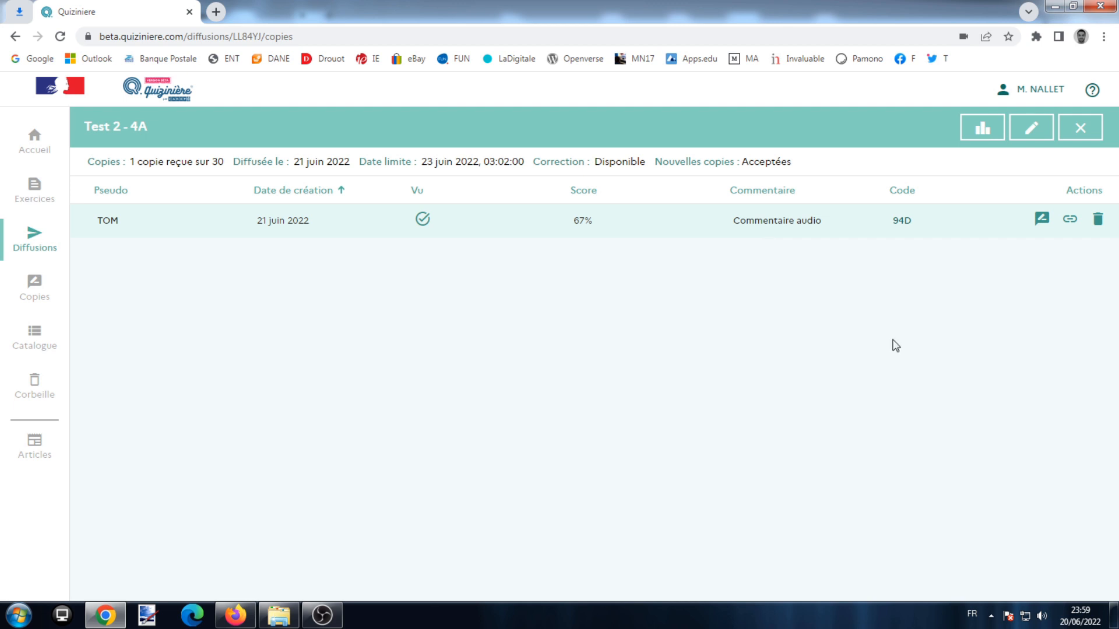
Step: Look up the access code of the student's copy and the code of the Test 2 - 4A distribution
click(1070, 224)
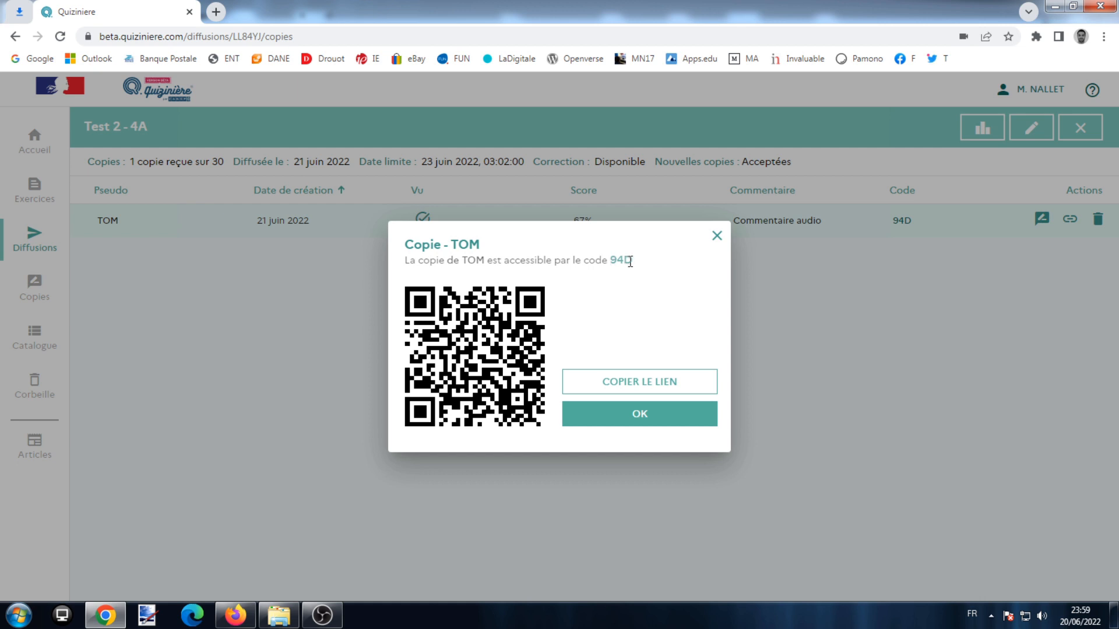
click(717, 235)
click(35, 237)
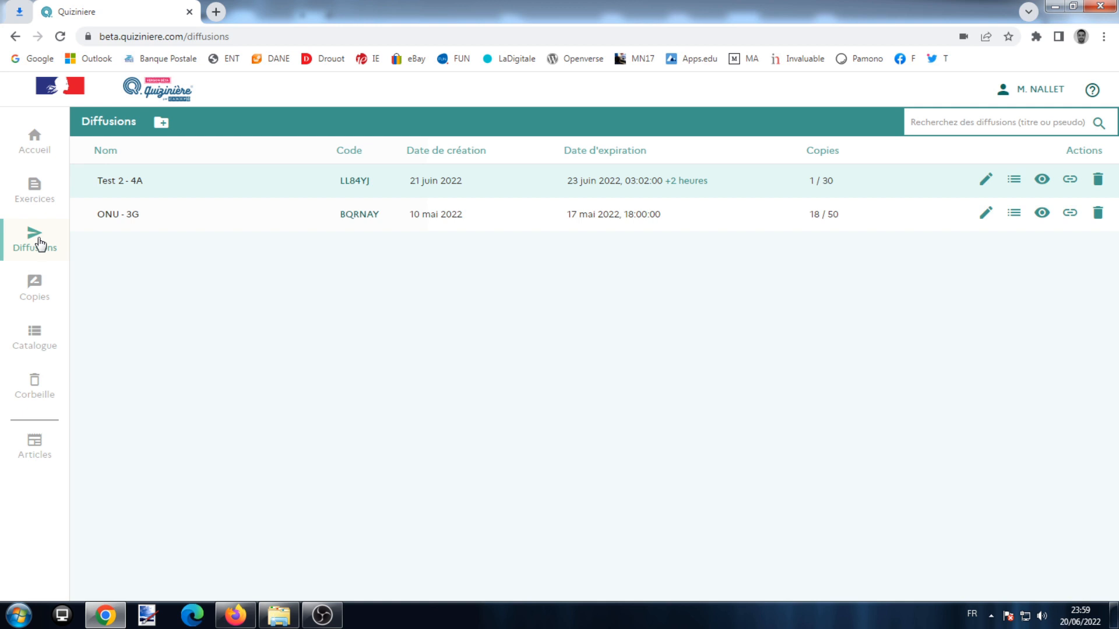
click(242, 621)
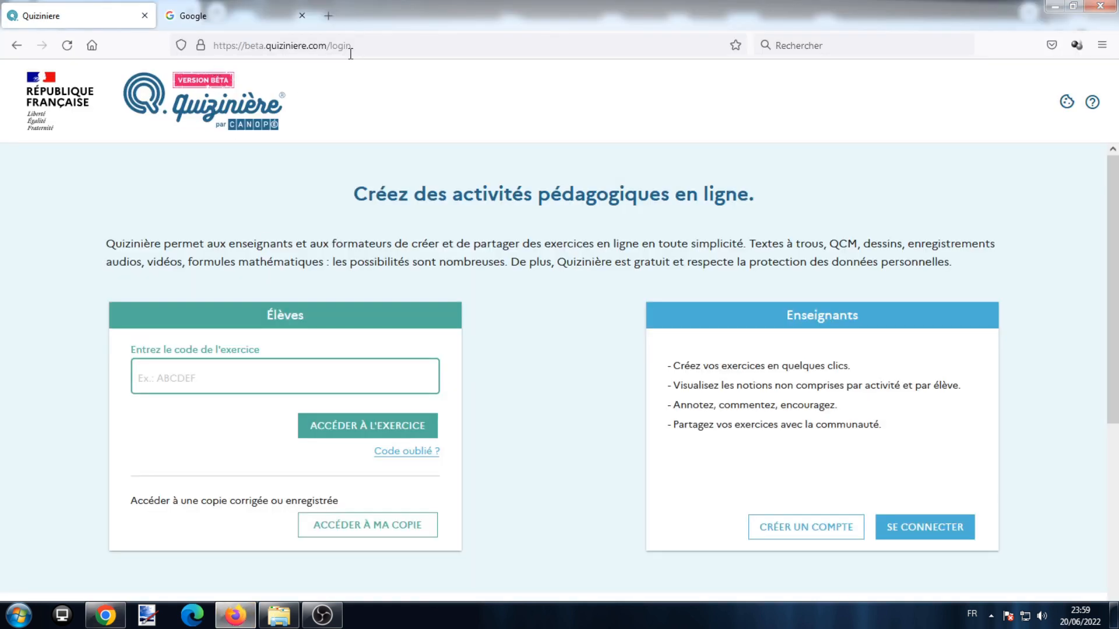
click(114, 615)
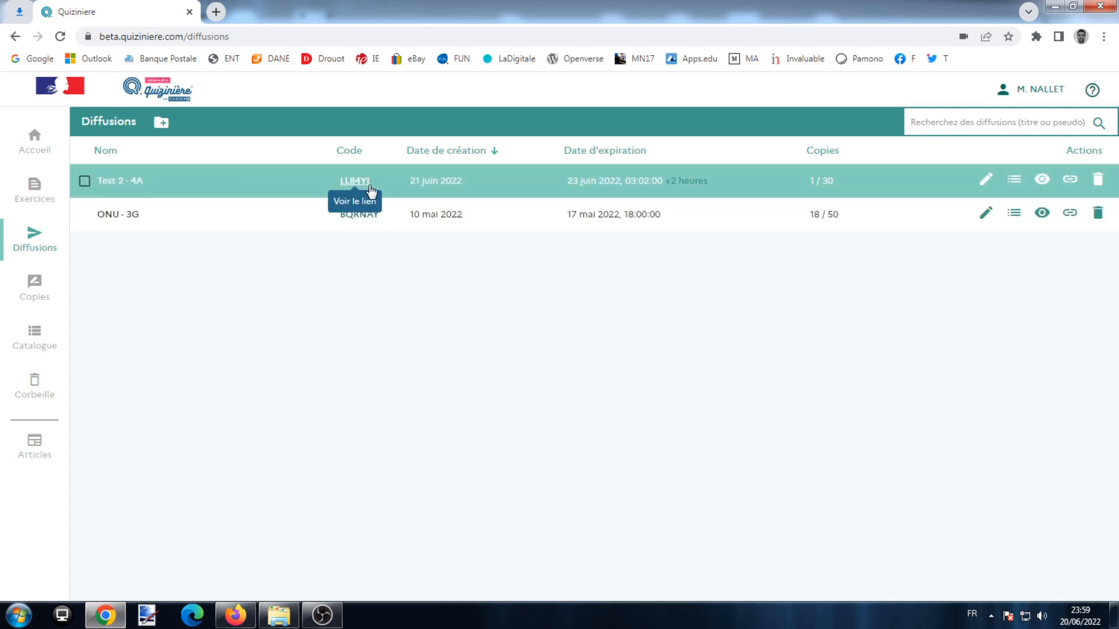
Step: Switch to Firefox and access the corrected copy as the student by entering the exercise code and the copy code
click(234, 617)
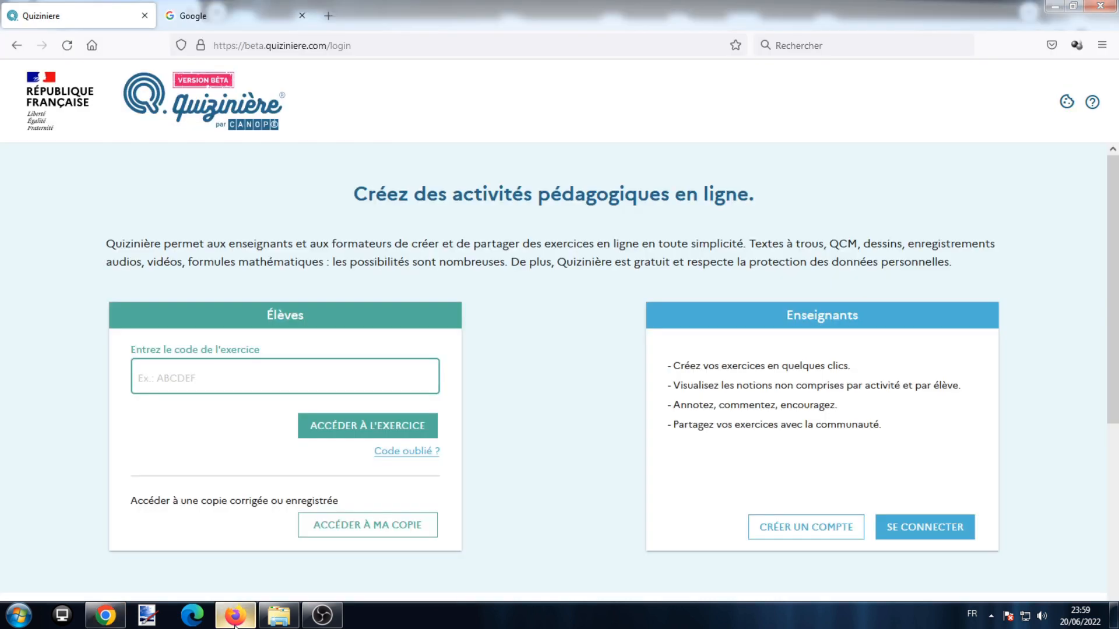
click(363, 523)
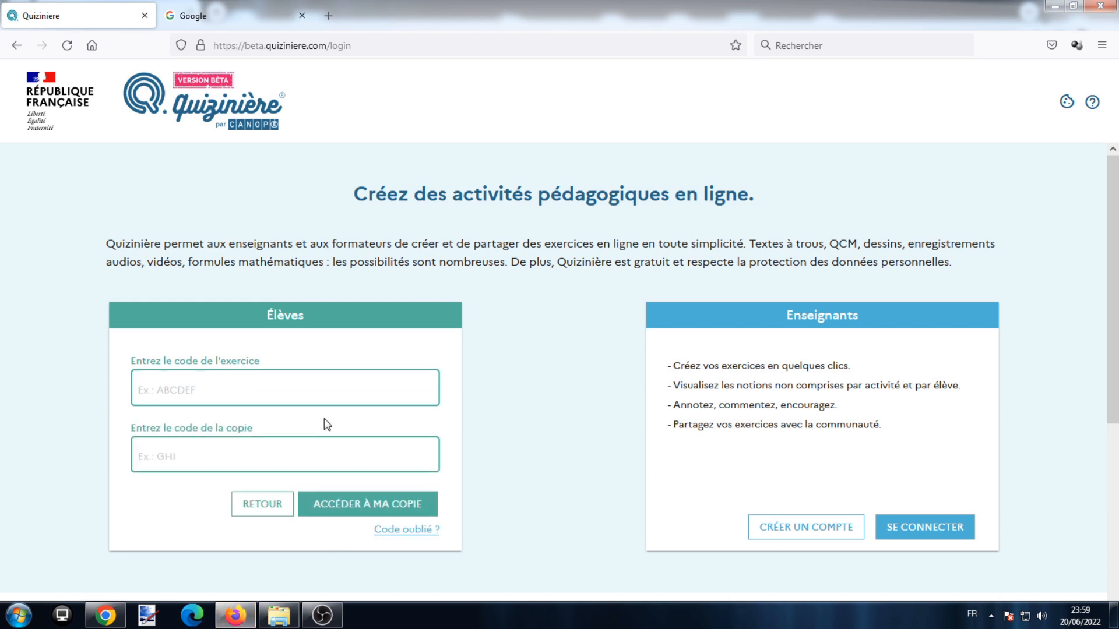
text(LL)
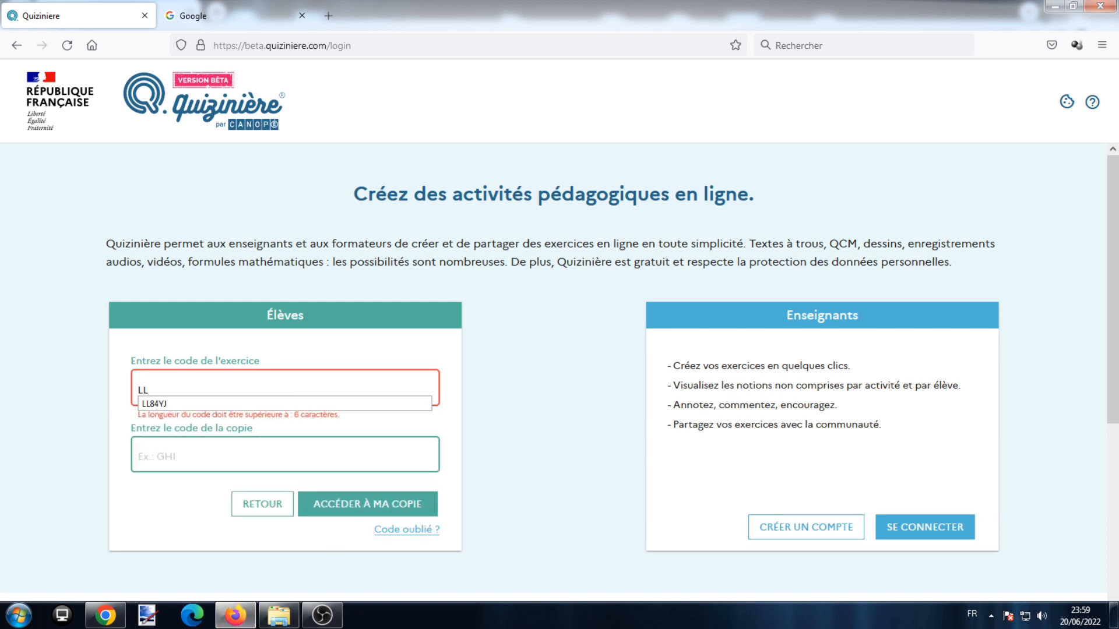
click(163, 403)
click(176, 457)
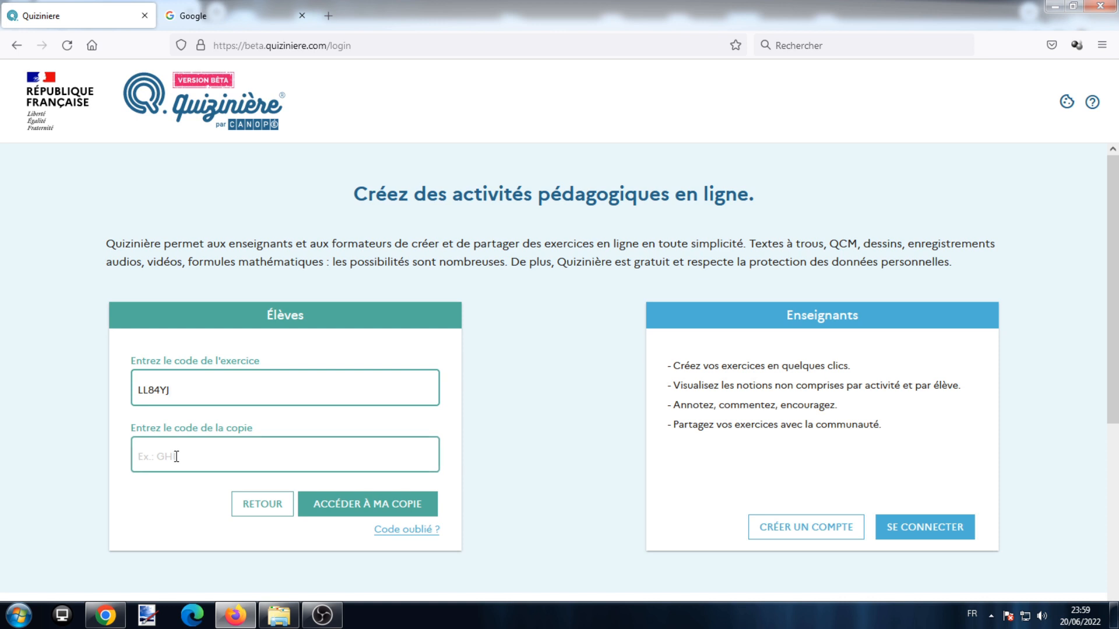
text(94D)
click(331, 504)
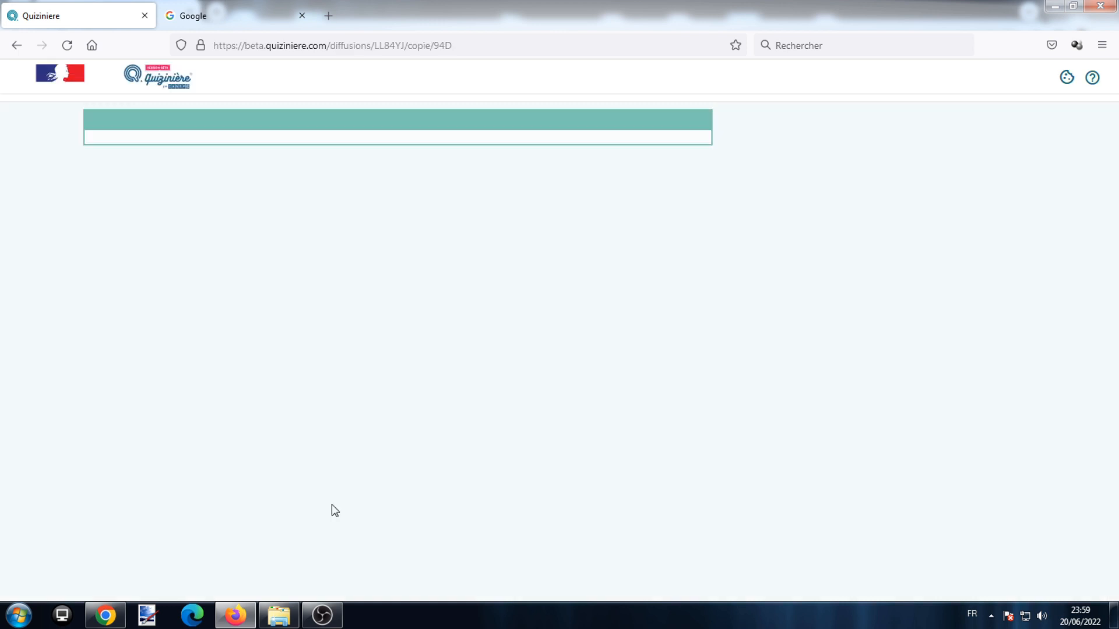
Step: Look through the corrected copy and listen to the teacher's audio comment
scroll(436, 414, down, 3)
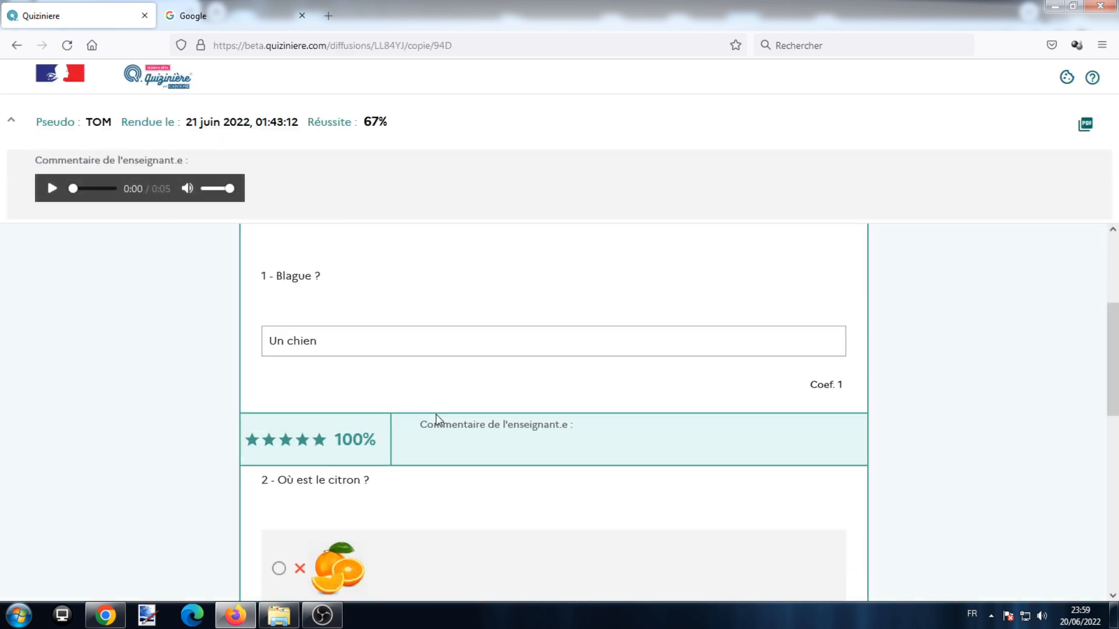
click(50, 188)
click(51, 188)
Step: Switch back to the teacher's session in Chrome and sort the exercises by creation date, newest first
click(105, 616)
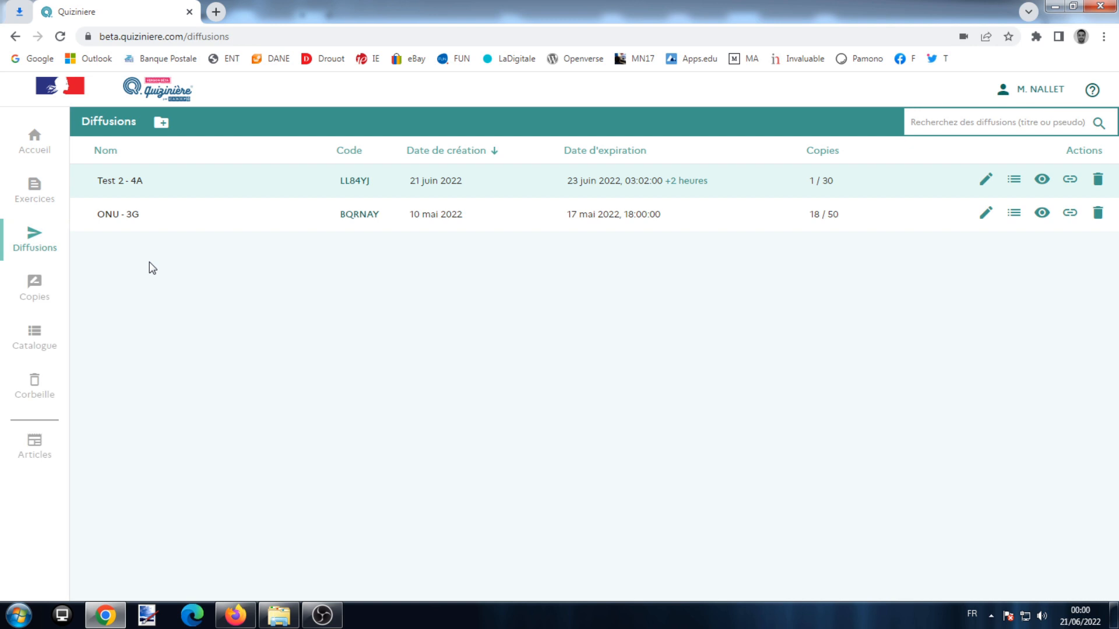
click(31, 200)
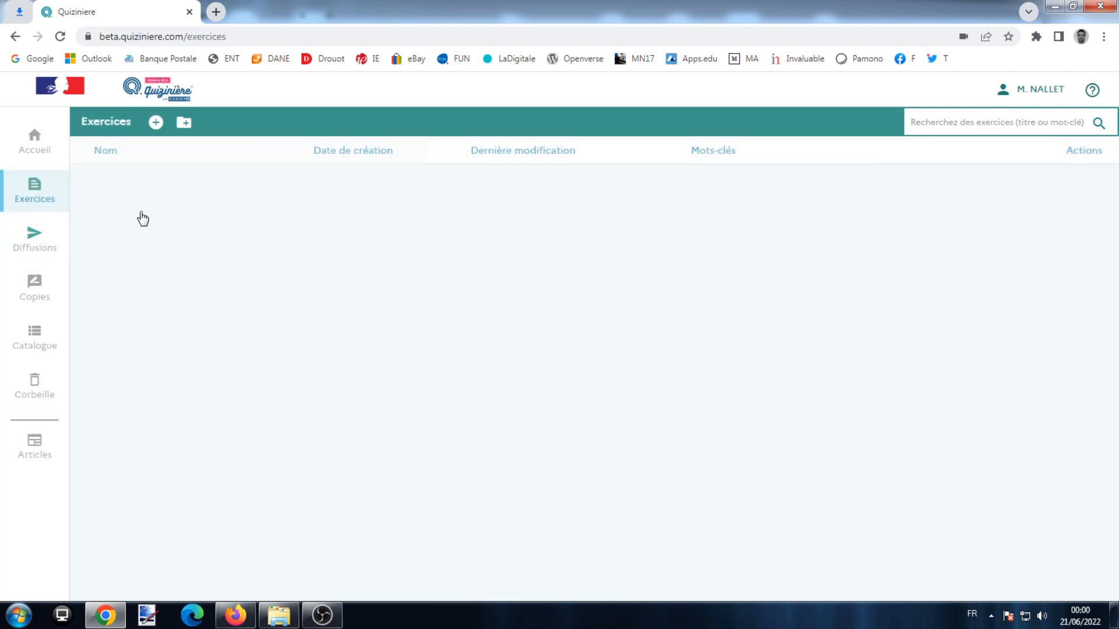
click(343, 153)
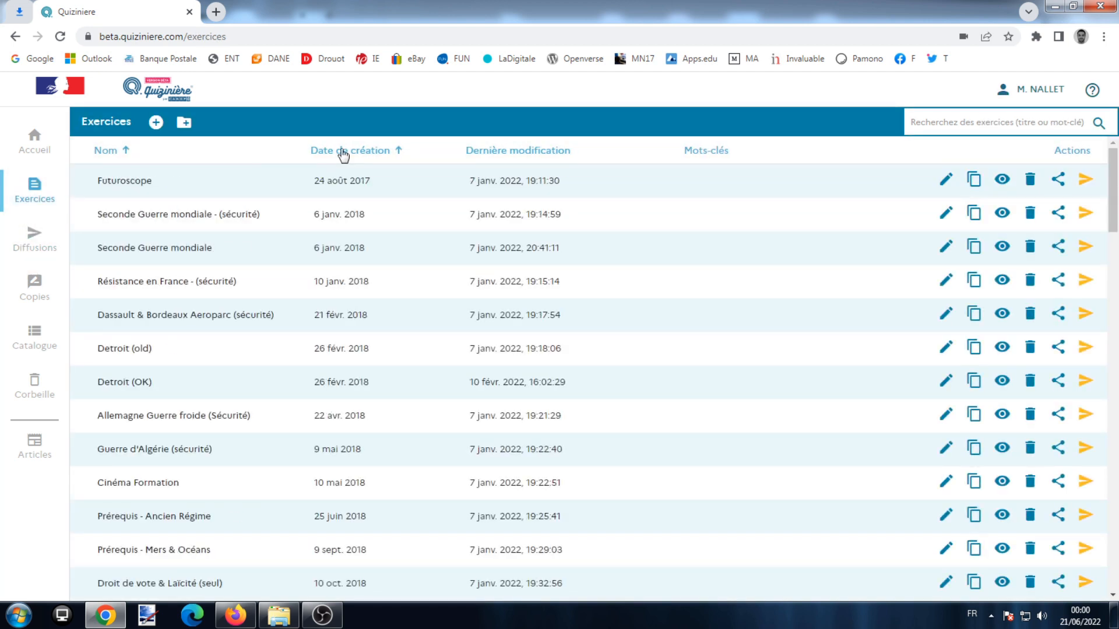
click(366, 153)
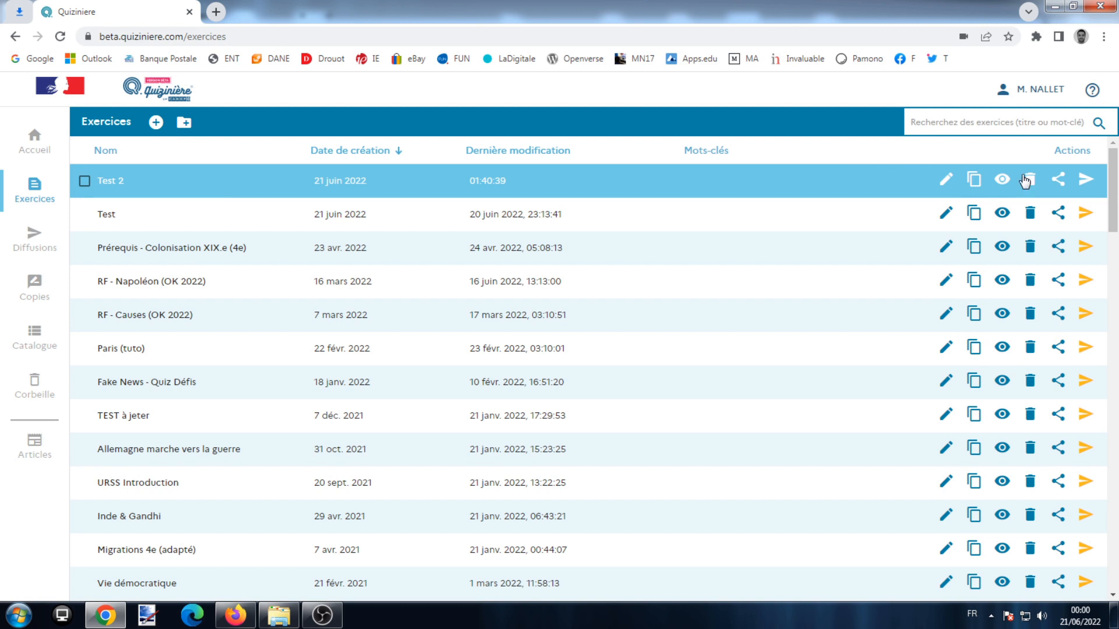
Step: Distribute Test 2 without immediate access to the correction, set the submission deadline to 23/06/2022 and copy the distribution link
click(1084, 181)
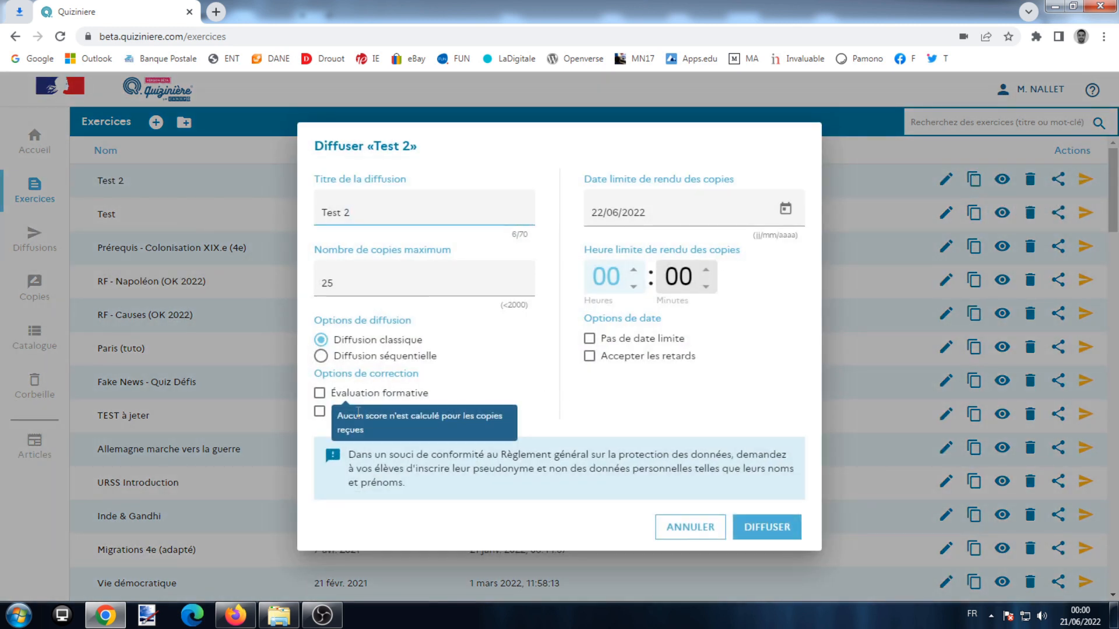
mouse_move(473, 418)
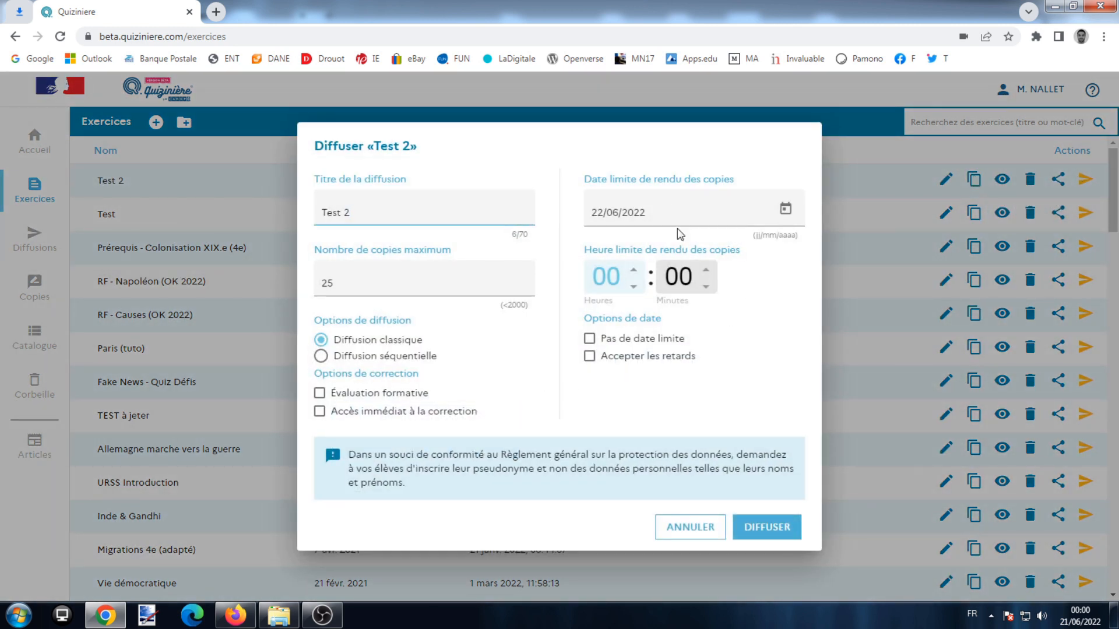
click(785, 209)
click(715, 395)
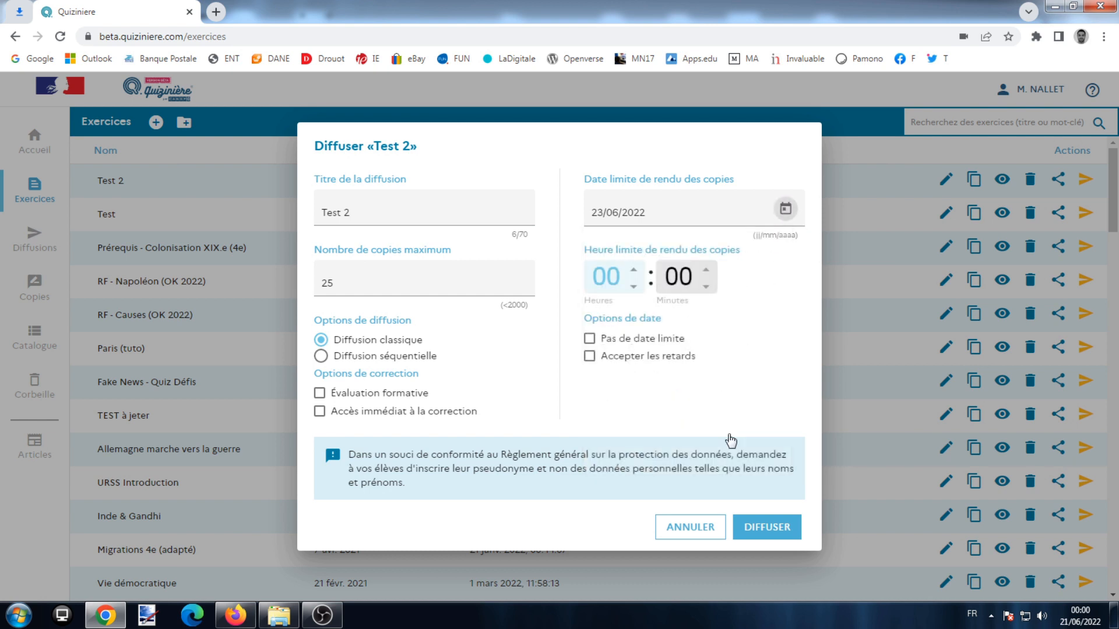
click(767, 528)
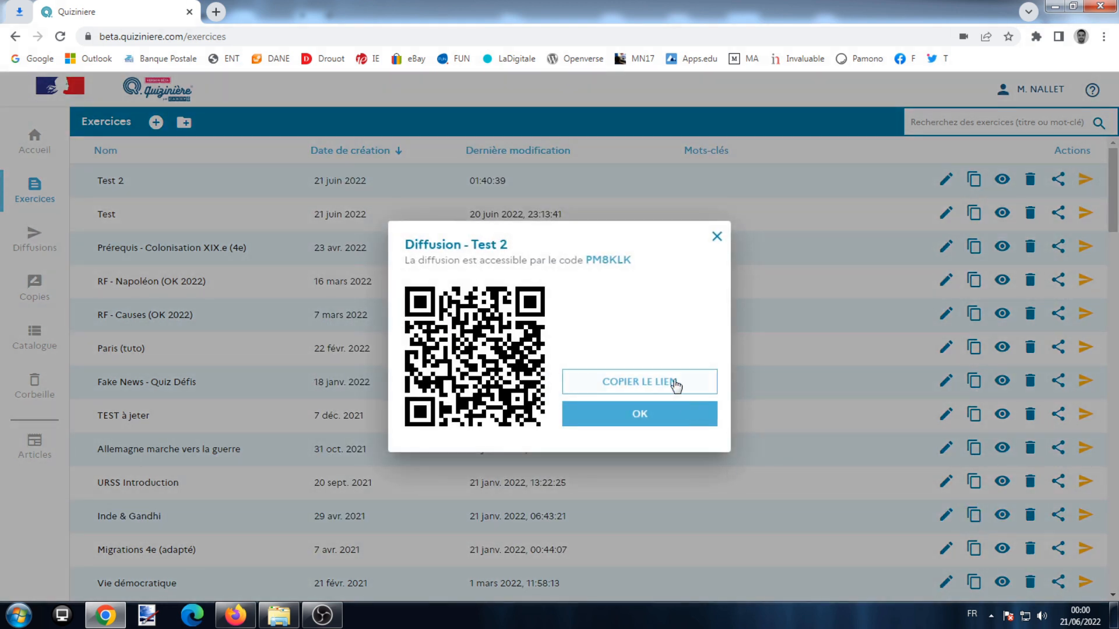
click(675, 382)
Step: Open the copied distribution link in Firefox, in the tab showing Google
click(236, 616)
click(213, 17)
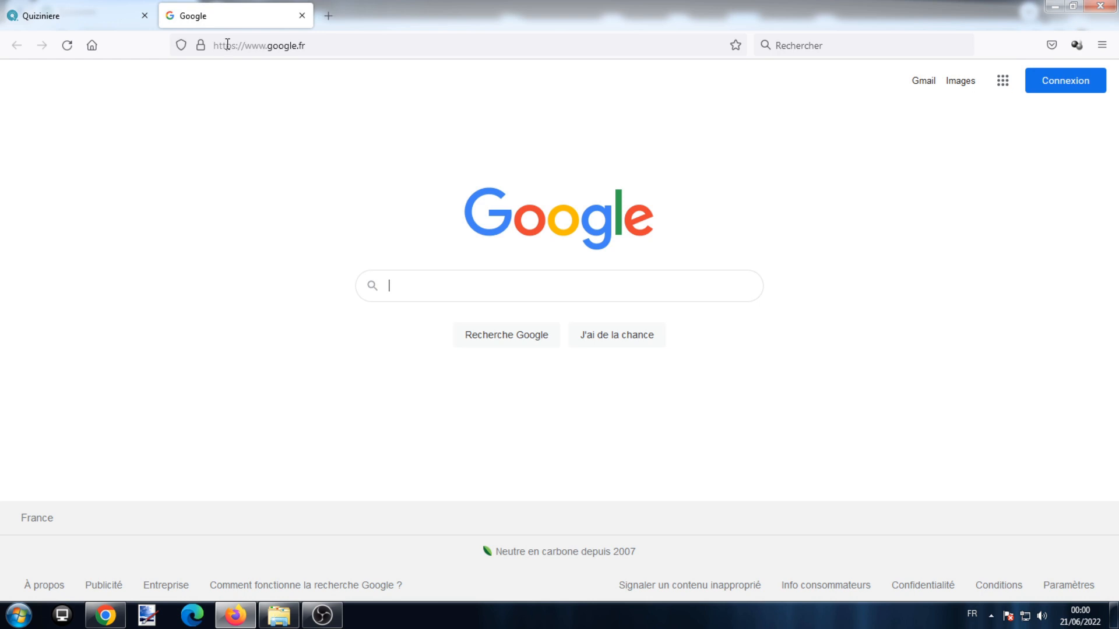
click(227, 45)
right_click(228, 45)
click(270, 123)
key(Return)
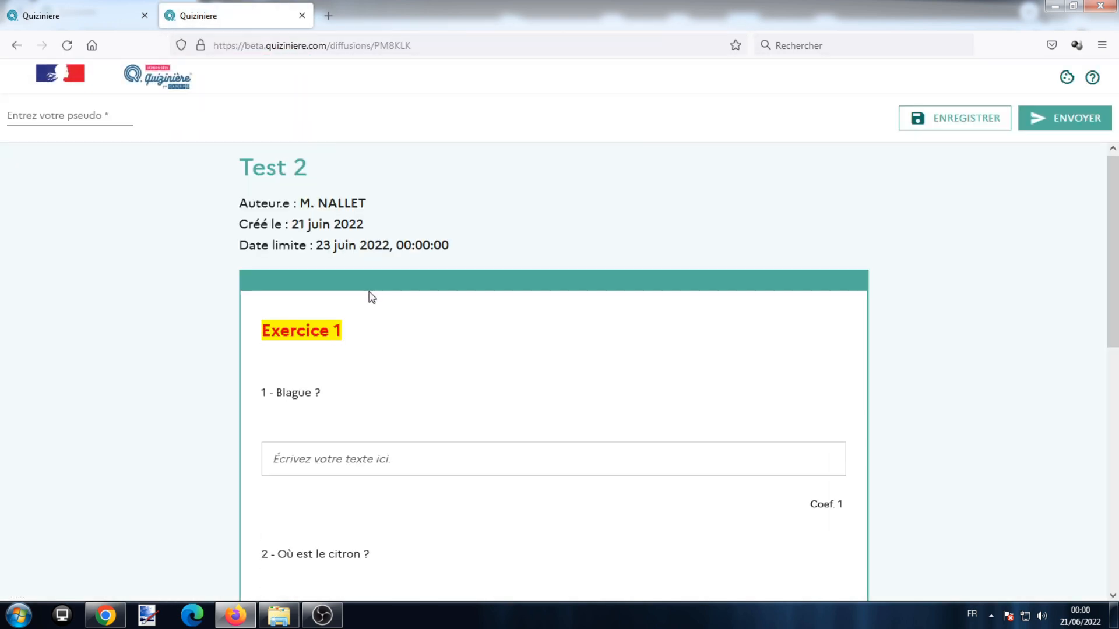
Step: Answer question 1 with "dd", select the lemon for question 2 and the second audio for "Bonjour en anglais ?"
scroll(371, 297, down, 2)
click(337, 364)
text(dd)
scroll(337, 368, down, 3)
click(299, 441)
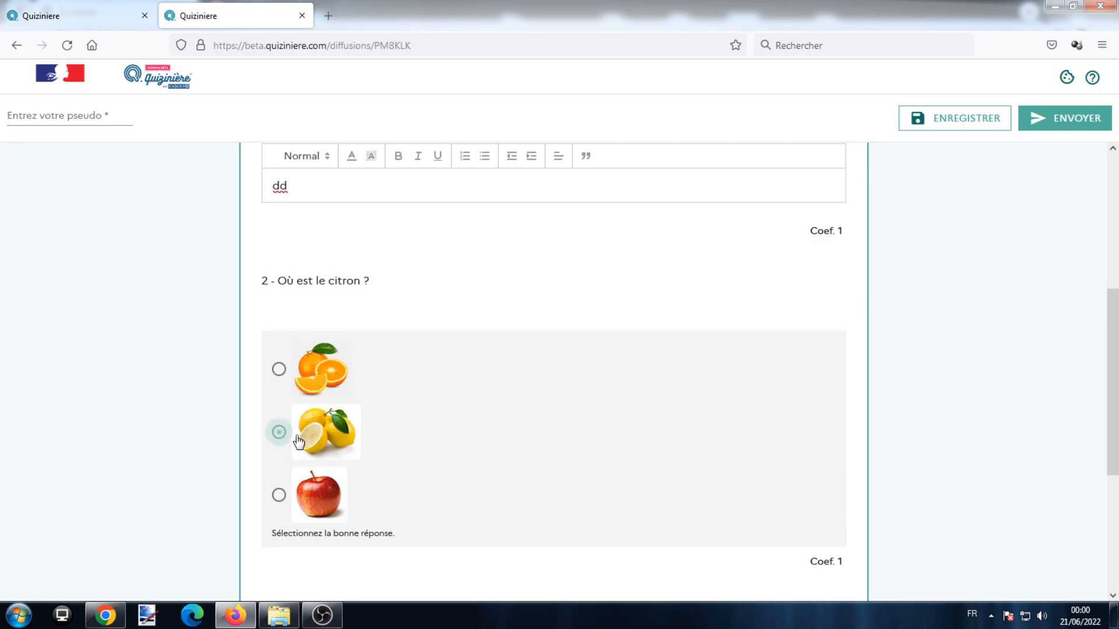
scroll(299, 441, down, 4)
click(279, 479)
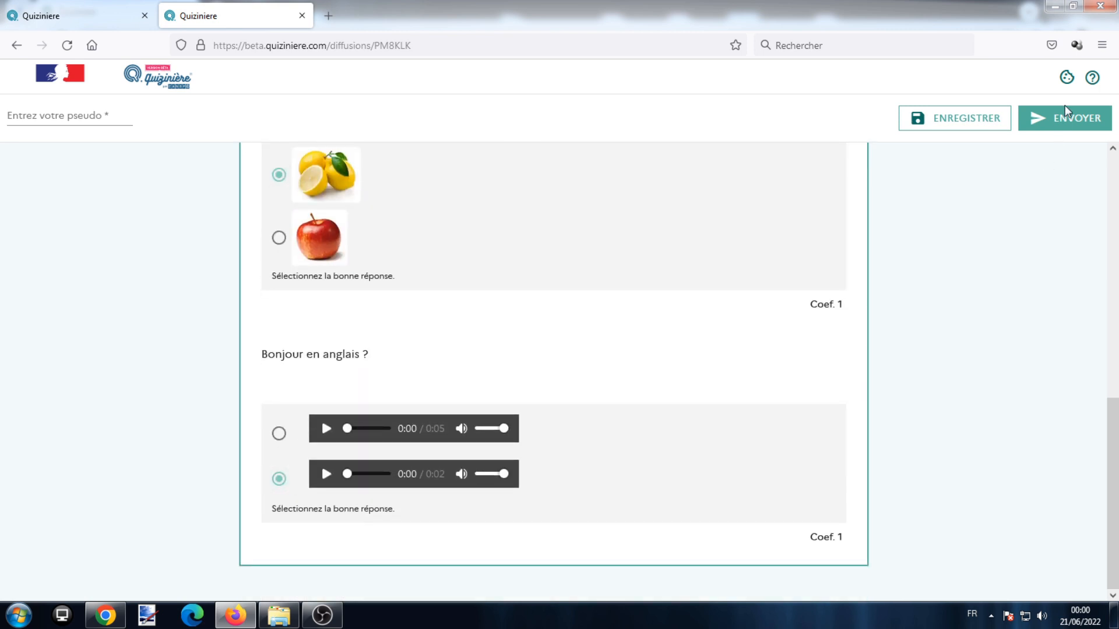
Step: Send the Test 2 copy with the student's pseudonym, accepting the terms of use
click(1062, 116)
click(544, 282)
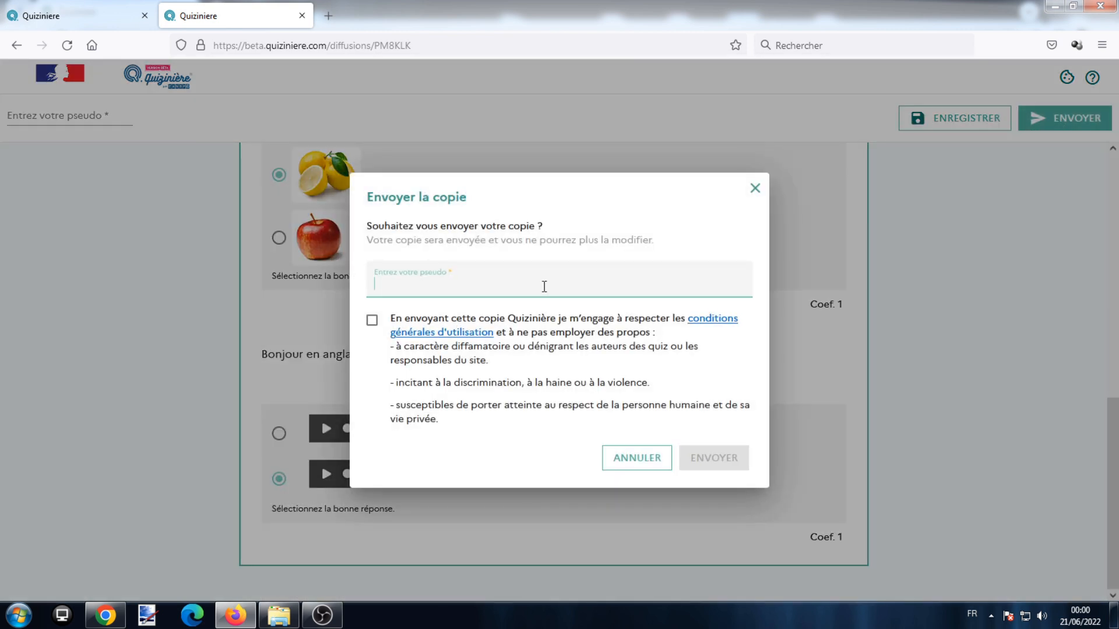
text(JIM)
click(372, 320)
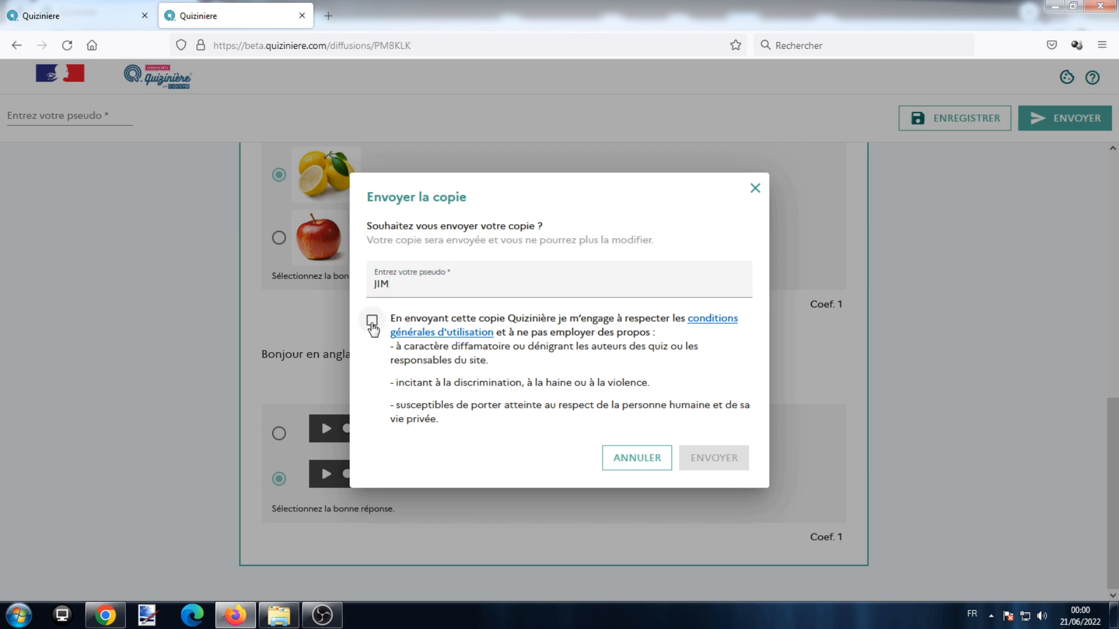
click(714, 459)
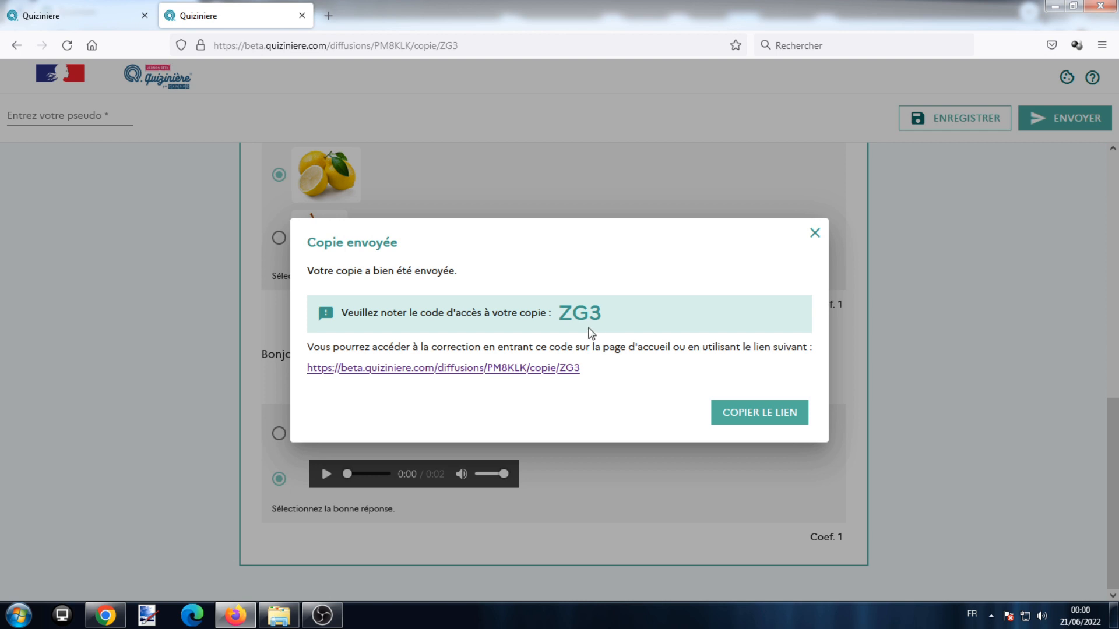
Step: Switch to Chrome and open the copy received for the Test 2 distribution expiring 23 juin 2022, 00:00:00, in correction view
click(105, 616)
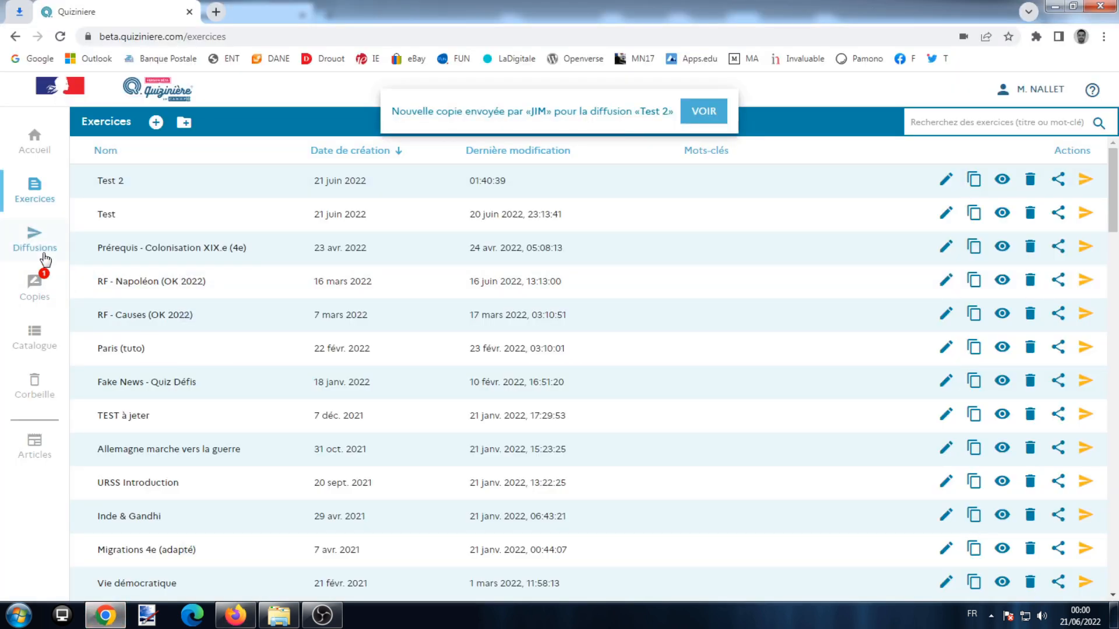
click(34, 284)
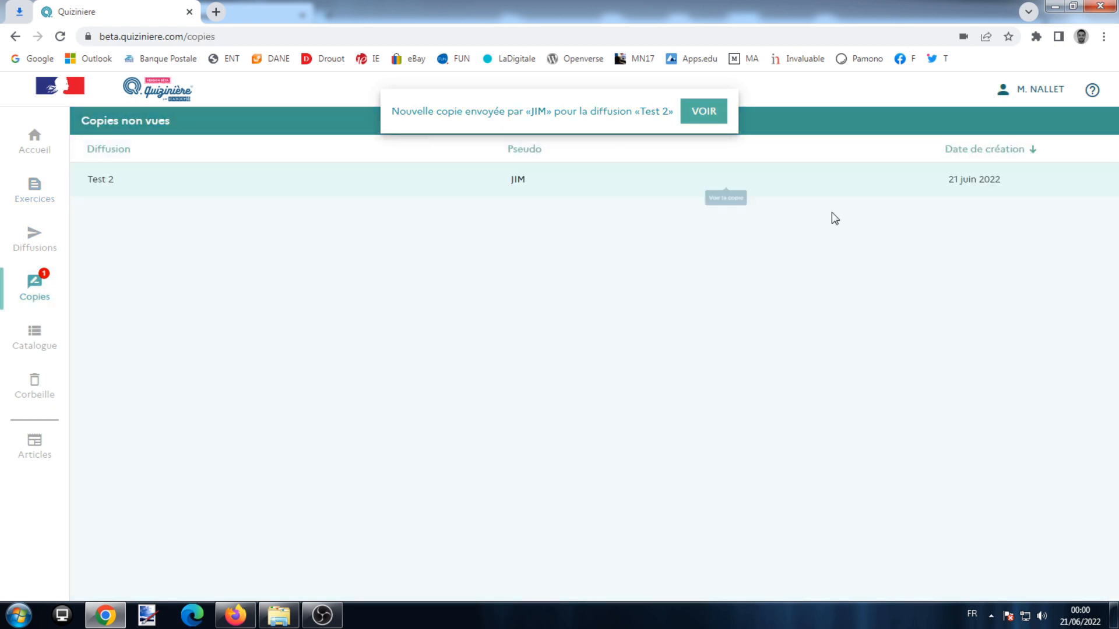
click(32, 239)
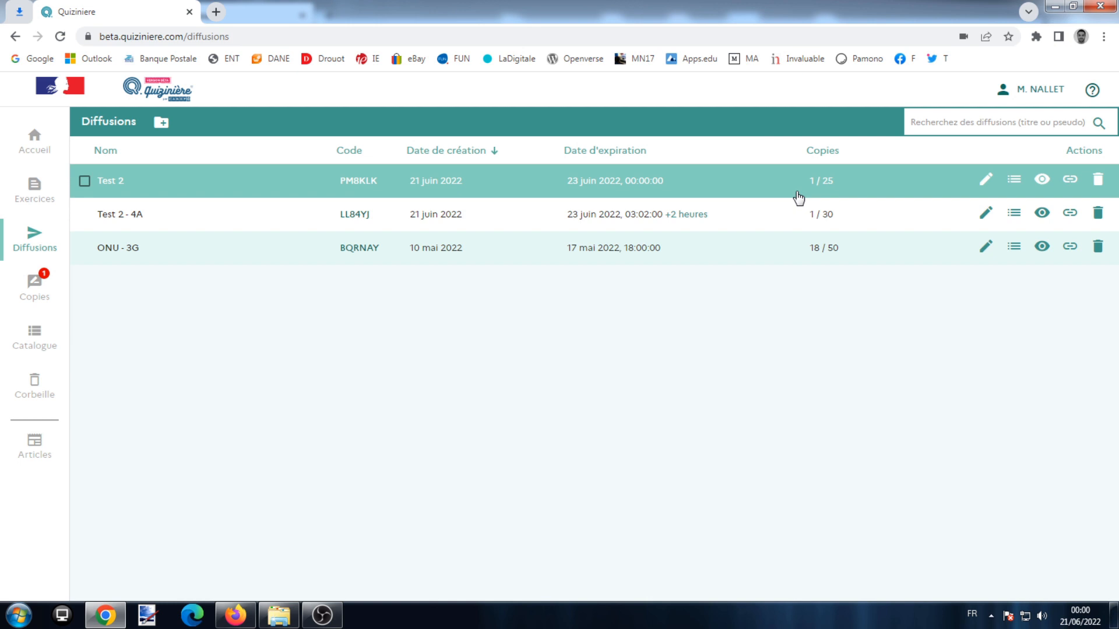
click(1014, 181)
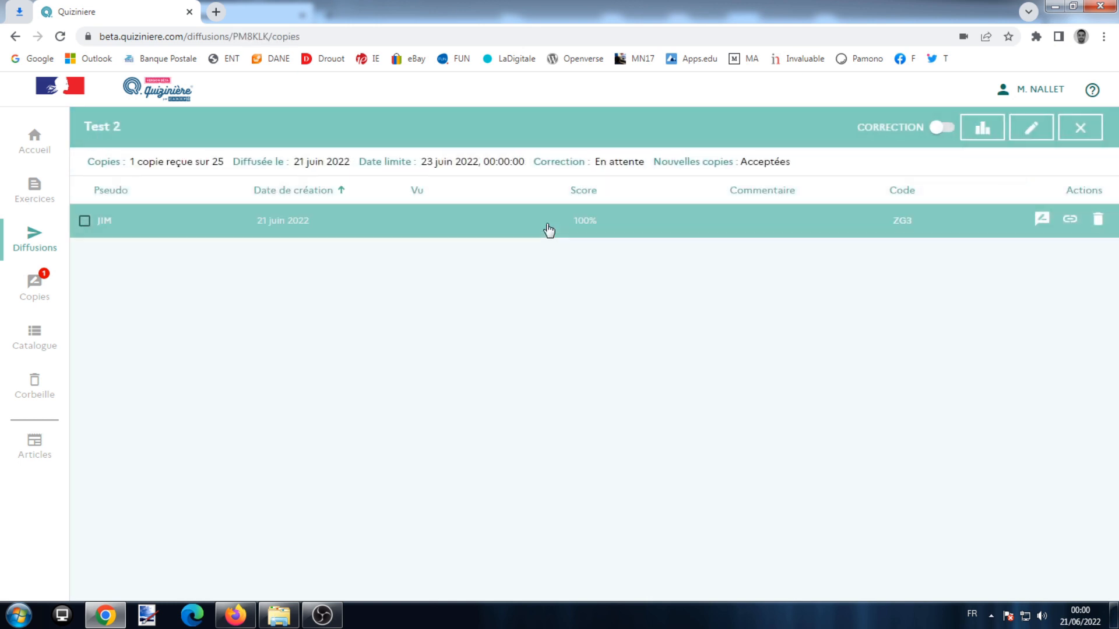
click(675, 237)
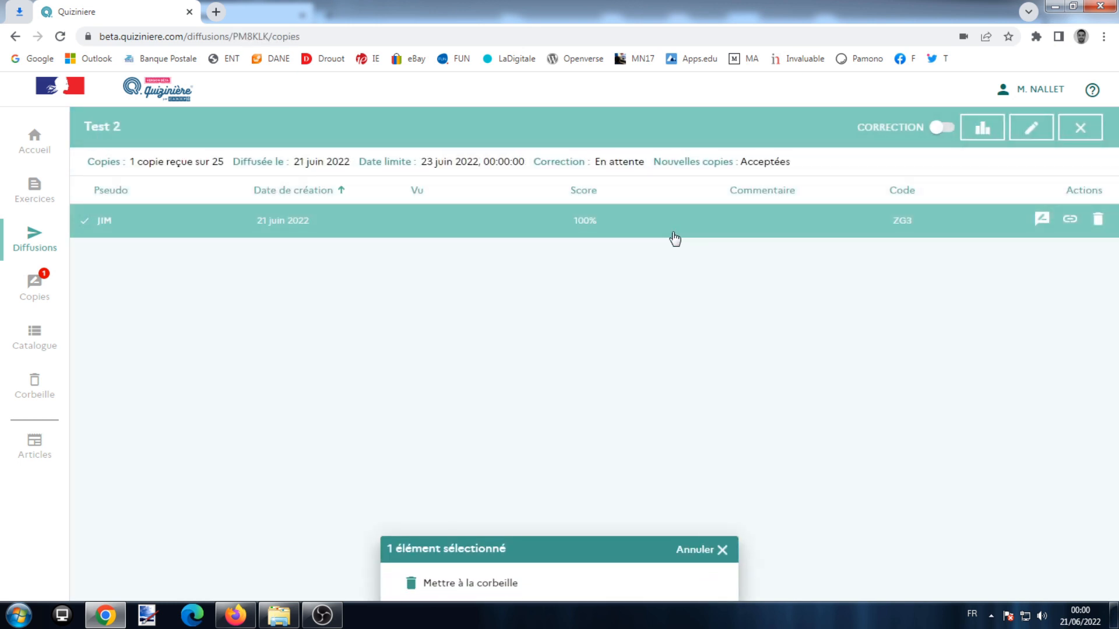
click(1042, 219)
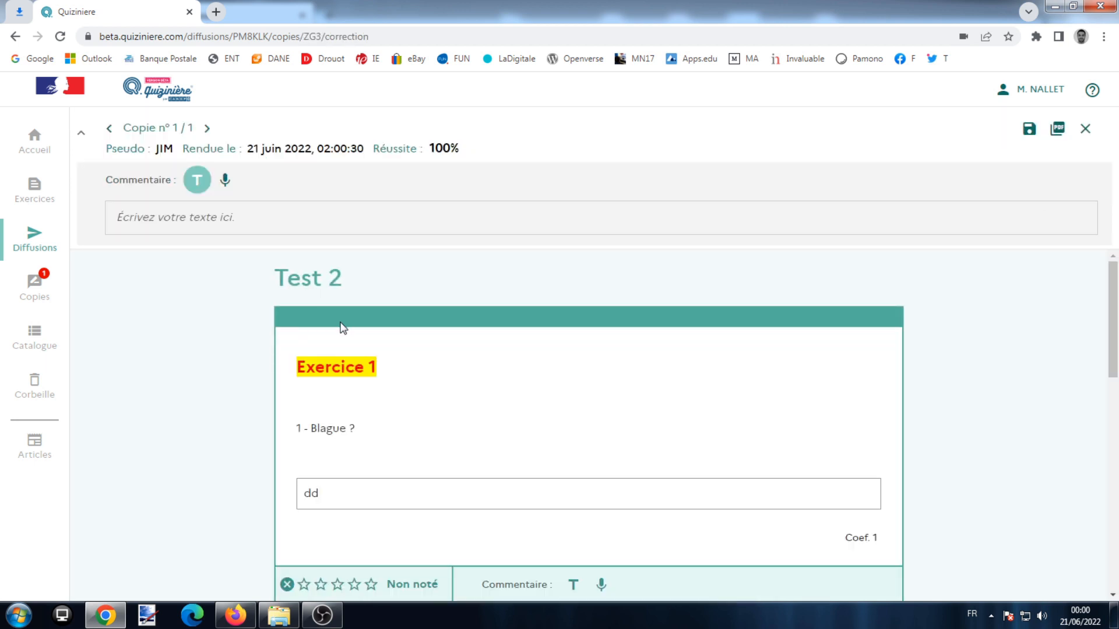
Step: Rate the answer to question 1, "Blague ?", five stars (100%) and review the other answers in the copy
scroll(349, 349, down, 3)
scroll(355, 390, down, 3)
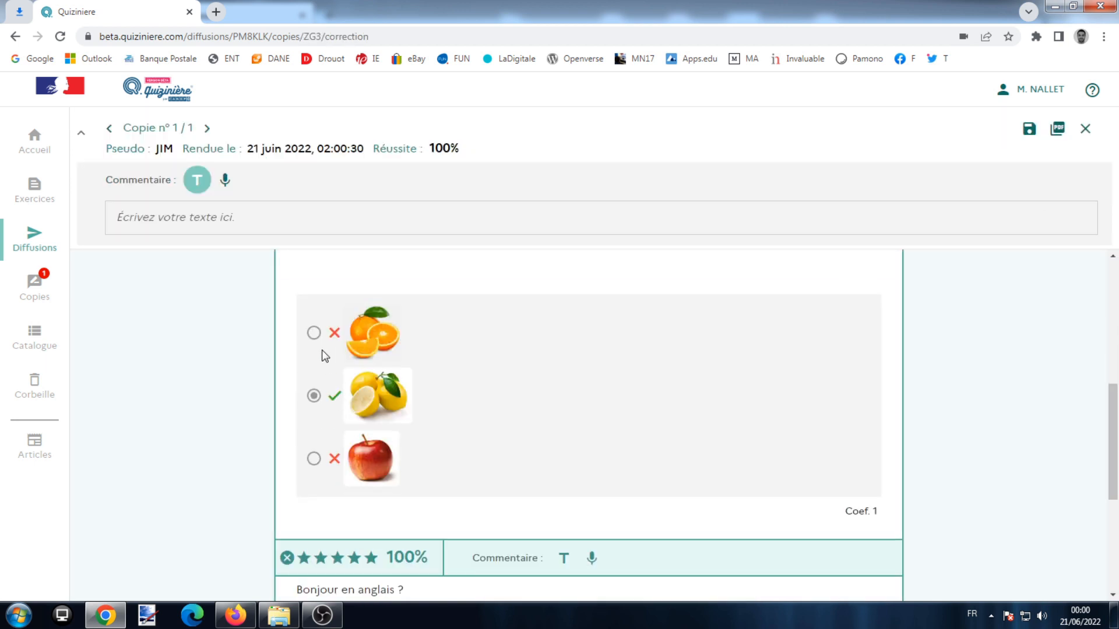
scroll(332, 373, down, 2)
scroll(340, 395, up, 5)
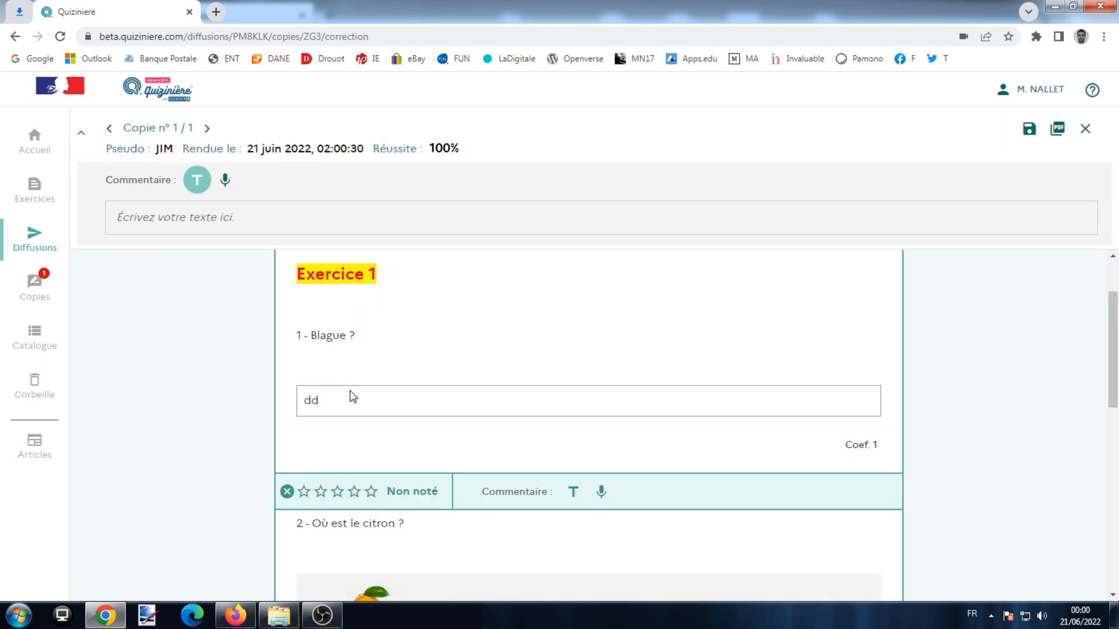
click(373, 493)
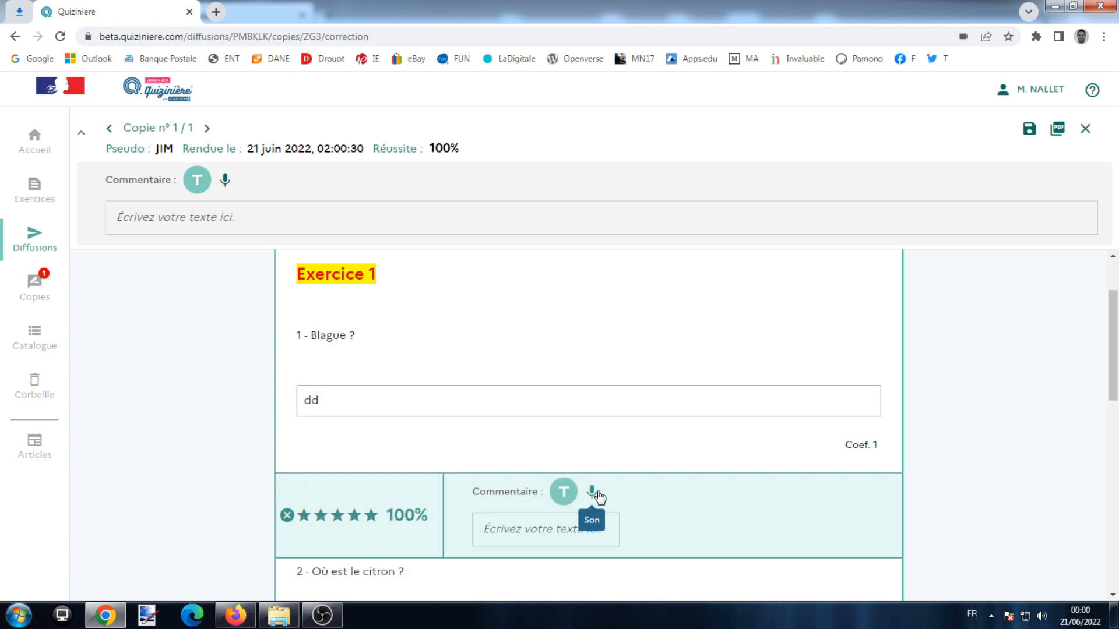
scroll(595, 496, down, 2)
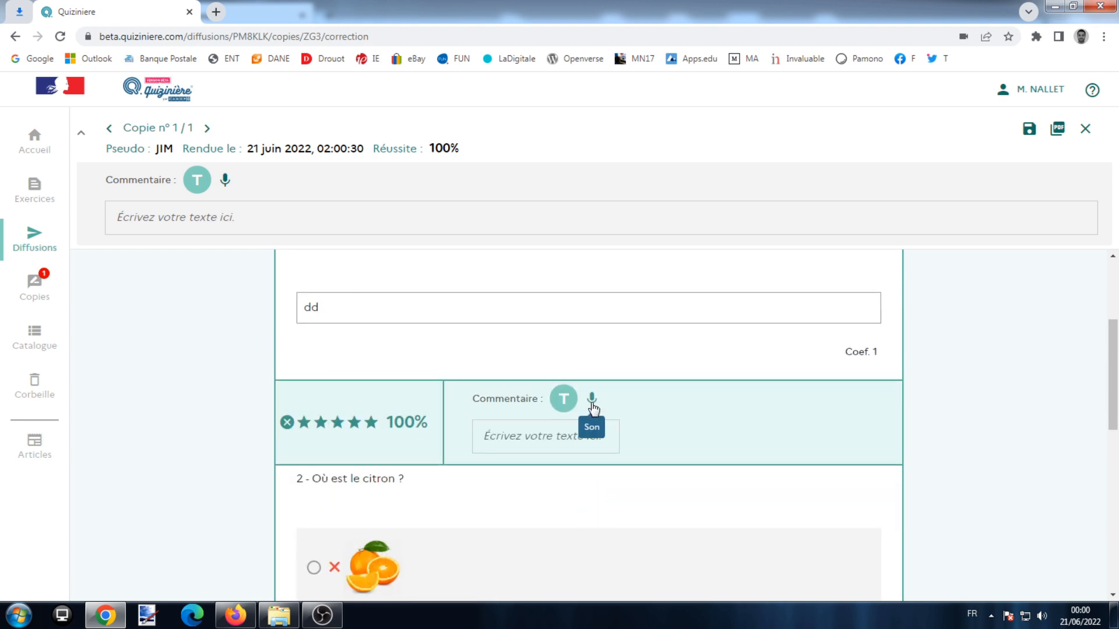
scroll(595, 410, down, 5)
scroll(596, 409, down, 4)
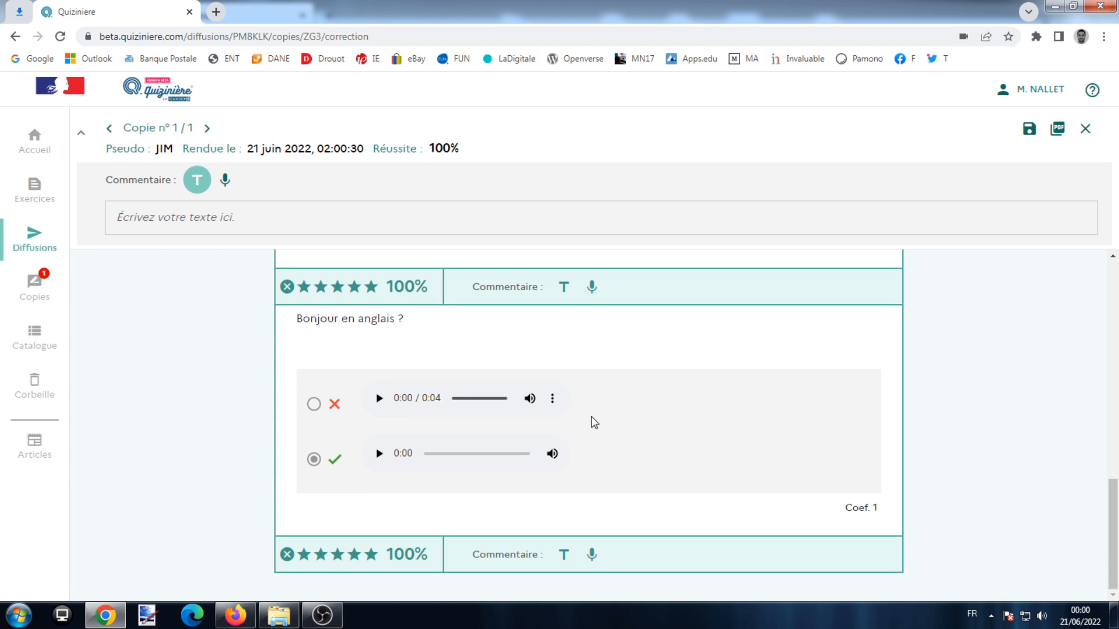
Step: Add the general text comment "BON" to the copy and record an audio comment
click(303, 225)
text(BON)
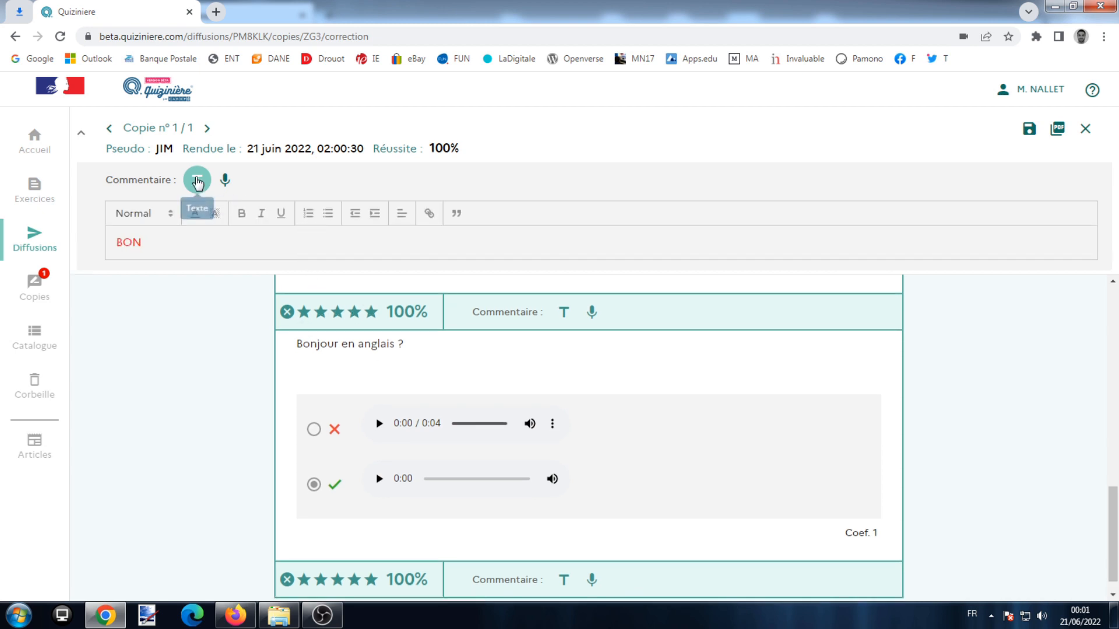
click(225, 180)
click(202, 220)
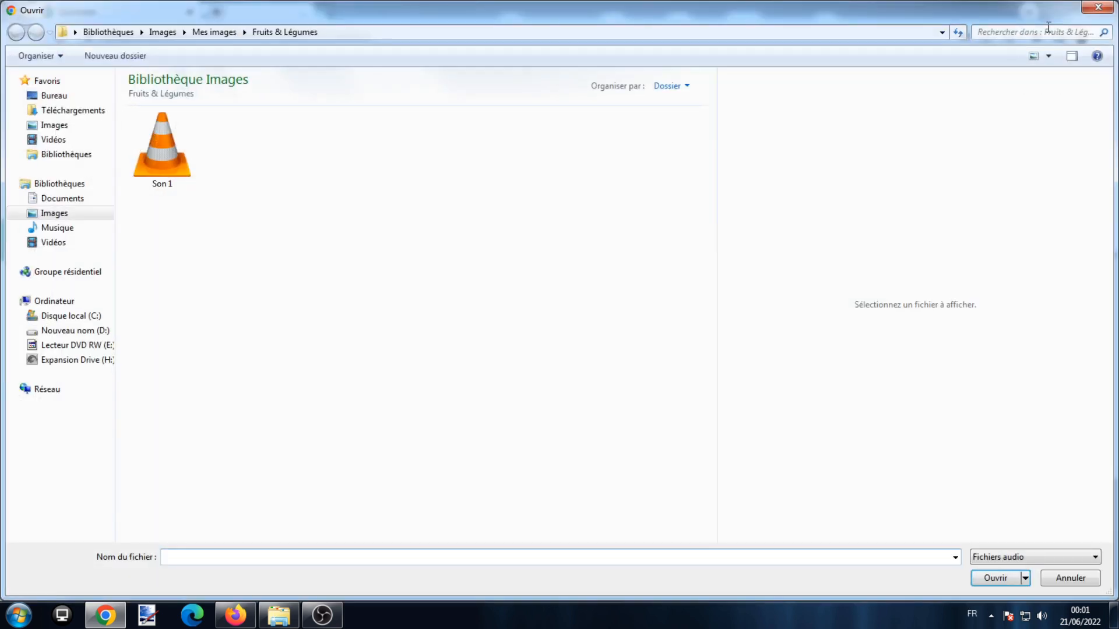
click(1098, 8)
click(299, 218)
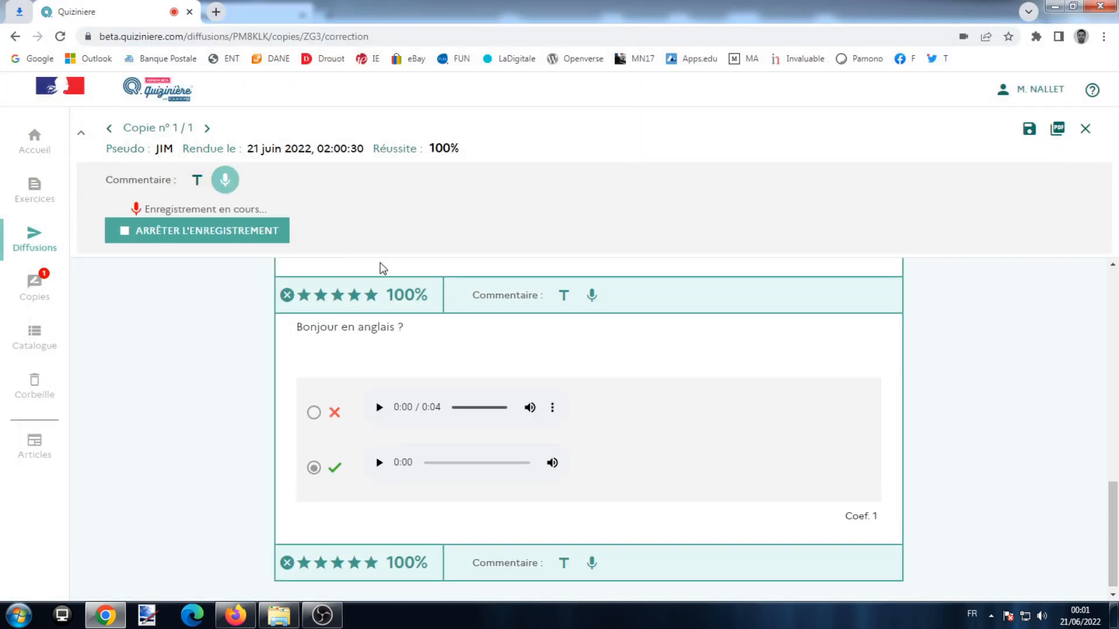
click(283, 243)
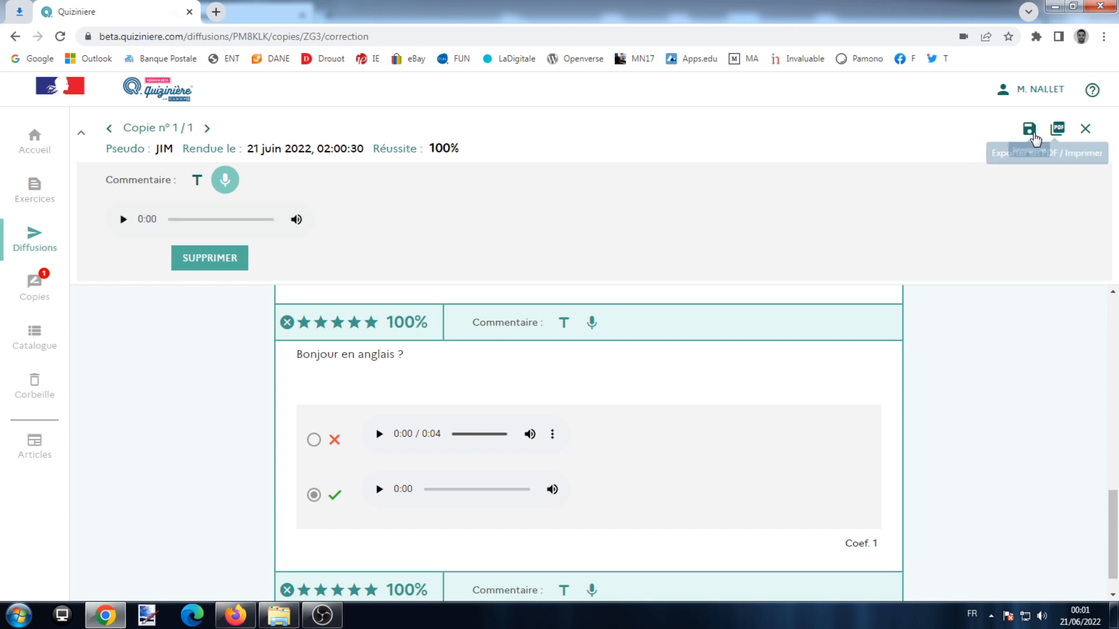
Step: Close the copy's correction view and make the correction available for the Test 2 distribution
click(1084, 132)
click(600, 402)
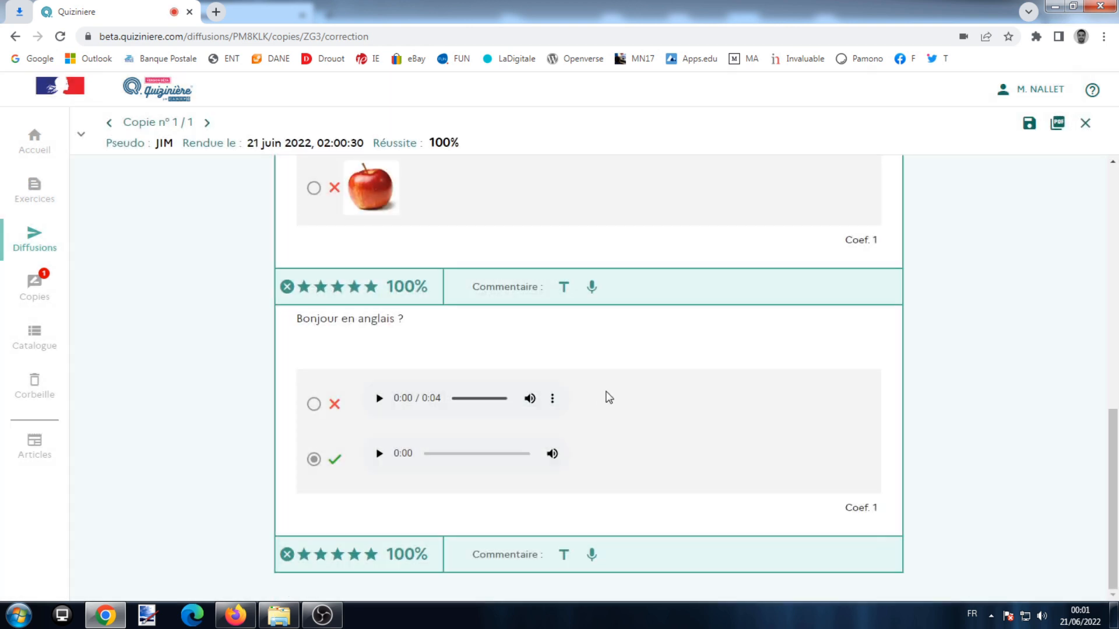
click(1085, 131)
click(617, 365)
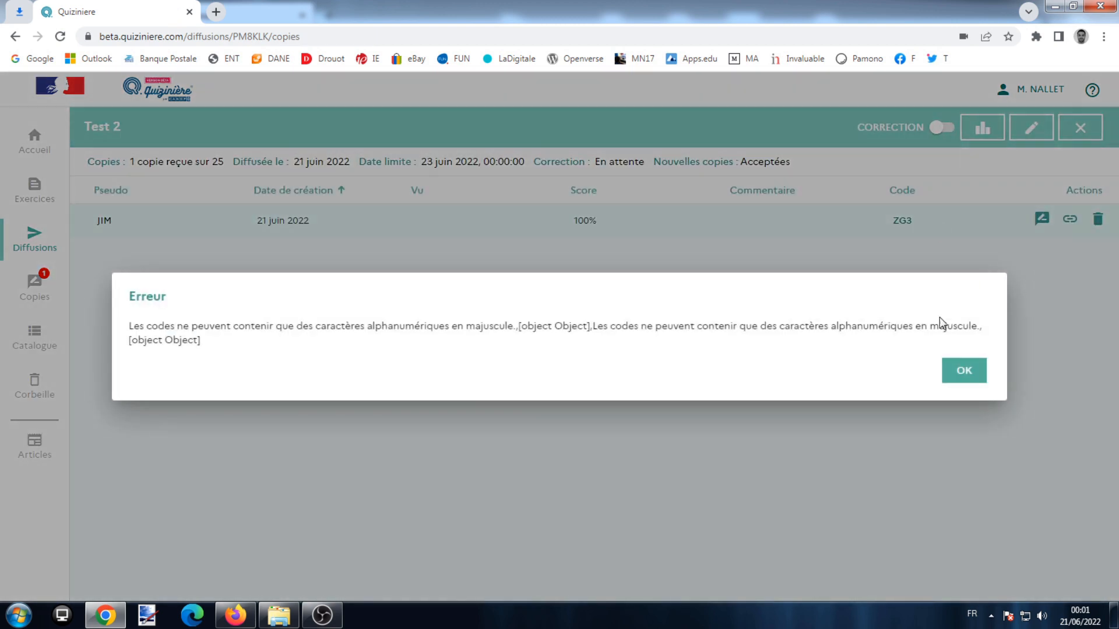
click(962, 372)
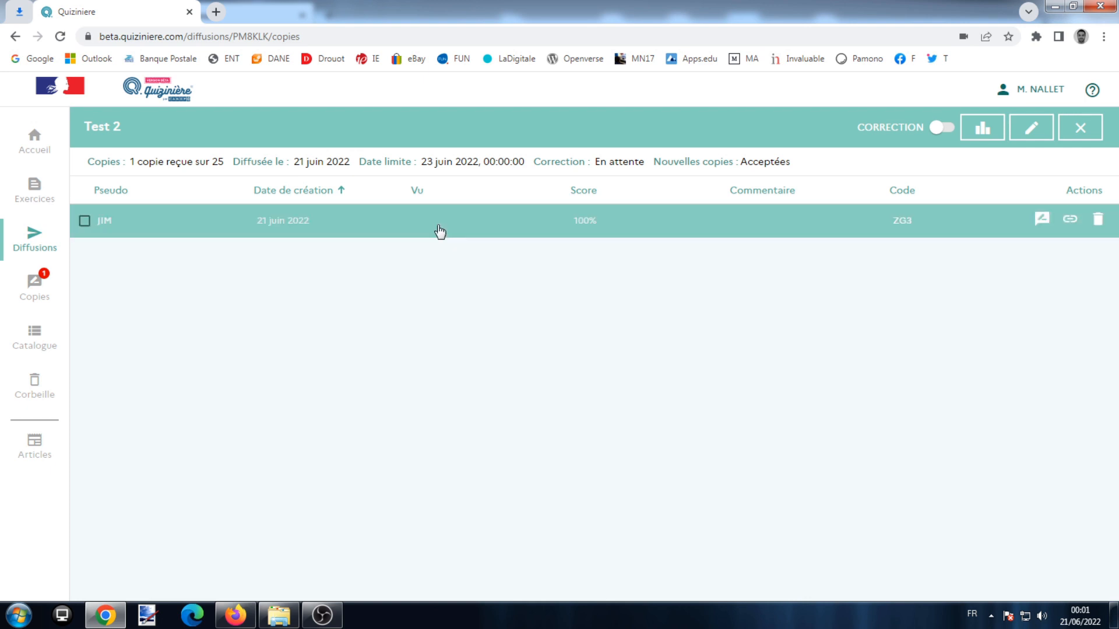
click(939, 128)
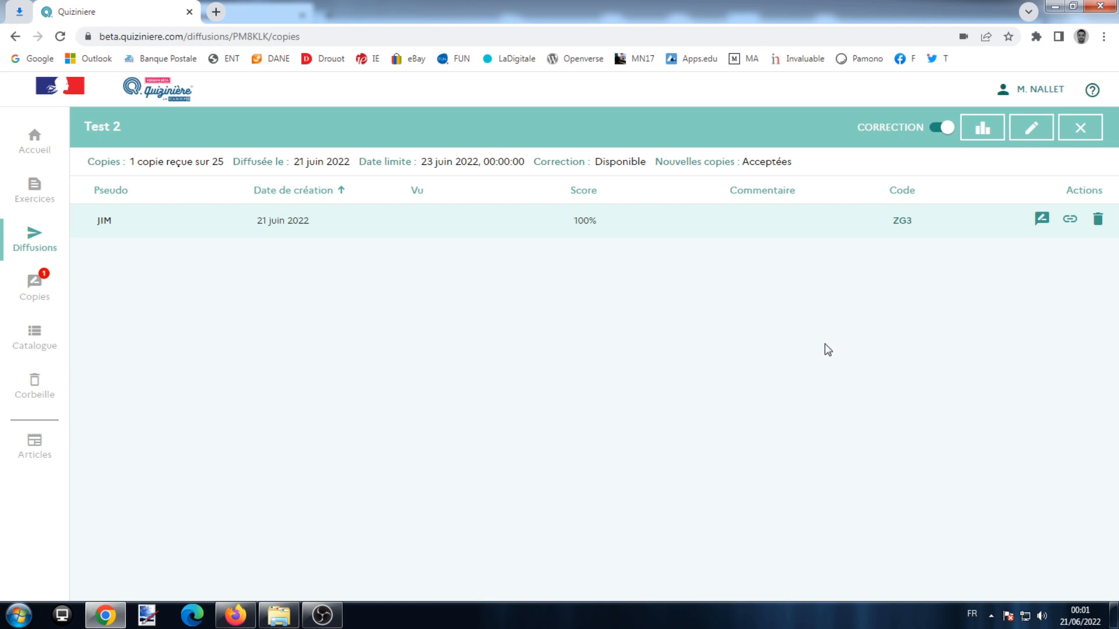
Step: Create a folder named "Géo 4e" in the exercises list
click(45, 202)
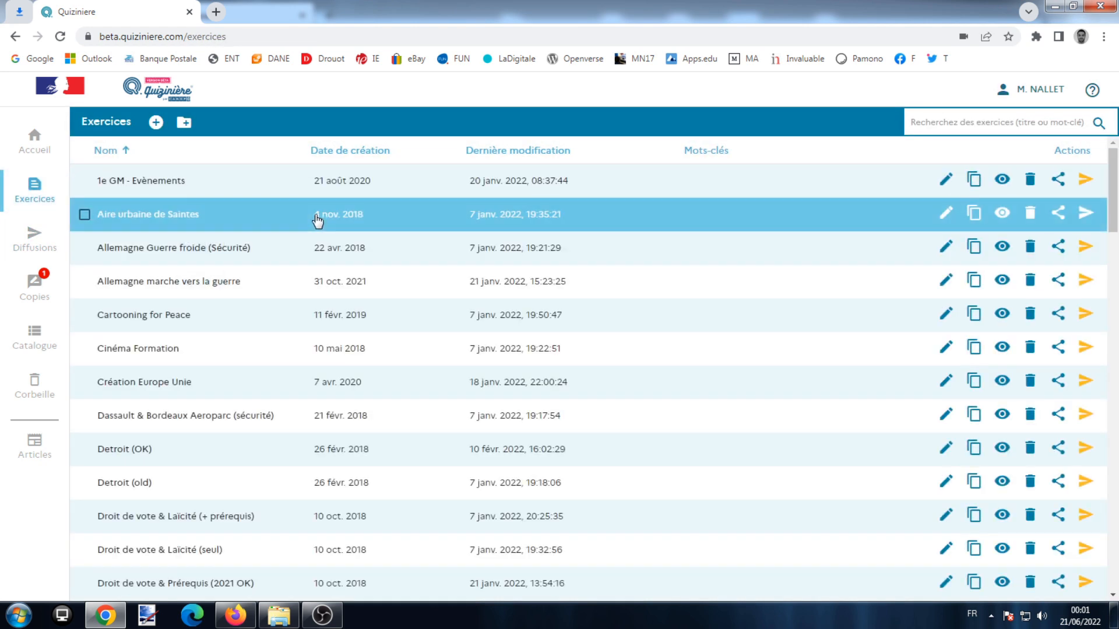
click(184, 123)
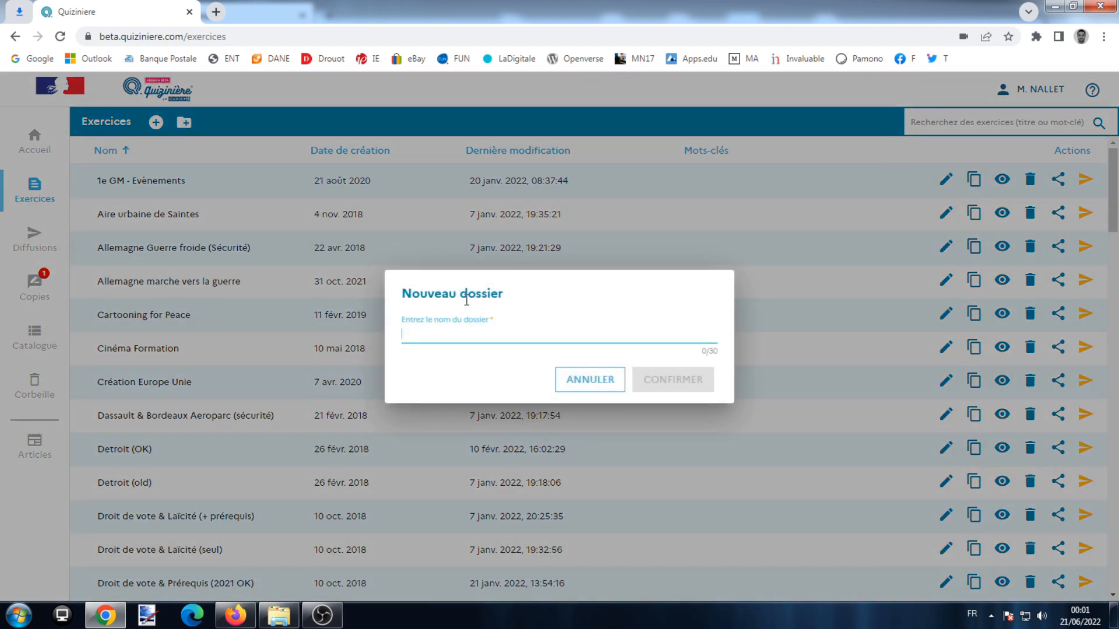
text(Géo 4e)
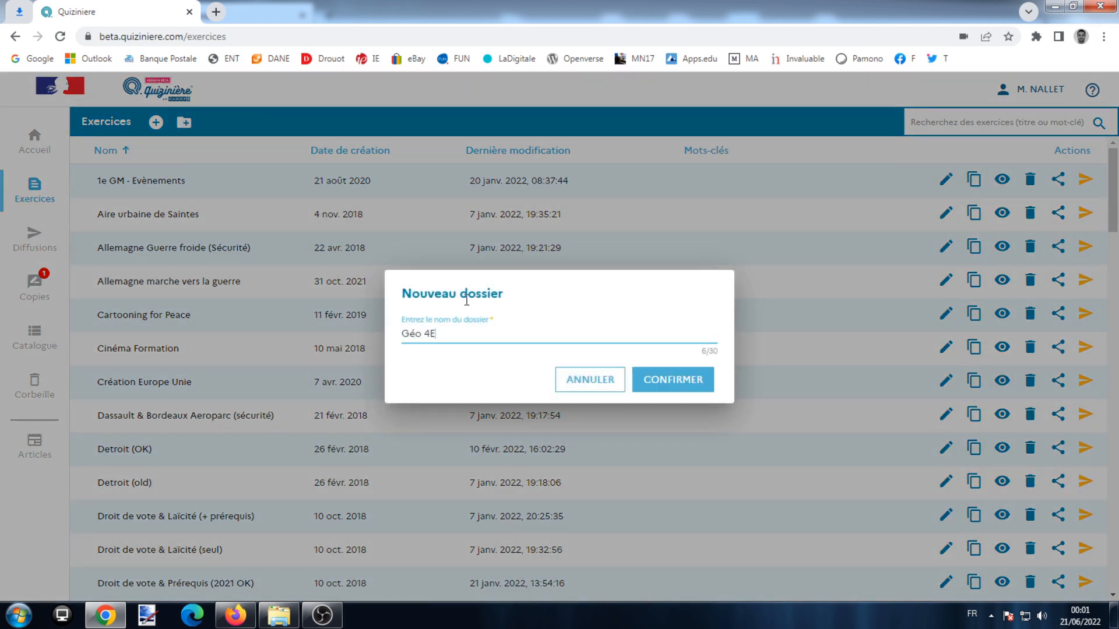
click(660, 395)
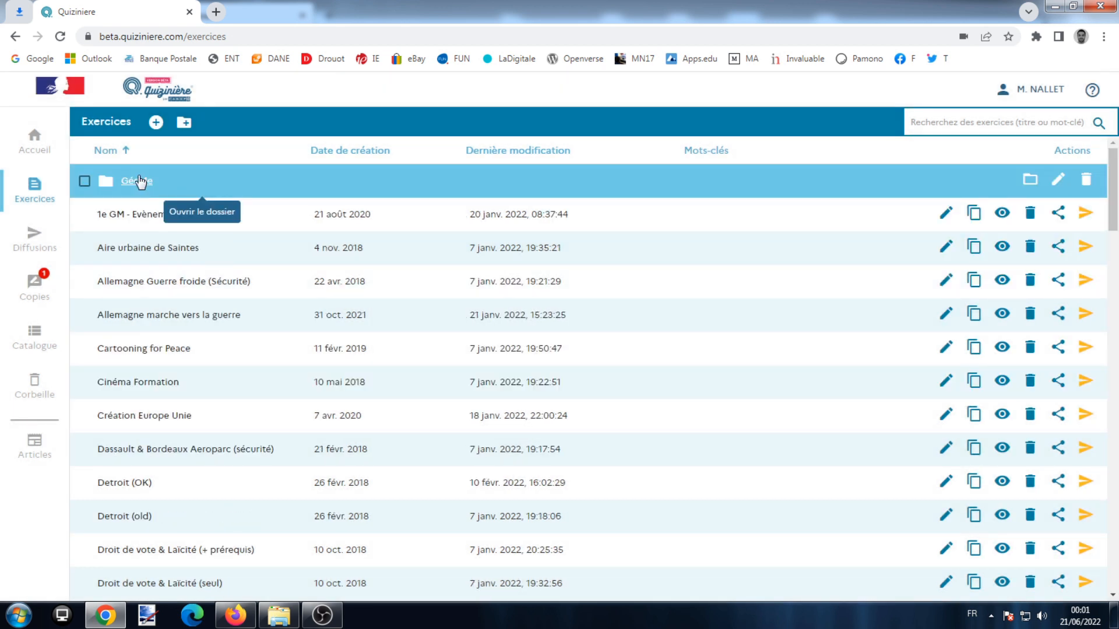
Step: Create a subfolder named "Thème 1" inside the Géo 4e folder
click(140, 182)
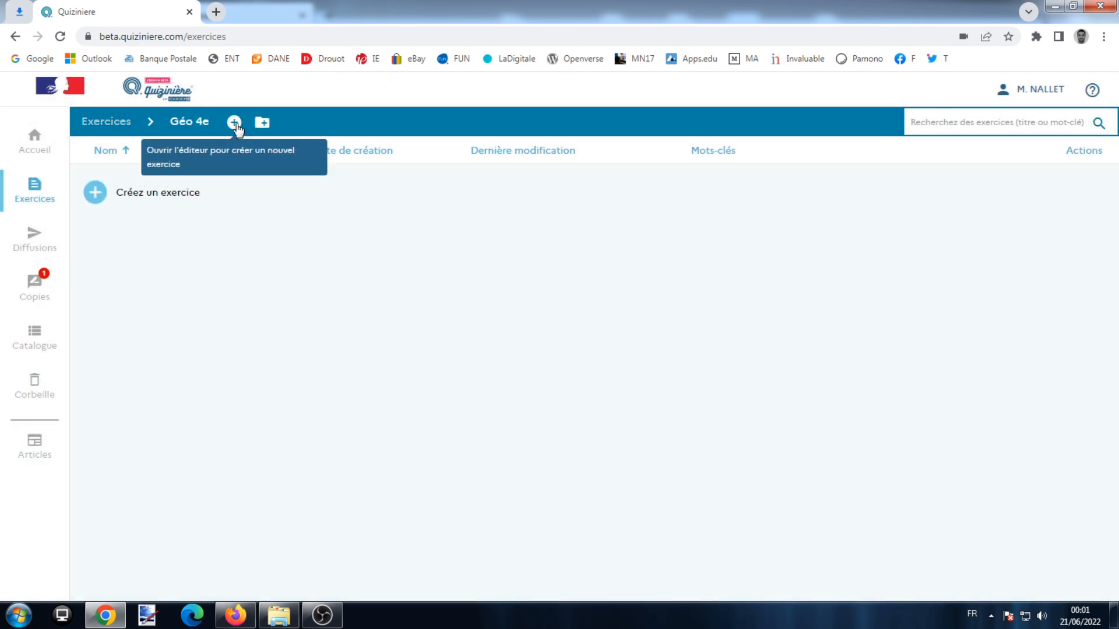
click(262, 123)
click(428, 331)
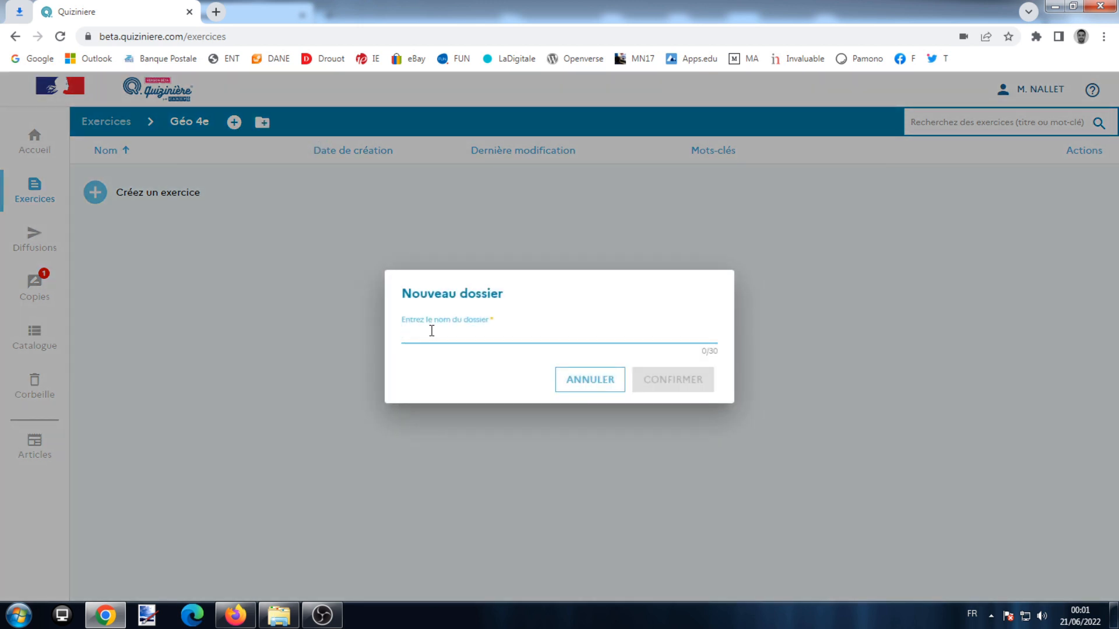
text(Thème 1)
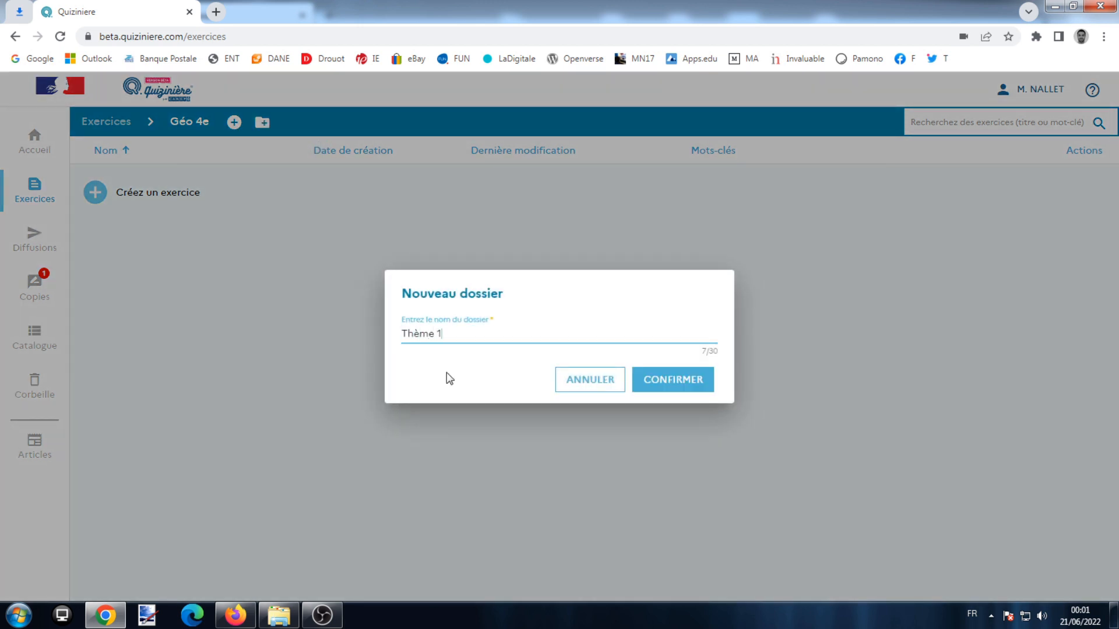
click(676, 382)
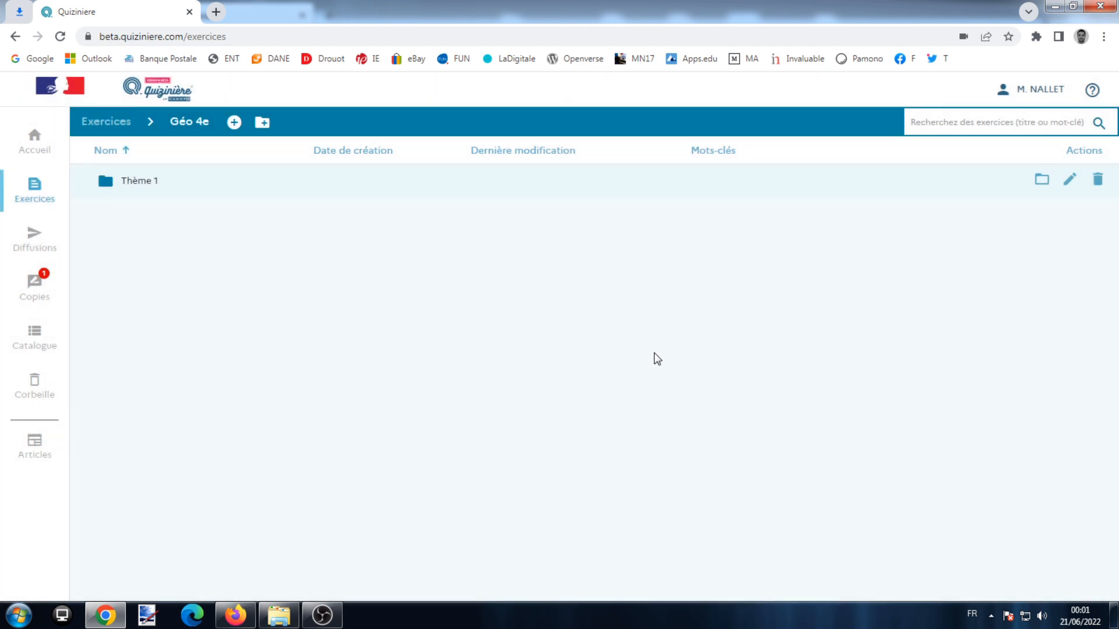
Step: Return to the main exercises list and sort it by creation date, newest first
click(116, 121)
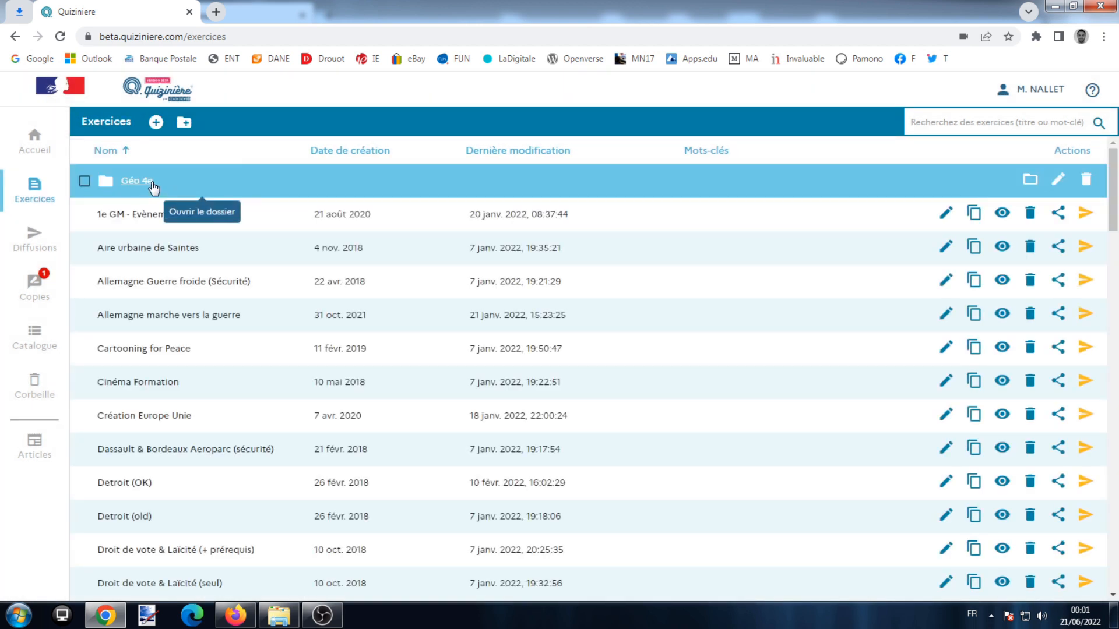
click(143, 182)
click(150, 185)
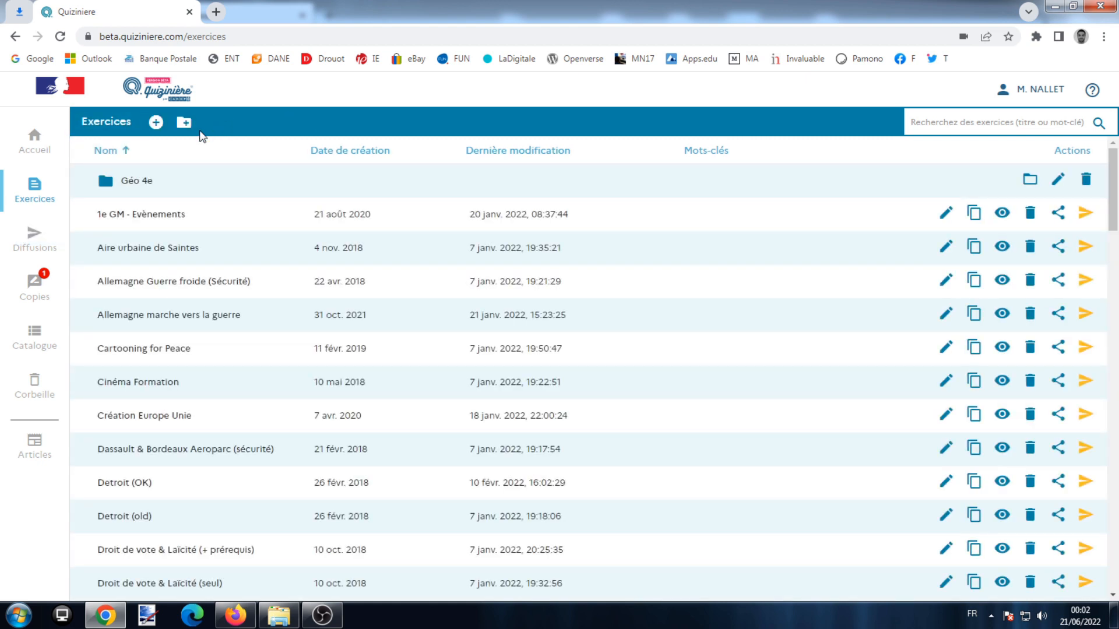
click(336, 153)
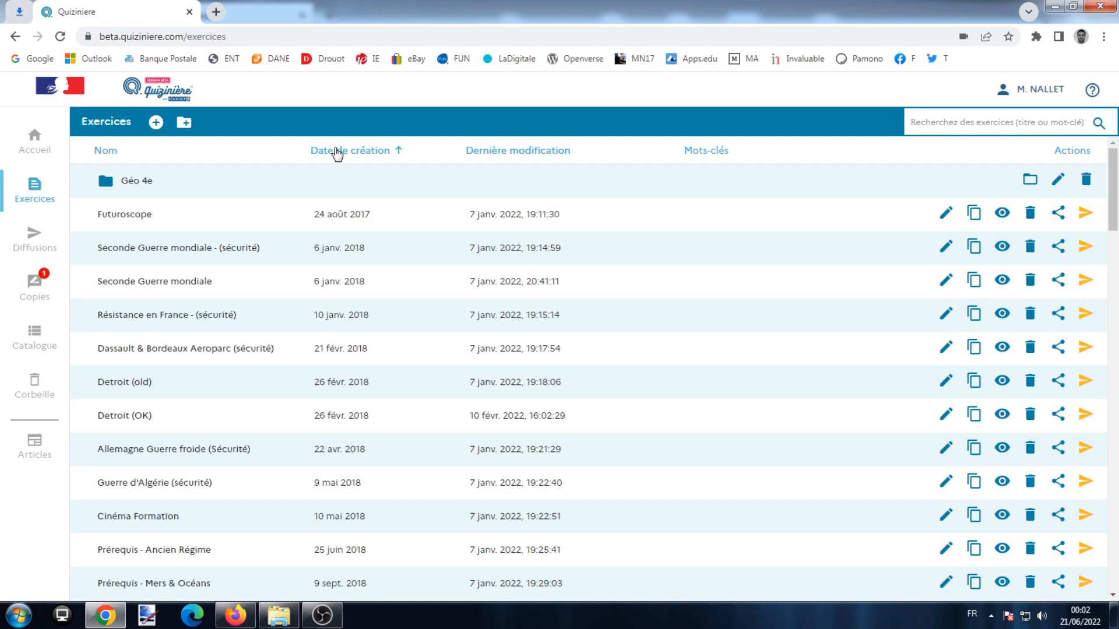
click(337, 152)
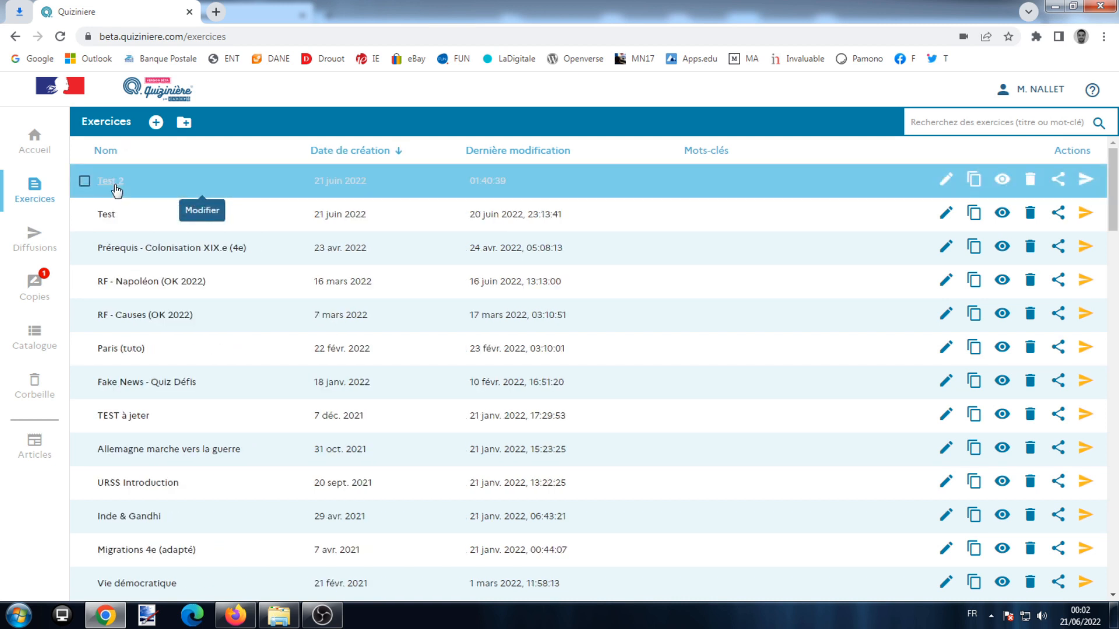
Step: Move the Test 2 exercise into the Géo 4e folder
click(84, 181)
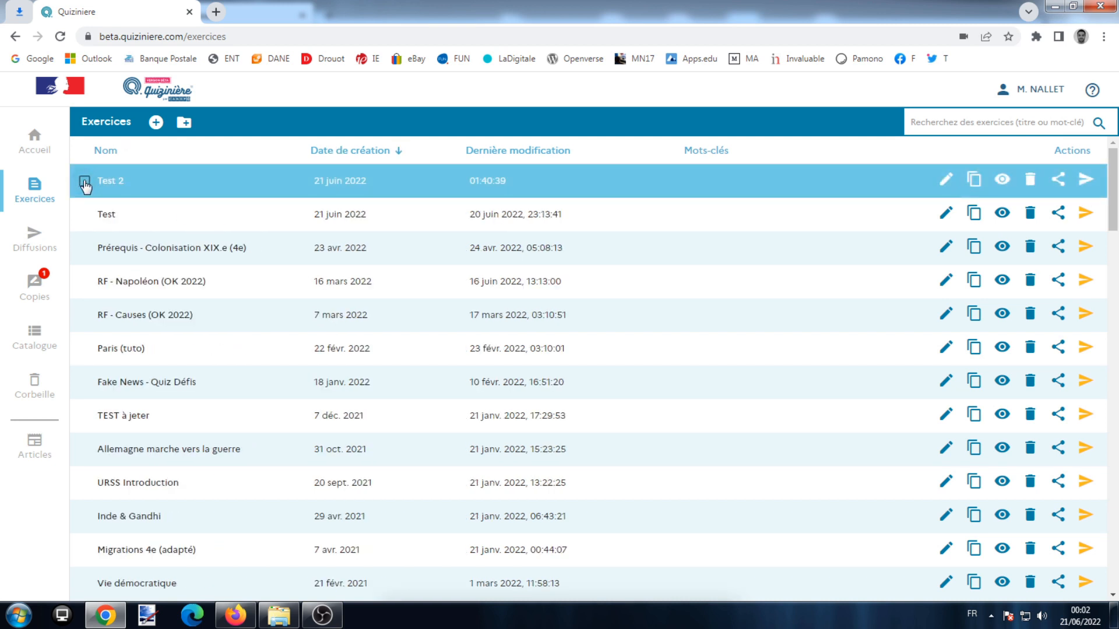
click(446, 558)
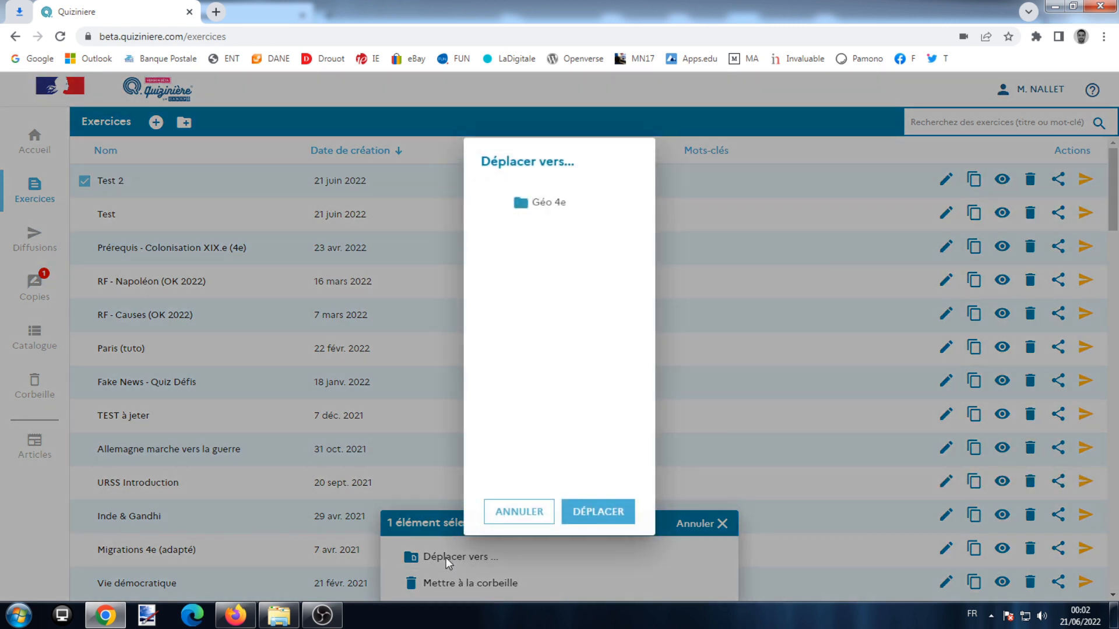
click(545, 200)
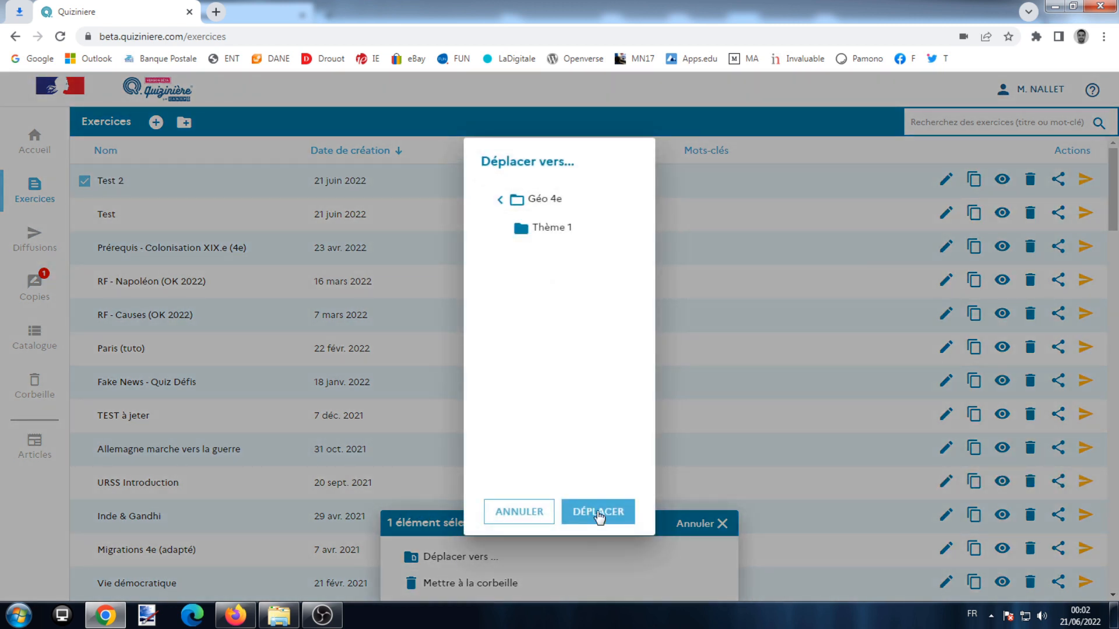
click(599, 513)
scroll(422, 355, down, 5)
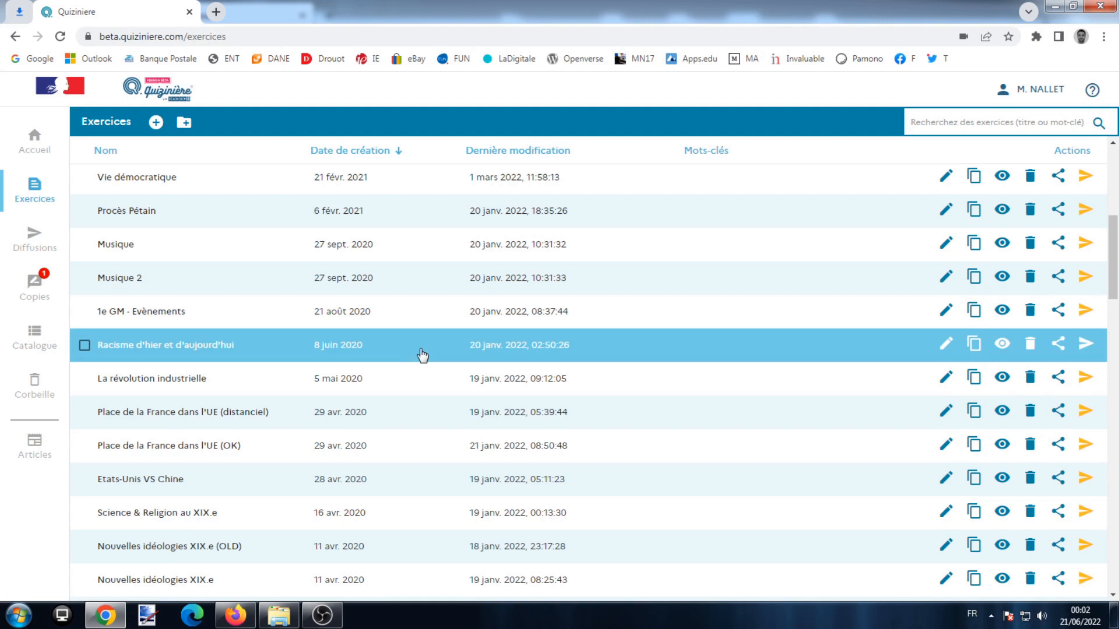
Step: Duplicate the Test exercise created on 21 juin 2022
scroll(423, 355, down, 15)
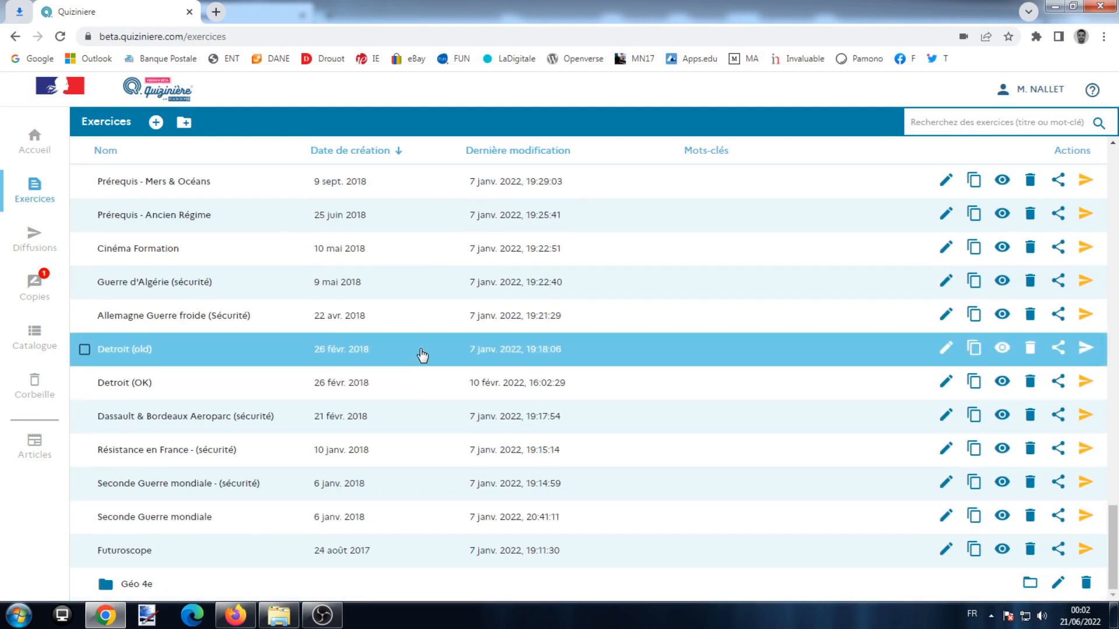
scroll(213, 336, up, 20)
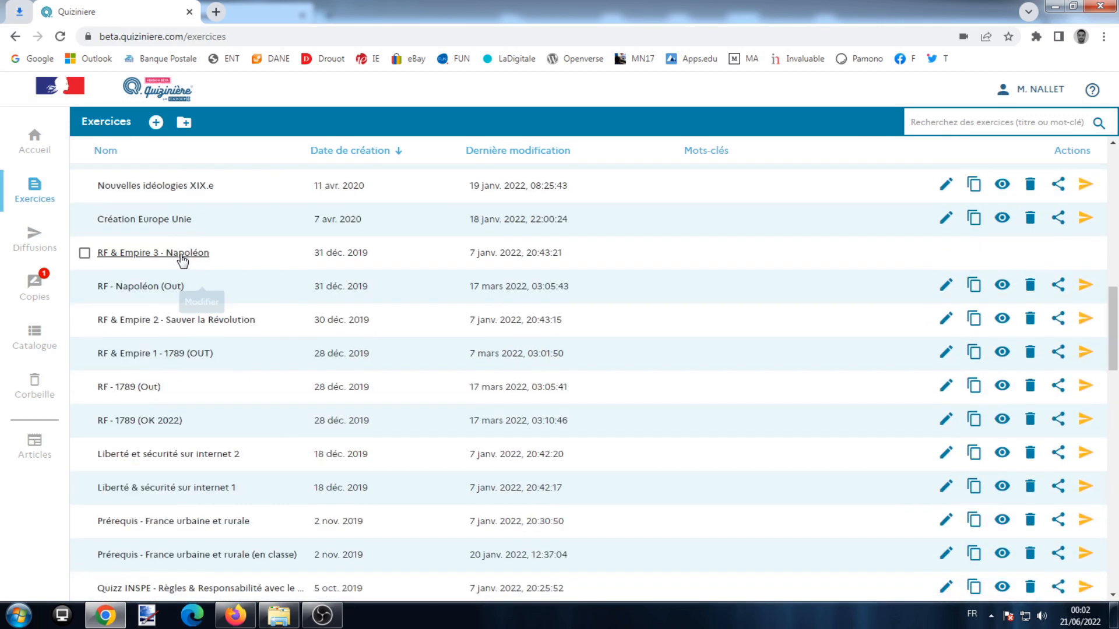
scroll(122, 193, up, 3)
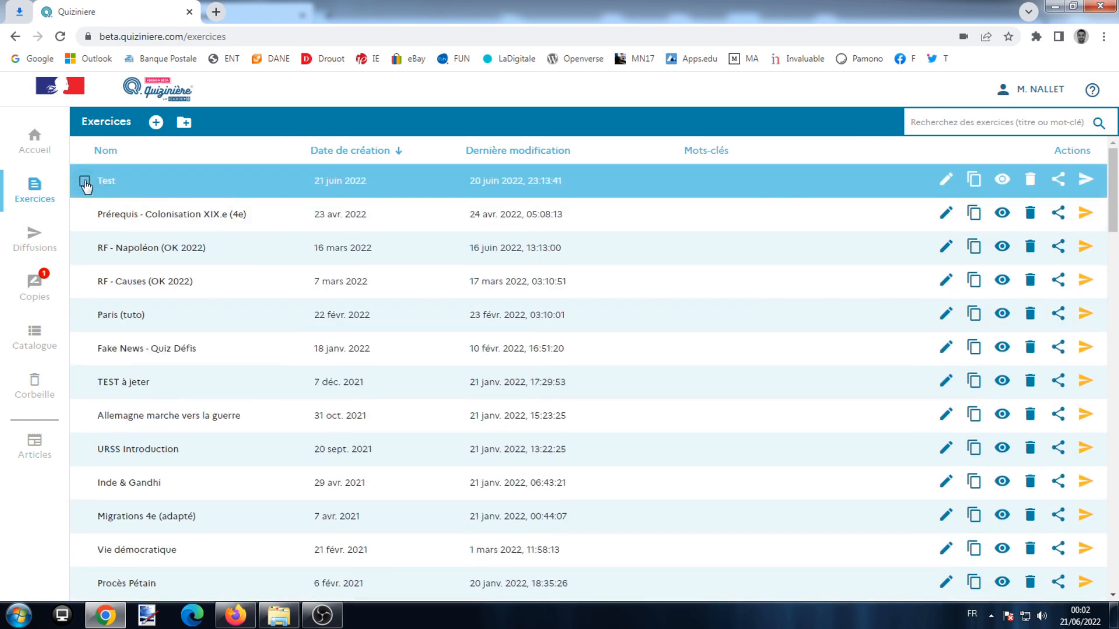
click(85, 181)
click(973, 180)
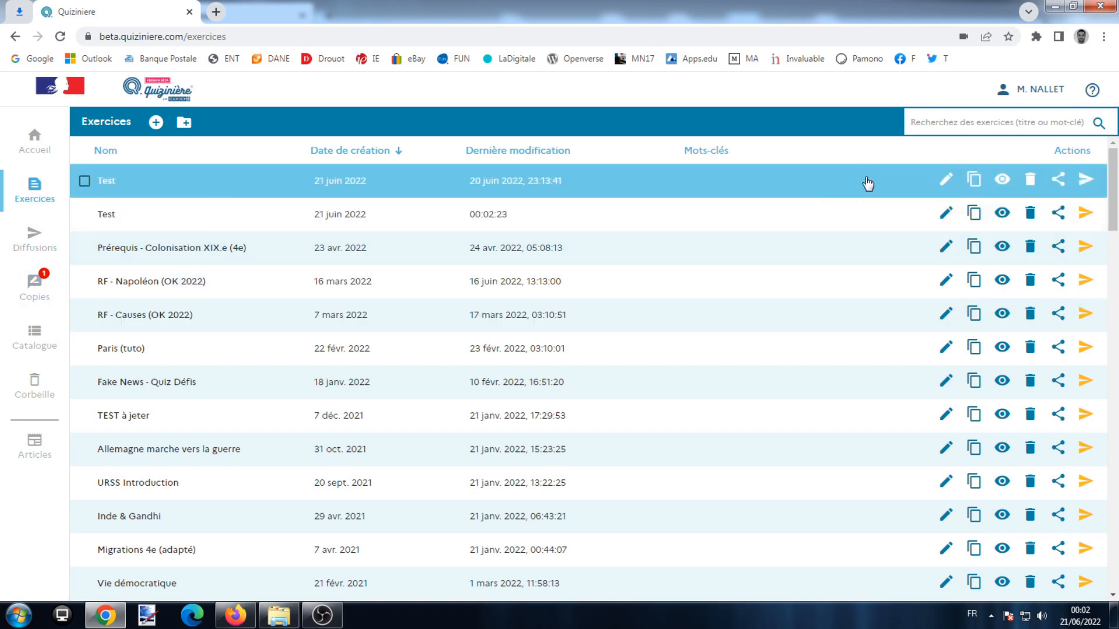
Step: Move the original Test exercise, last modified 20 juin 2022, to the trash and confirm
click(86, 180)
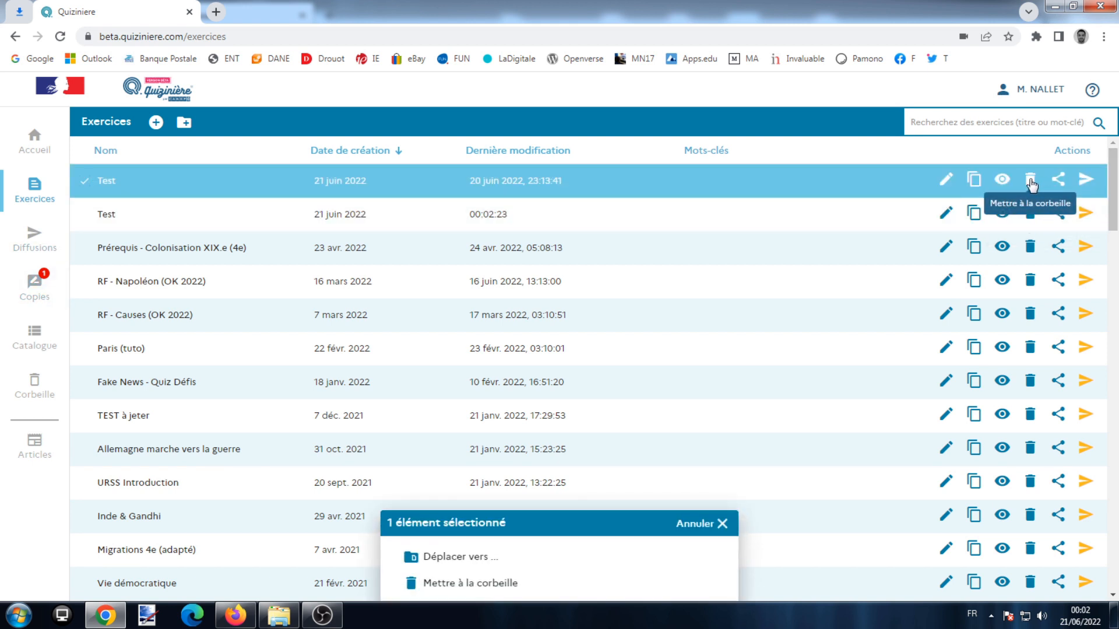
click(1030, 180)
click(709, 365)
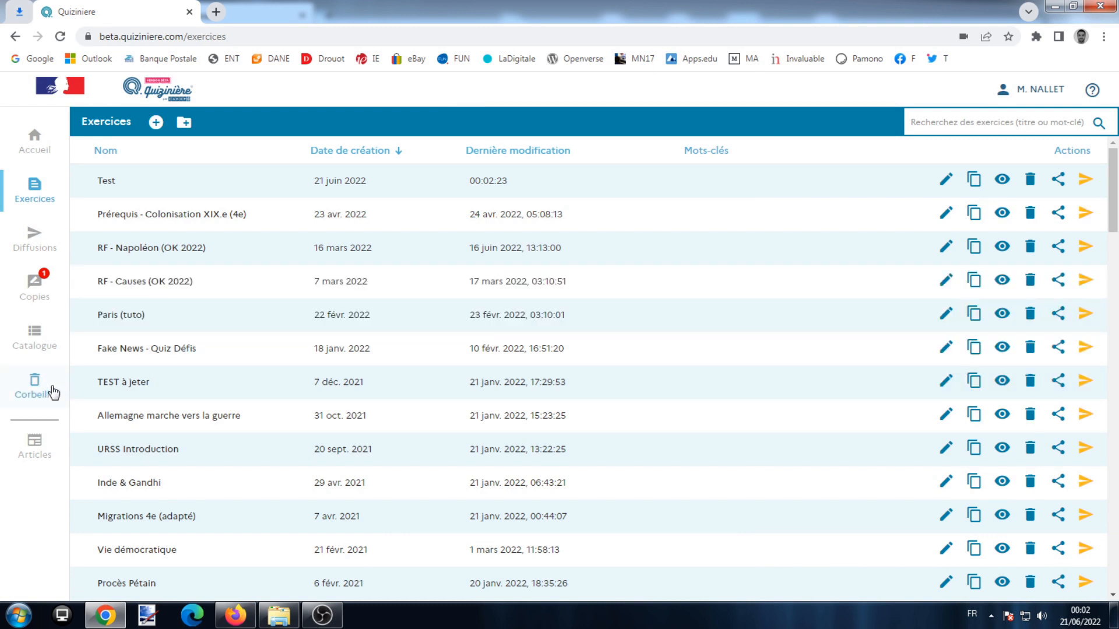
Step: Restore the Test exercise from the trash
click(49, 390)
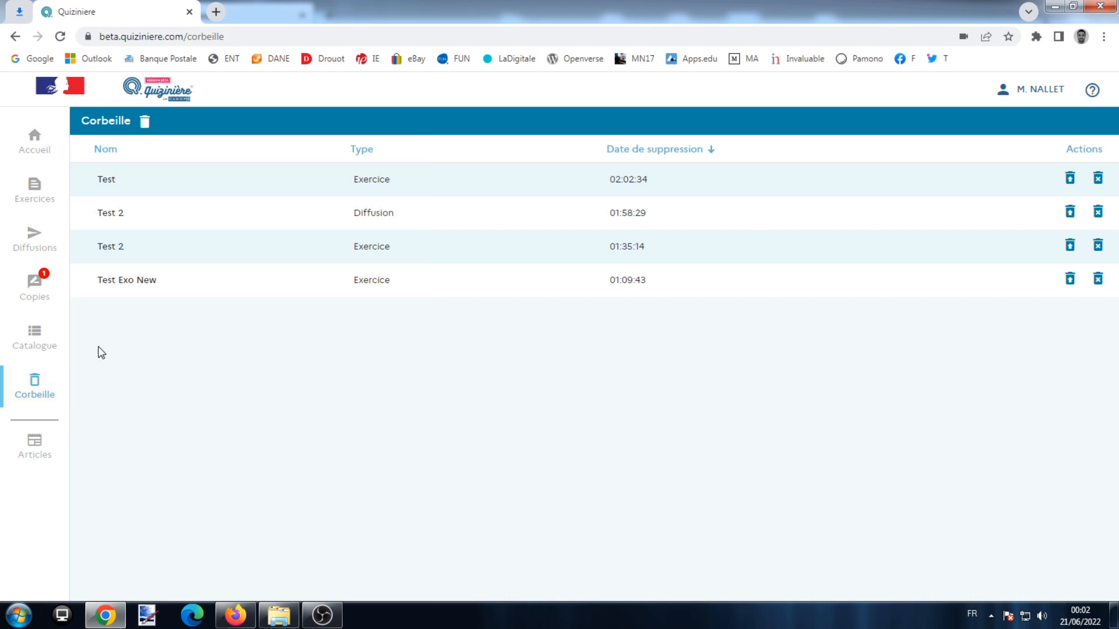
click(87, 183)
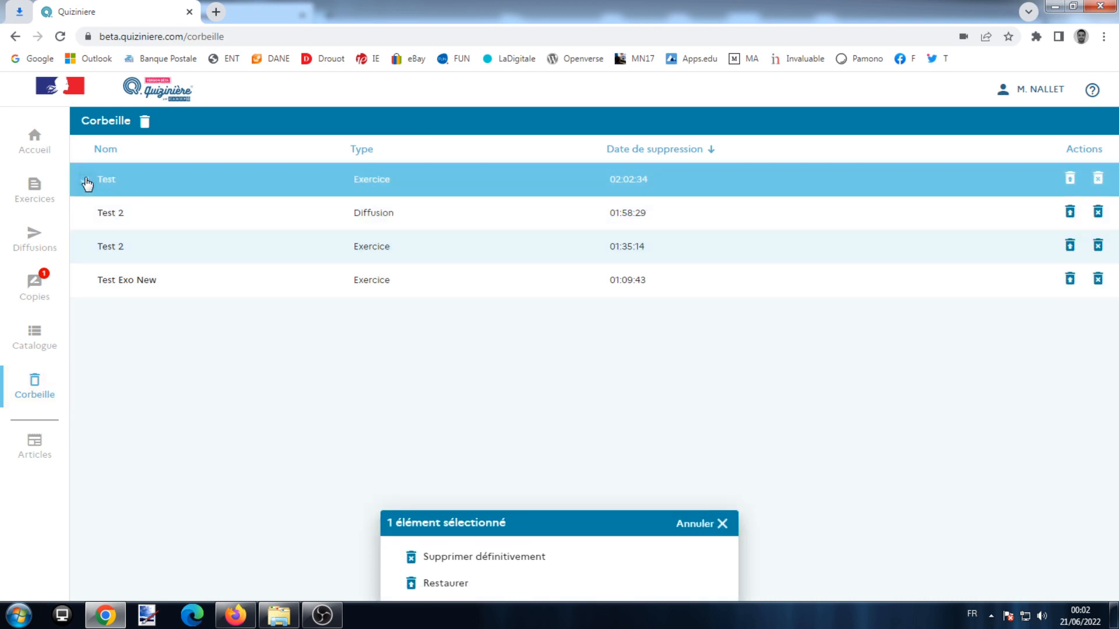
click(444, 585)
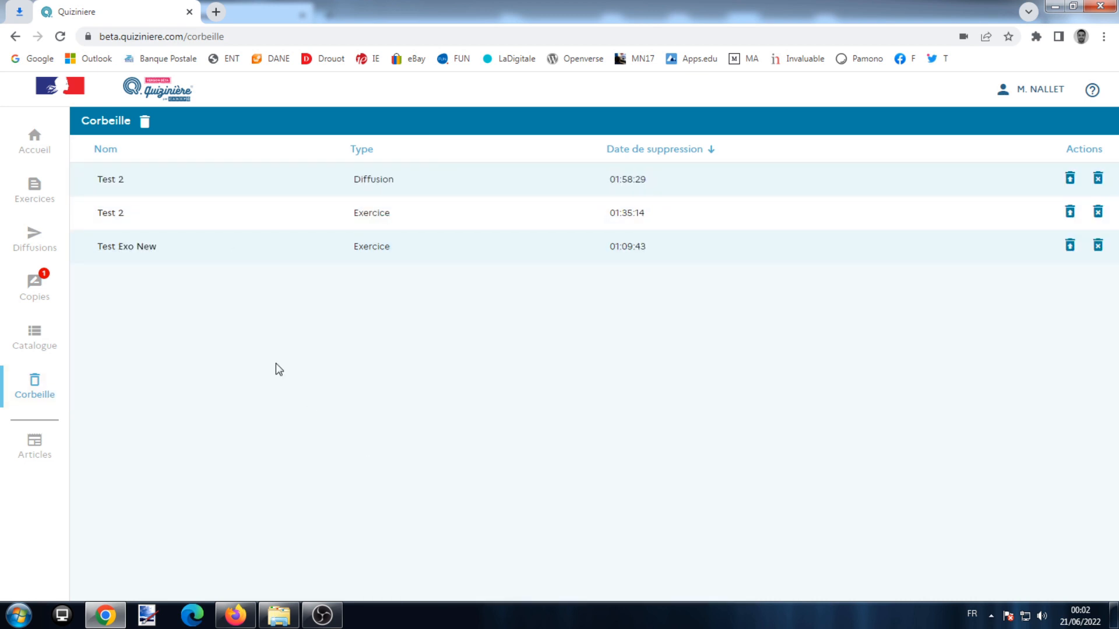
Step: Return to the exercises list and sort it by creation date, newest first
click(38, 195)
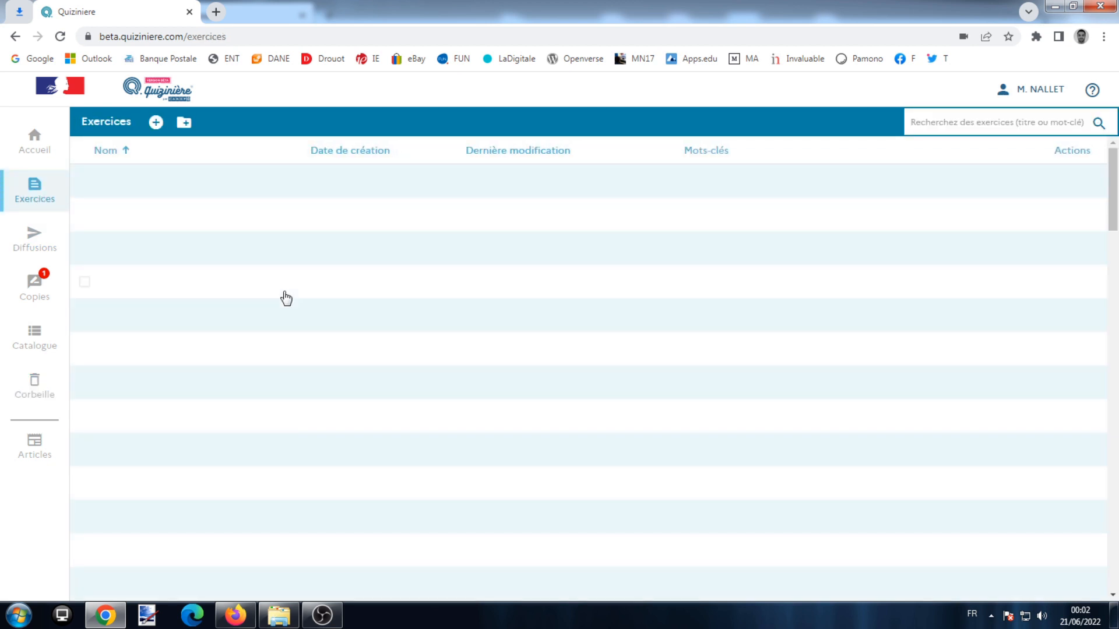
click(356, 153)
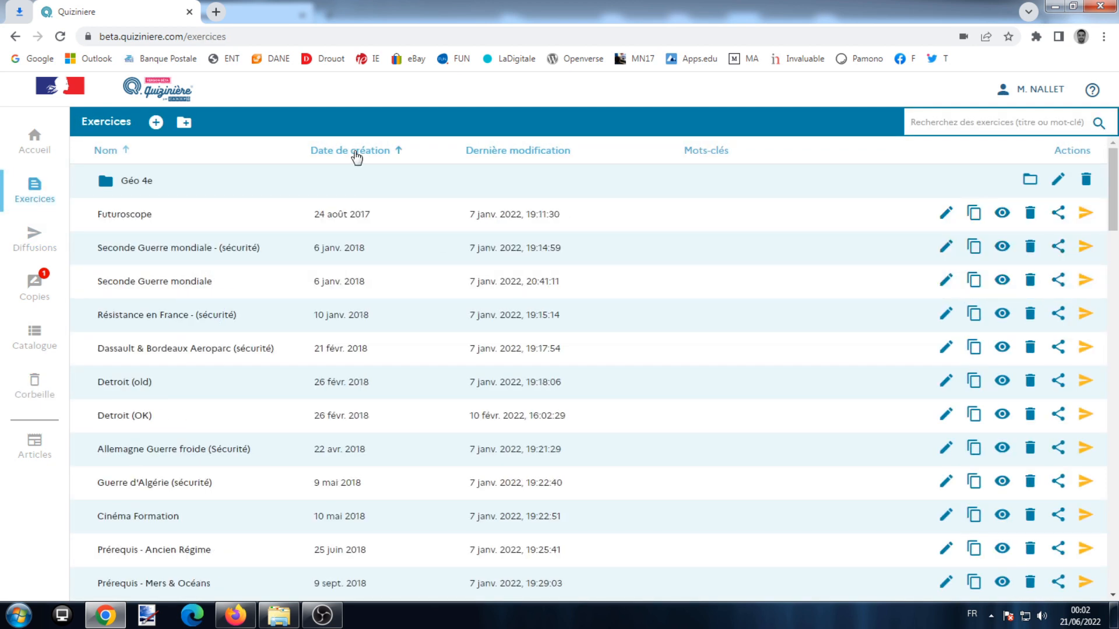
click(357, 153)
click(363, 153)
click(363, 152)
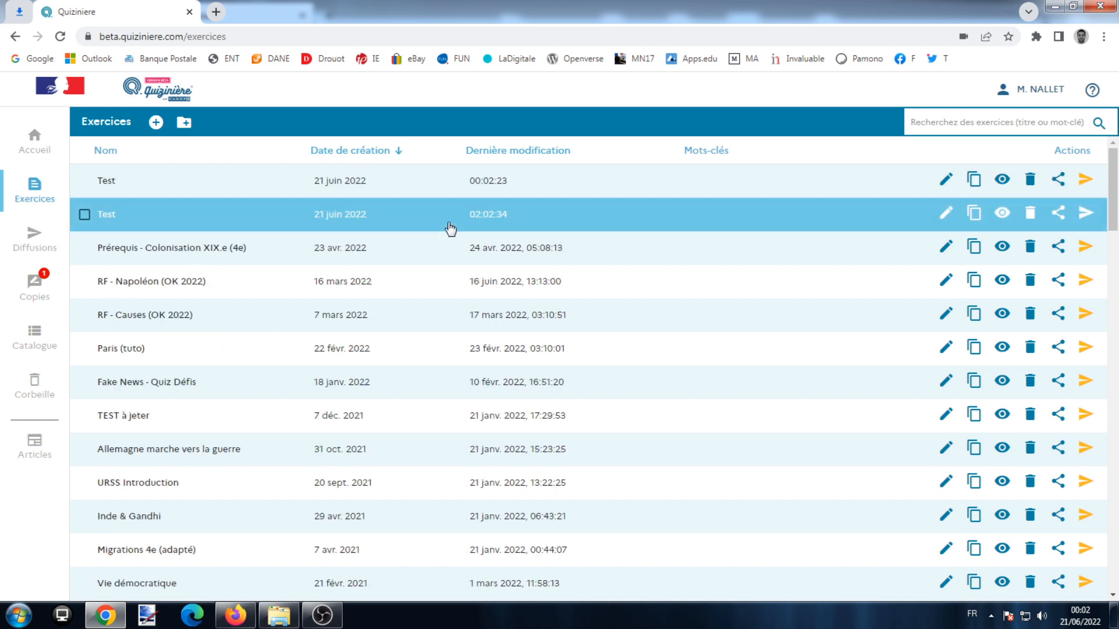